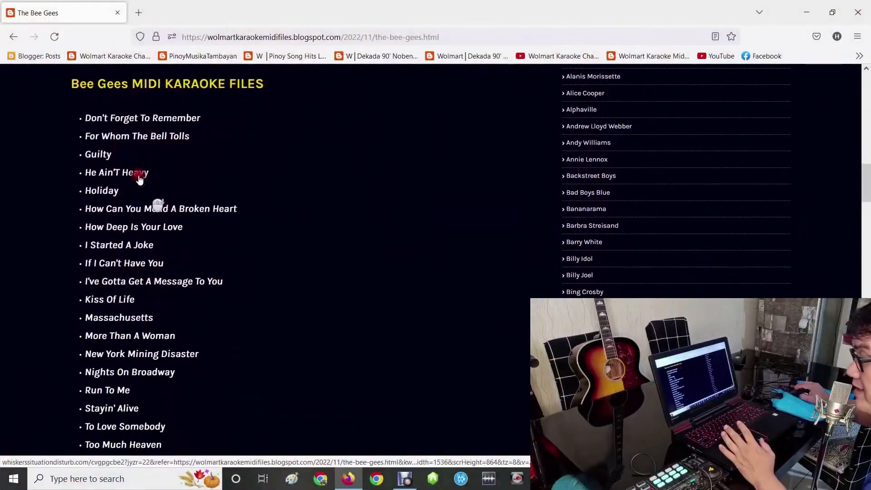
# - Browse the Bee Gees MIDI karaoke song list and open the site's Kar-Midi Player page
pyautogui.scroll(-3, 93, 126)
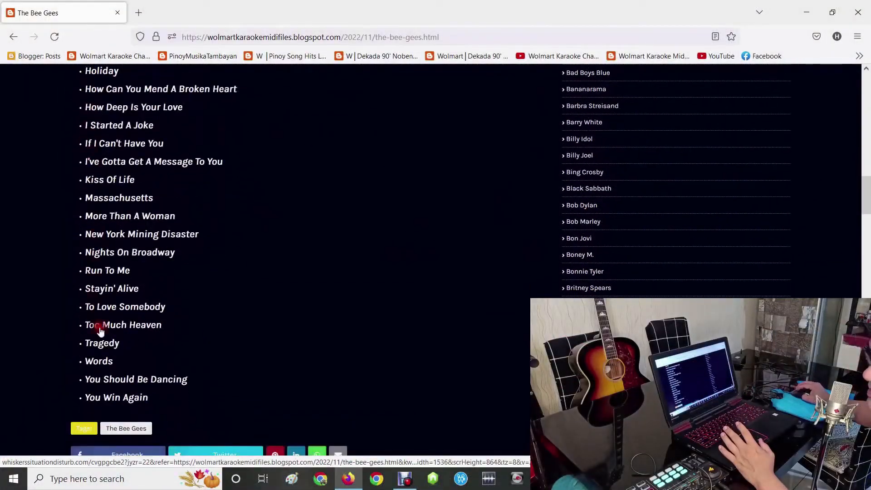
pyautogui.scroll(10, 135, 321)
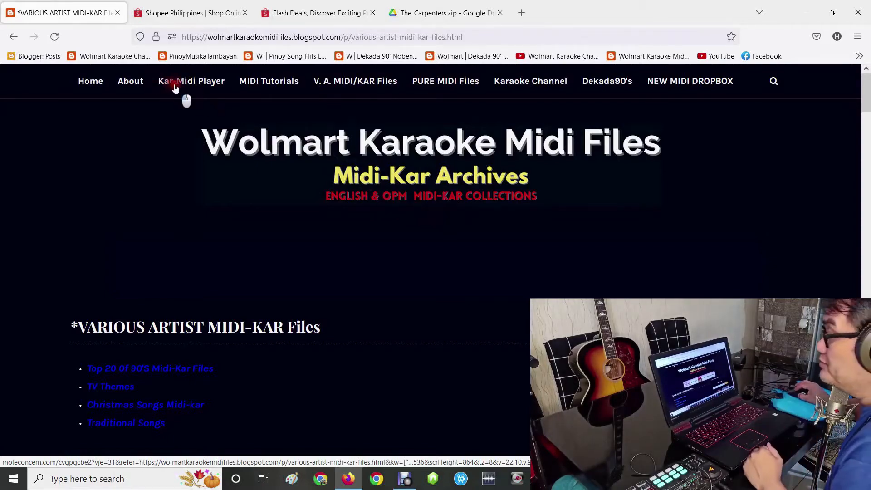
pyautogui.click(175, 87)
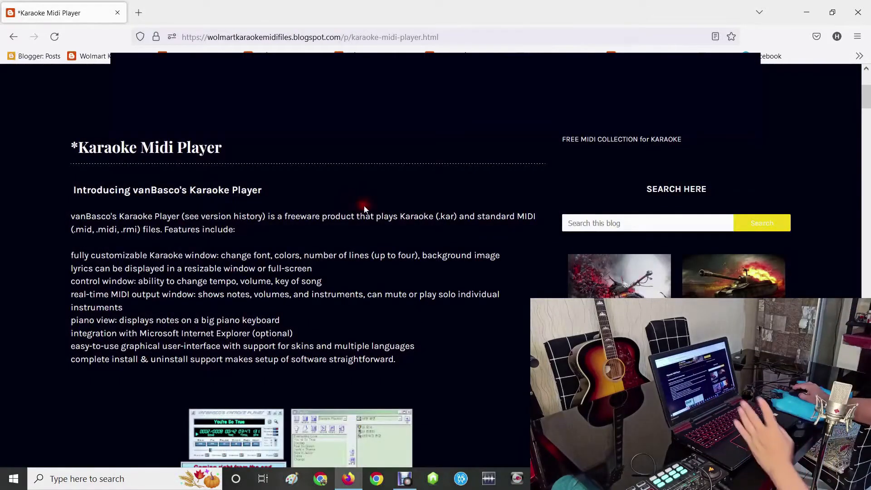
# - Review the Karaoke Midi Player page's descriptions and download links for vanBasco, Winlive, SoundFont, VirtualMIDISynth, loopMIDI and MIDIMapper
pyautogui.scroll(-5, 363, 207)
pyautogui.scroll(-10, 354, 217)
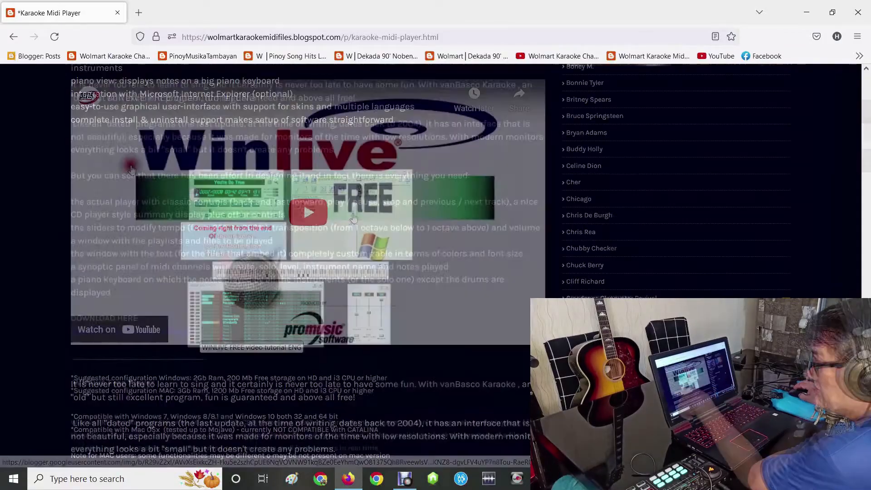
pyautogui.scroll(5, 149, 199)
pyautogui.scroll(1, 148, 199)
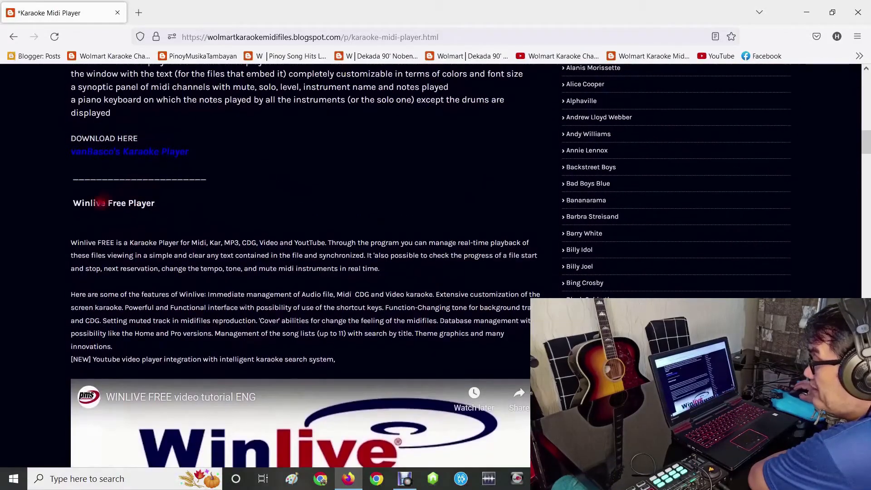
pyautogui.scroll(-15, 87, 207)
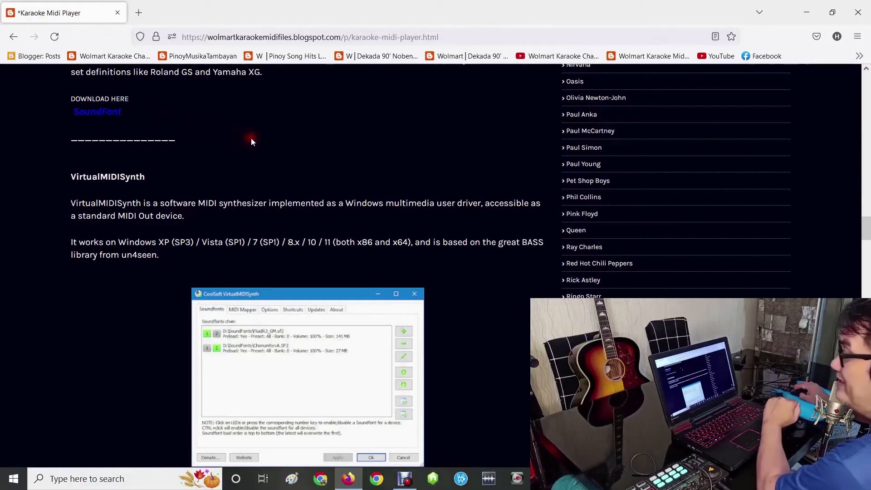
pyautogui.scroll(-10, 251, 138)
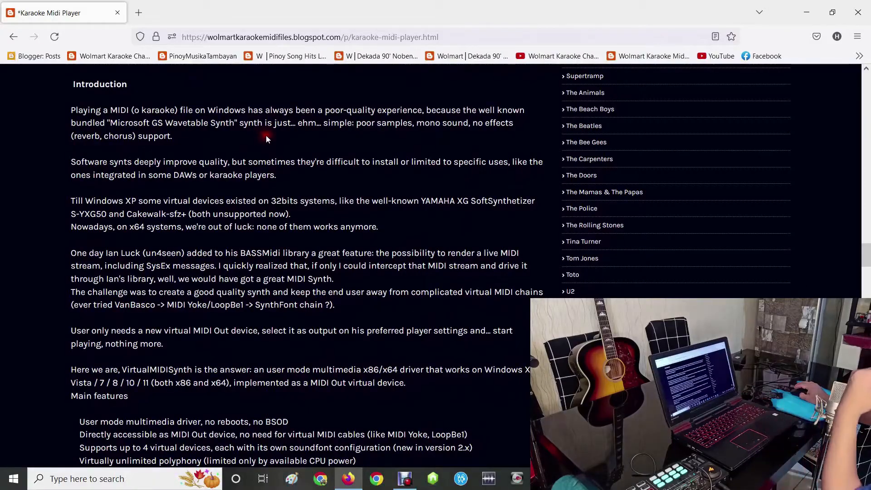
pyautogui.scroll(-8, 290, 143)
pyautogui.scroll(8, 299, 155)
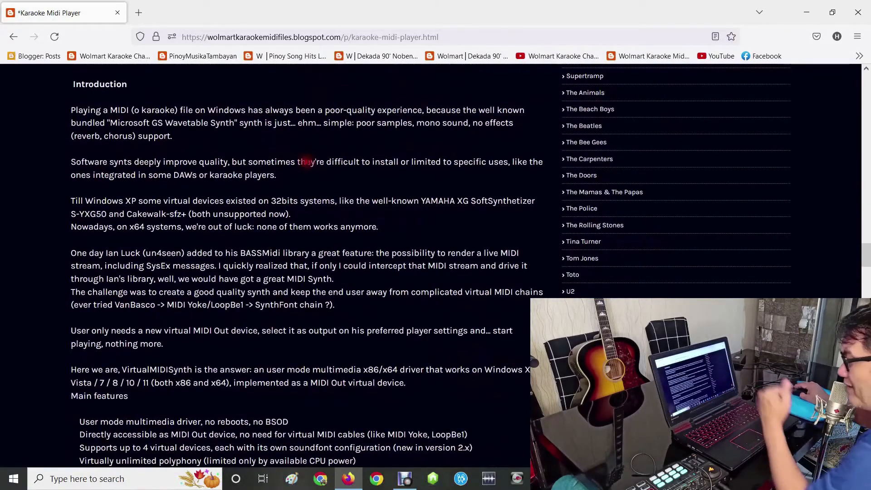
pyautogui.scroll(-7, 306, 162)
pyautogui.scroll(-4, 316, 171)
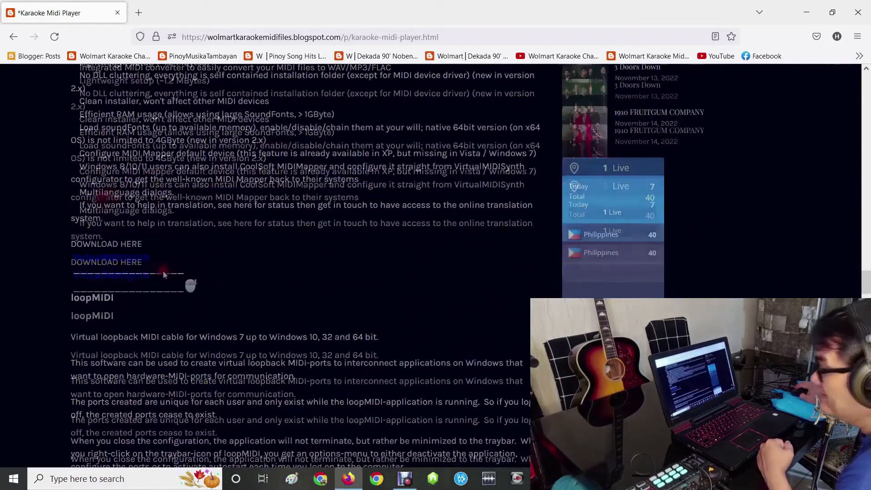
pyautogui.click(124, 222)
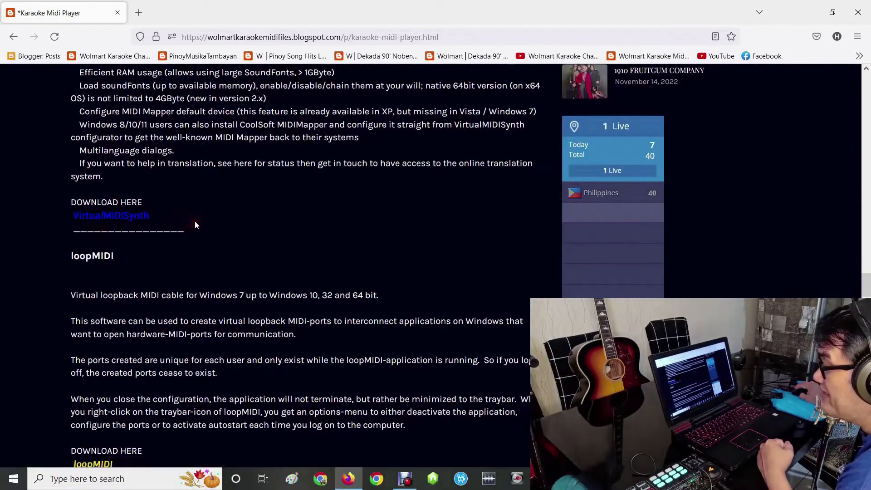
pyautogui.scroll(-4, 194, 221)
pyautogui.scroll(-4, 214, 214)
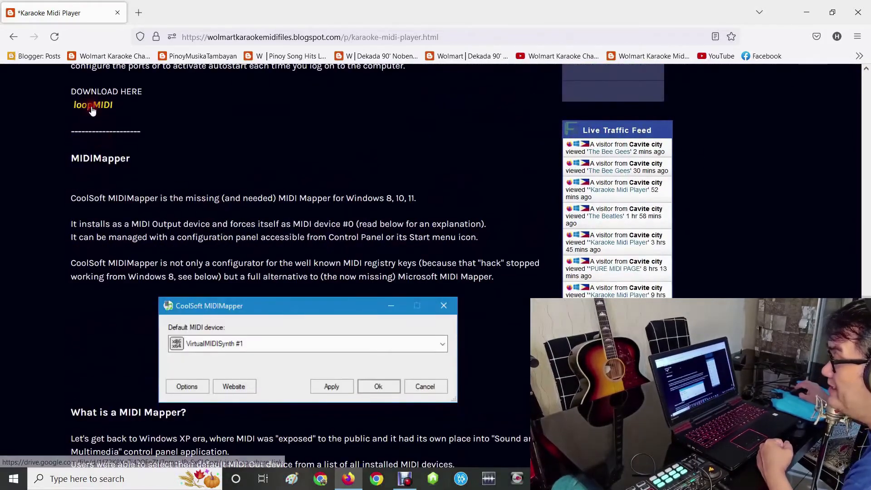
pyautogui.scroll(-6, 261, 146)
pyautogui.scroll(-14, 262, 146)
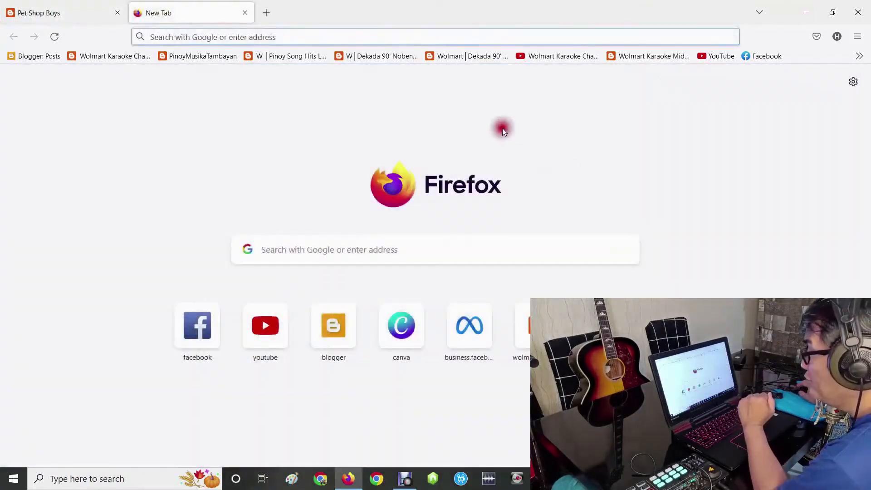
# - Open the "Cantabile Lite - Route vanBasco MIDI Player to VST Plugins" subfolder inside the FINAL version's folder in Downloads
pyautogui.click(303, 244)
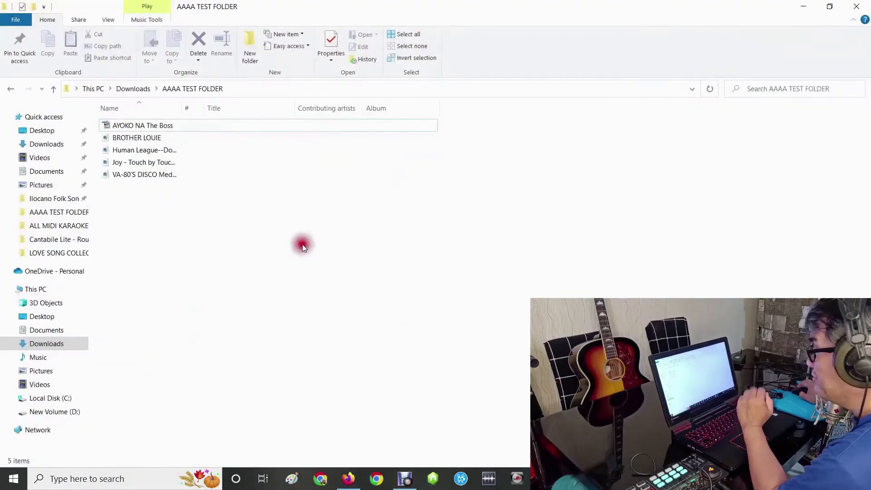
pyautogui.click(8, 88)
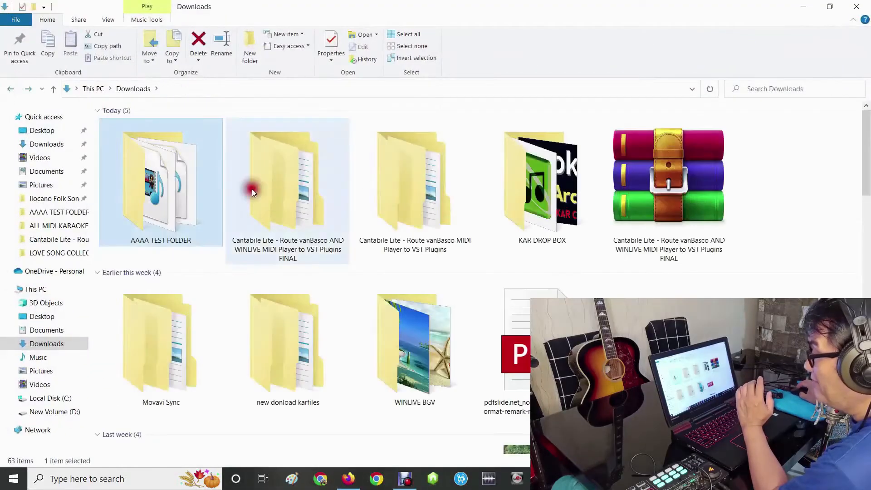
pyautogui.doubleClick(283, 199)
pyautogui.doubleClick(177, 126)
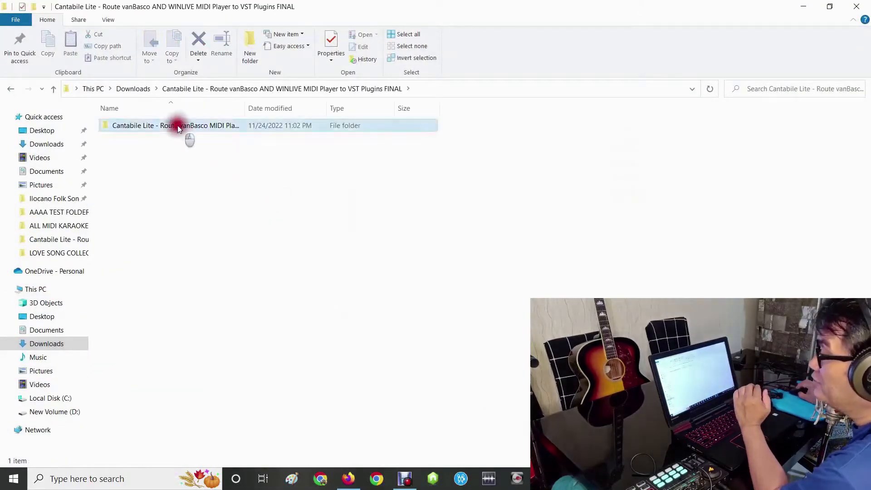
# - Install vanBasco's Karaoke Player from vkaraoke in English, as default player for .mid, .midi, .kar and .rmi files
pyautogui.click(142, 299)
pyautogui.doubleClick(142, 297)
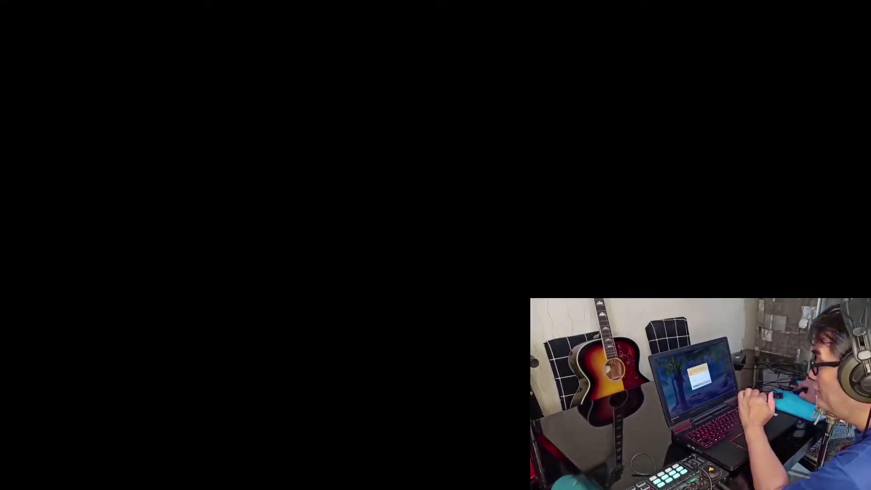
pyautogui.click(410, 317)
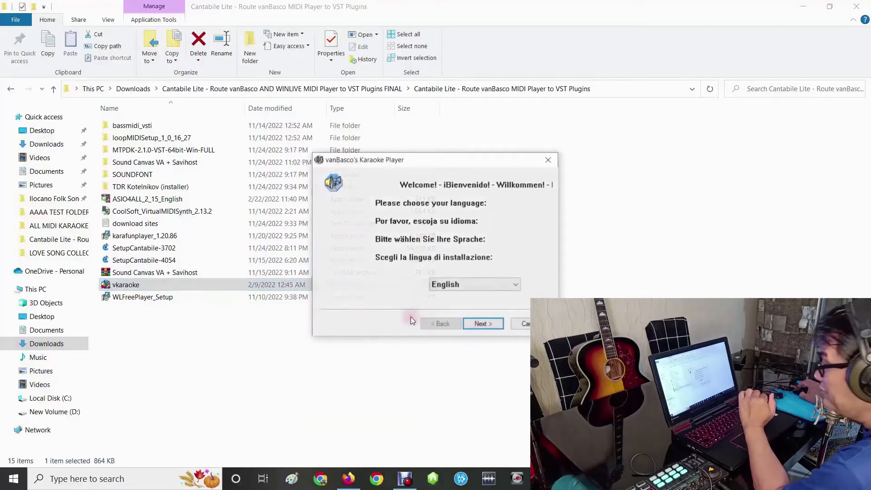
pyautogui.click(489, 326)
pyautogui.click(489, 326)
pyautogui.click(489, 326)
pyautogui.click(489, 326)
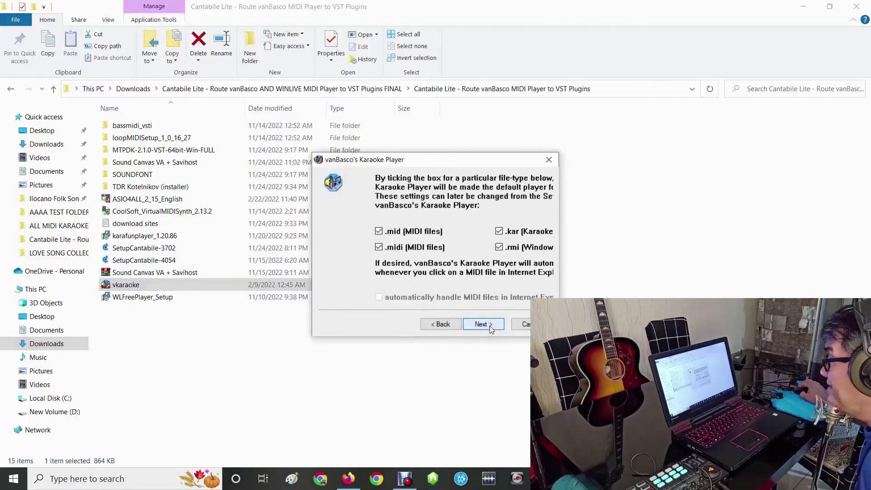
pyautogui.click(489, 326)
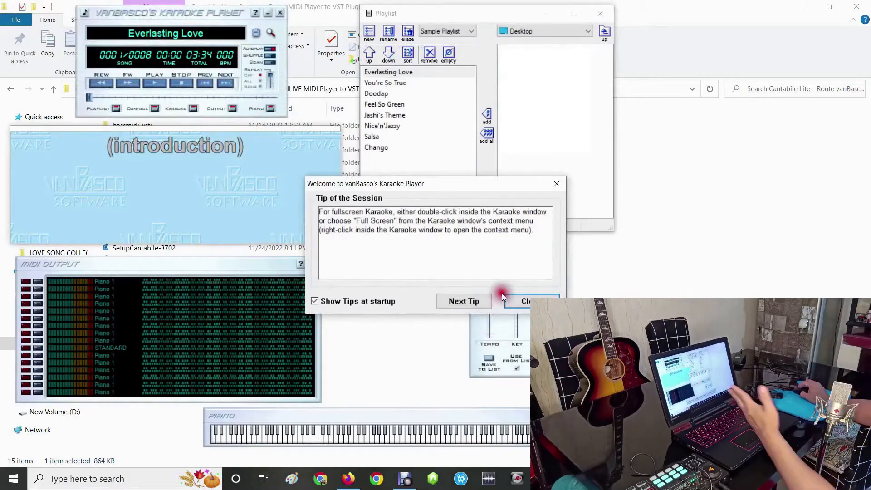
# - Play Everlasting Love from the Sample Playlist, view its lyrics full screen, and stop playback
pyautogui.doubleClick(384, 73)
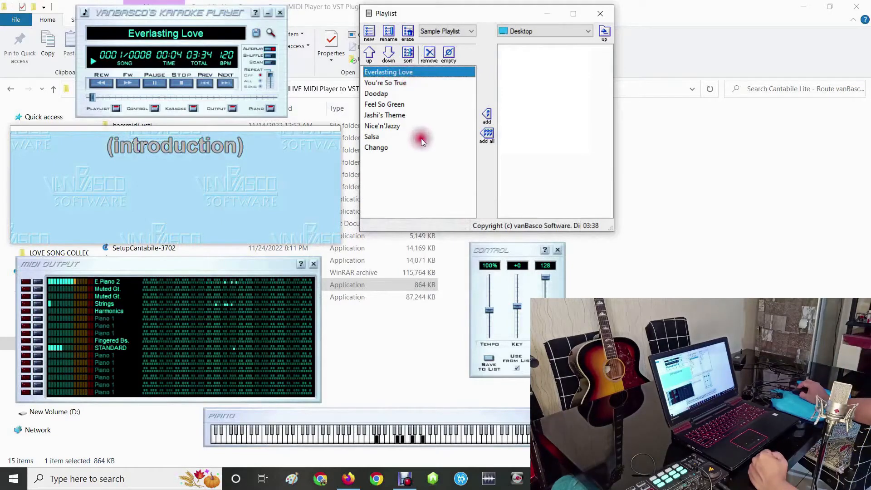
pyautogui.doubleClick(241, 203)
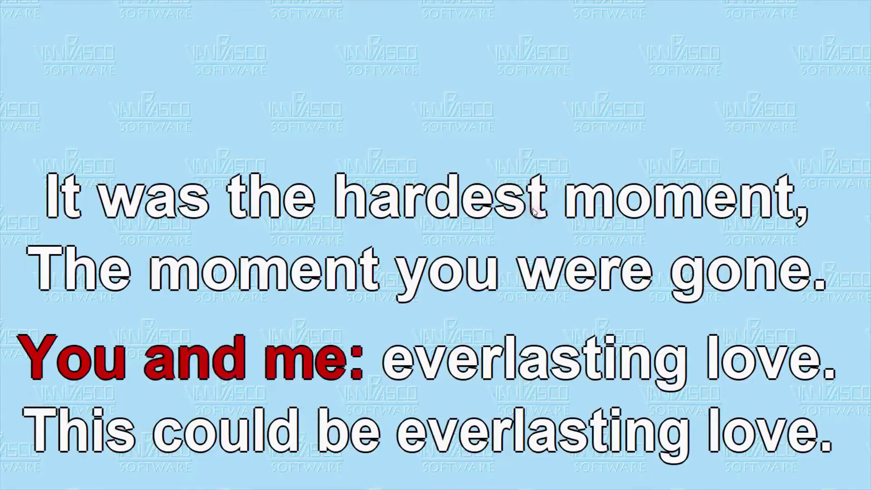
pyautogui.doubleClick(533, 209)
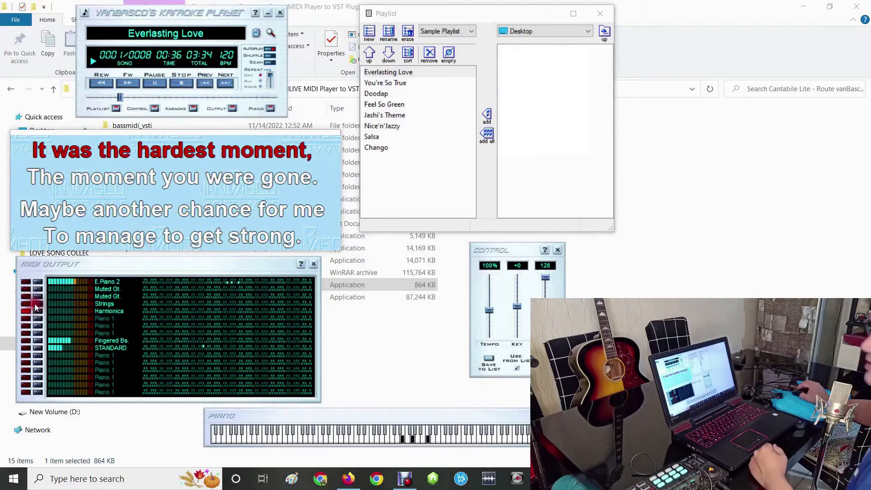
pyautogui.click(182, 84)
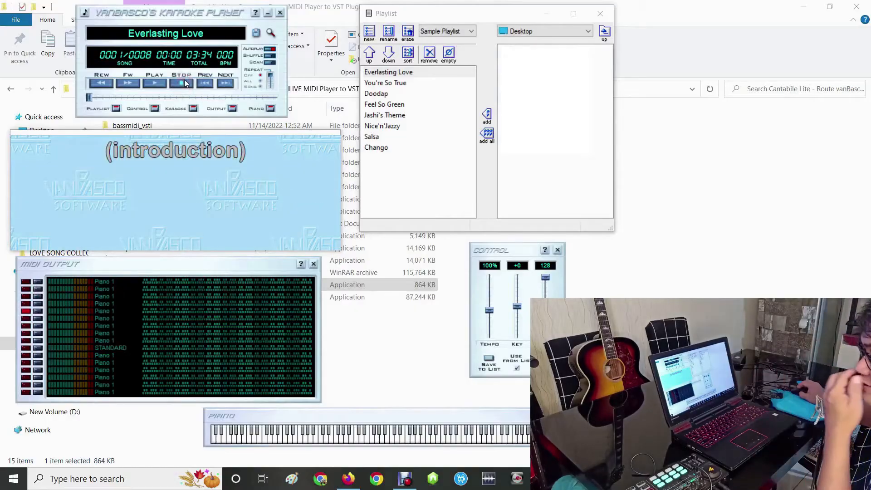
pyautogui.moveTo(206, 81); pyautogui.dragTo(256, 96)
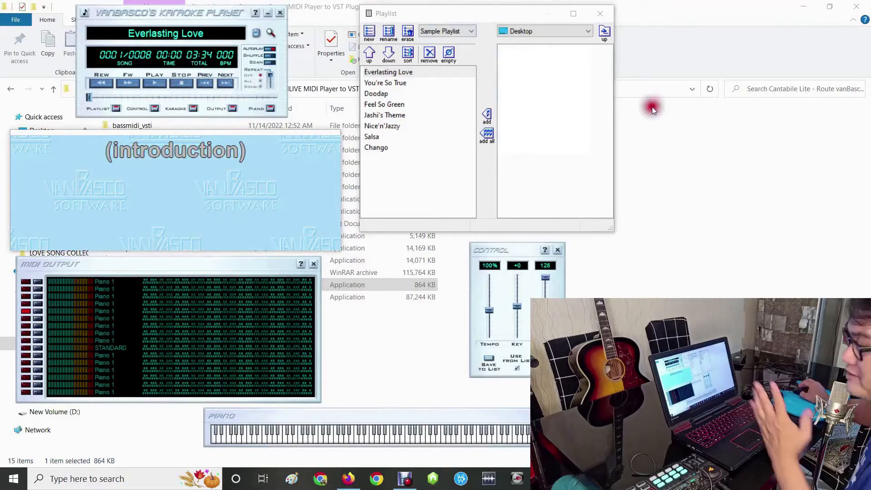
# - Install CoolSoft VirtualMIDISynth 2.13.2 into C:\Program Files\VirtualMIDISynth and show its soundfonts chain
pyautogui.click(664, 169)
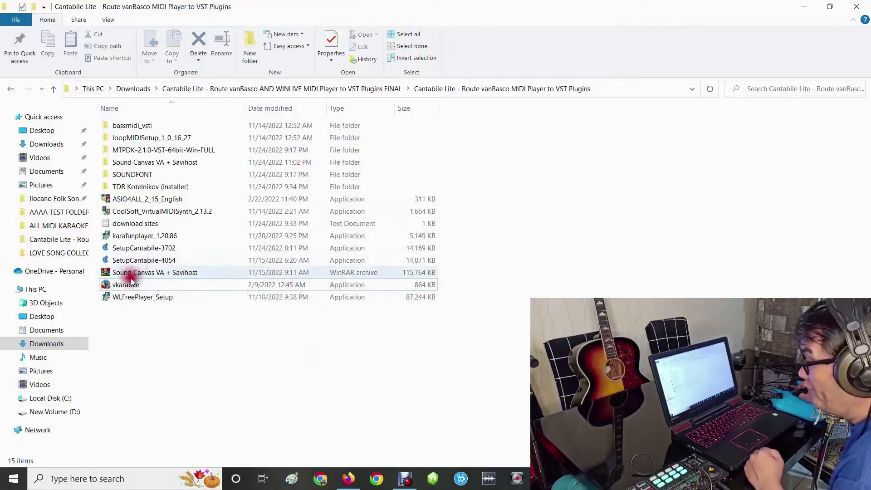
pyautogui.doubleClick(142, 214)
pyautogui.click(396, 314)
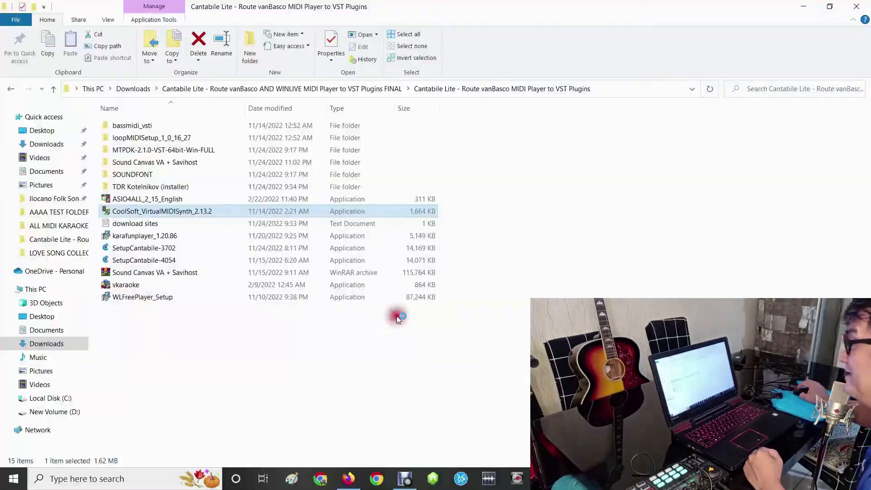
pyautogui.click(438, 264)
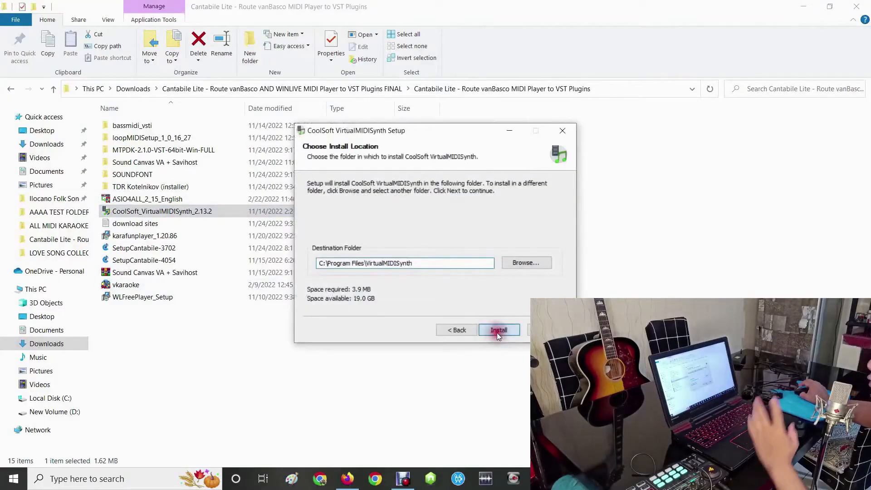
pyautogui.click(496, 332)
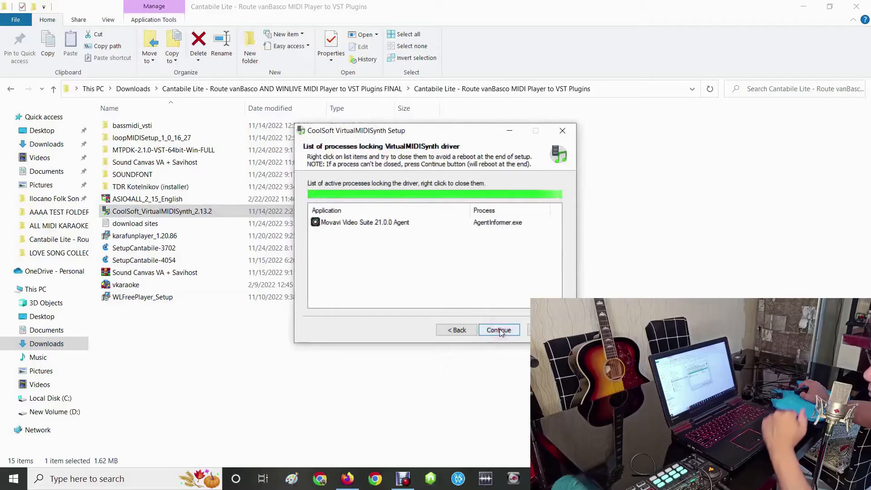
pyautogui.click(497, 330)
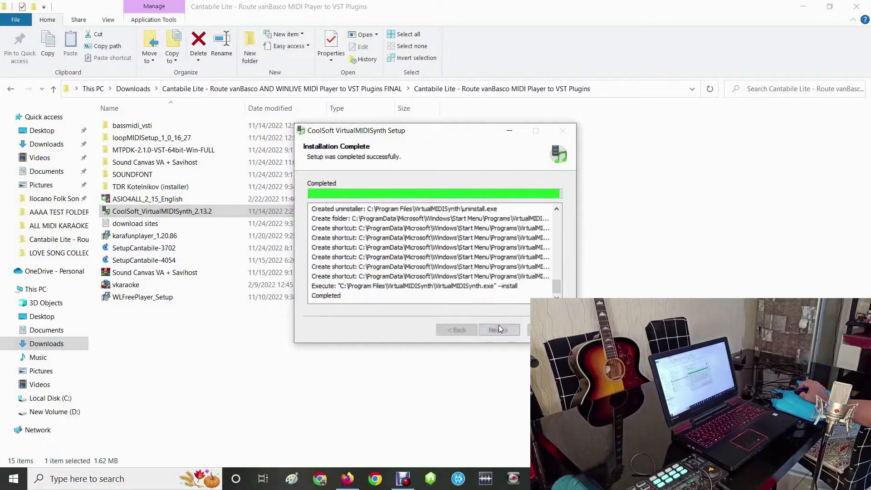
pyautogui.click(499, 329)
pyautogui.click(499, 329)
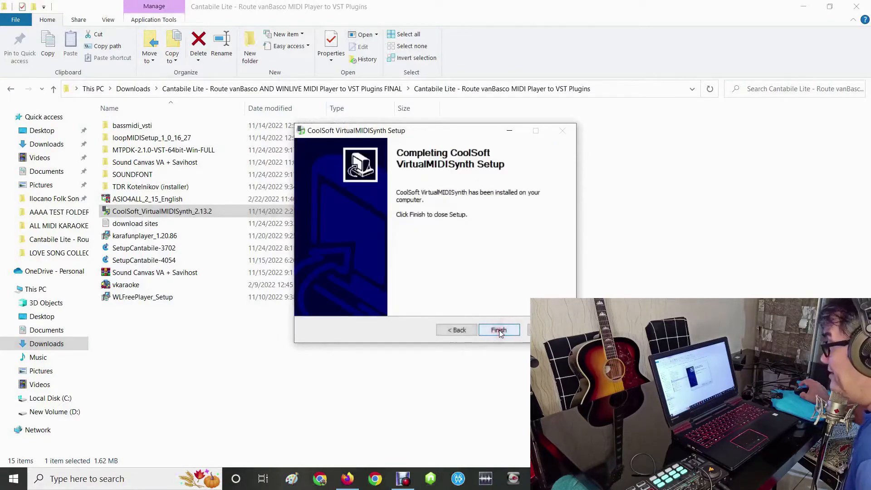
pyautogui.click(499, 330)
pyautogui.moveTo(416, 115); pyautogui.dragTo(463, 106)
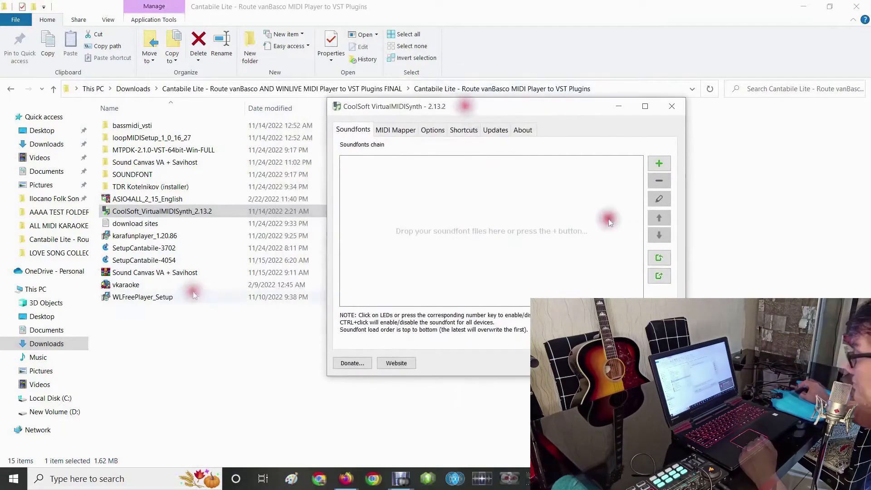
pyautogui.click(348, 131)
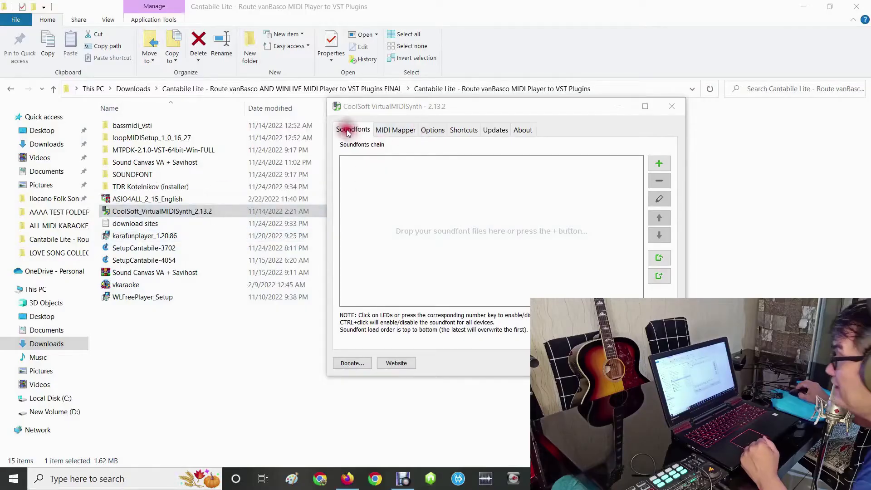
# - Check the contents of the SOUNDFONT folder among the setup files and copy the whole folder
pyautogui.click(132, 174)
pyautogui.doubleClick(132, 174)
pyautogui.press('BackSpace')
pyautogui.rightClick(134, 173)
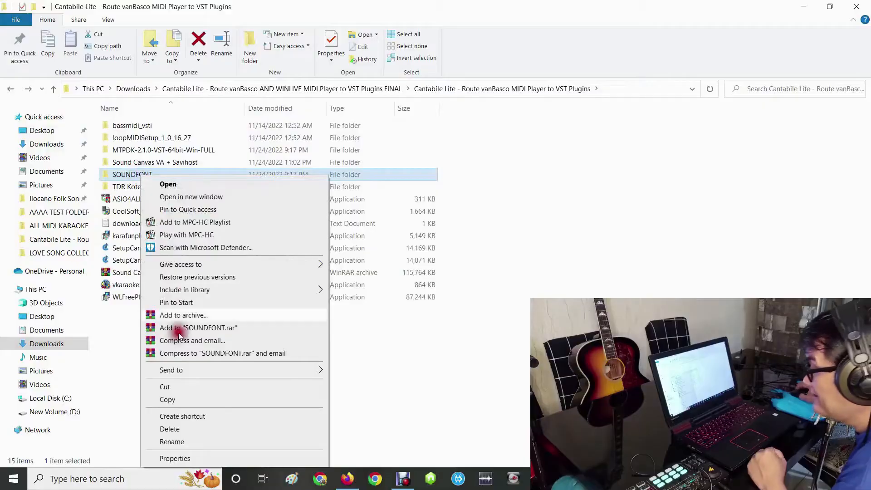
pyautogui.click(191, 401)
# - Paste the copied SOUNDFONT folder into the root of Local Disk (C:)
pyautogui.click(36, 289)
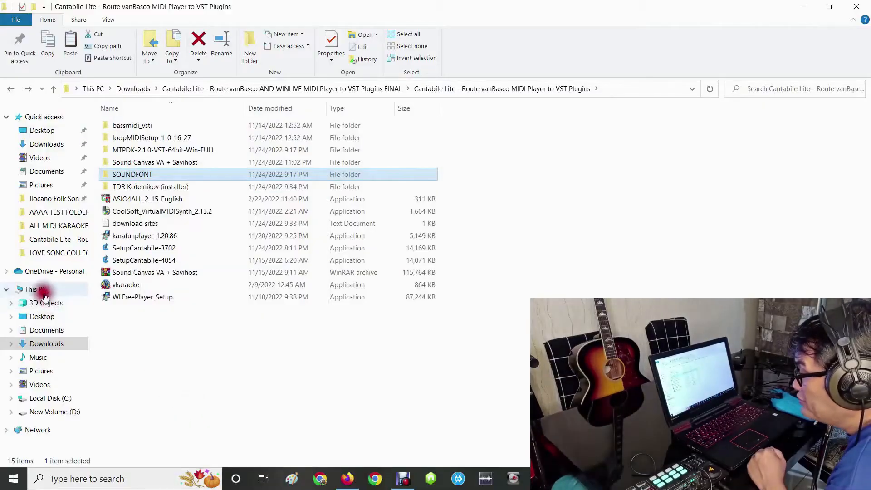
pyautogui.click(150, 227)
pyautogui.doubleClick(149, 227)
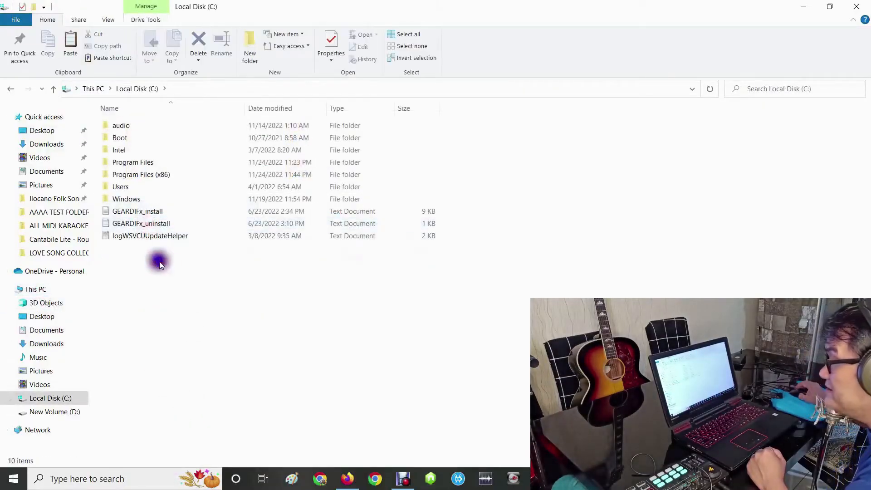
pyautogui.hotkey('ctrl', 'v')
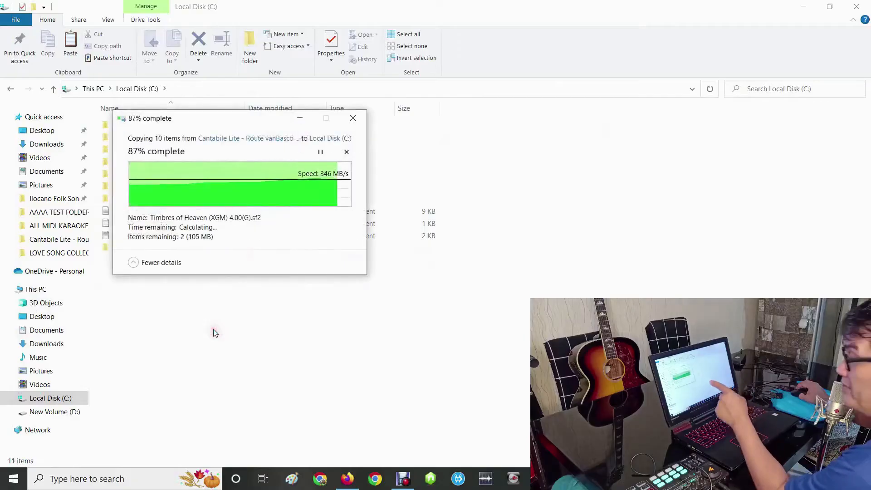
pyautogui.click(326, 304)
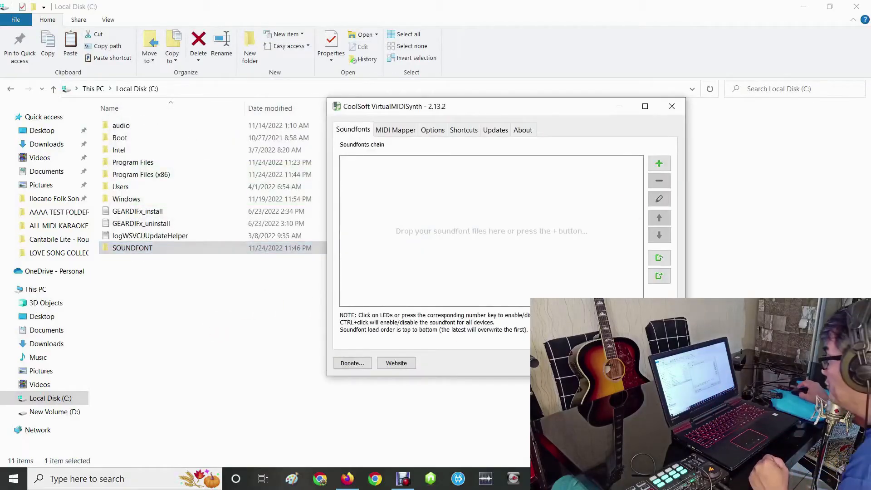
# - Add SGM-V2.01.sf2 from C:\SOUNDFONT to the VirtualMIDISynth soundfonts chain and apply the change
pyautogui.click(658, 163)
pyautogui.click(452, 140)
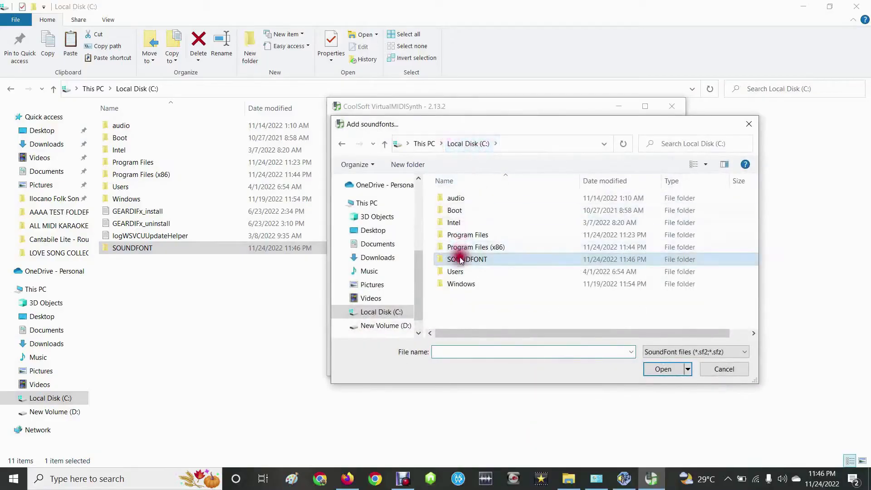
pyautogui.doubleClick(459, 257)
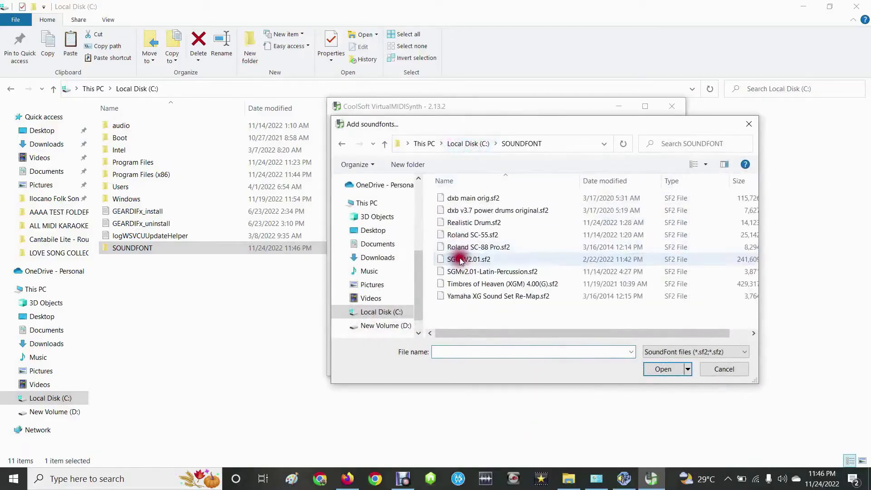
pyautogui.click(484, 262)
pyautogui.click(666, 370)
pyautogui.click(573, 365)
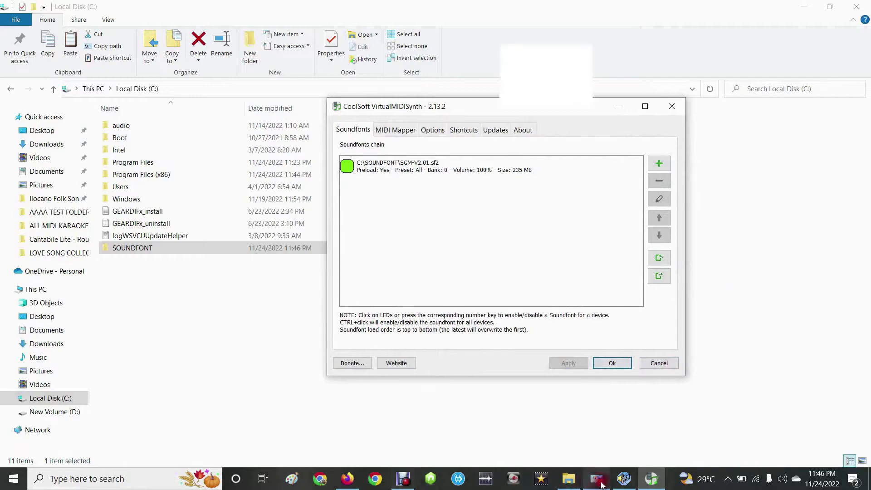
# - Switch to vanBasco's Karaoke Player and set its MIDI output device to VirtualMIDISynth #1 in the setup
pyautogui.click(622, 480)
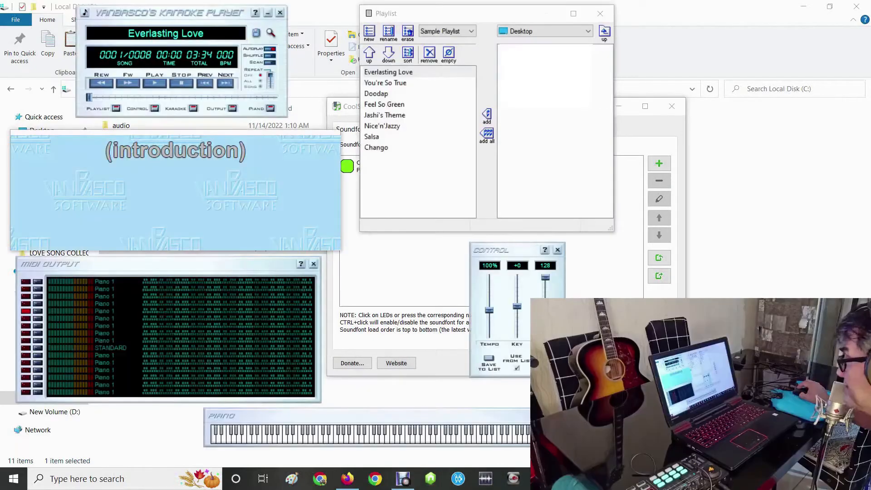
pyautogui.click(176, 16)
pyautogui.click(193, 19)
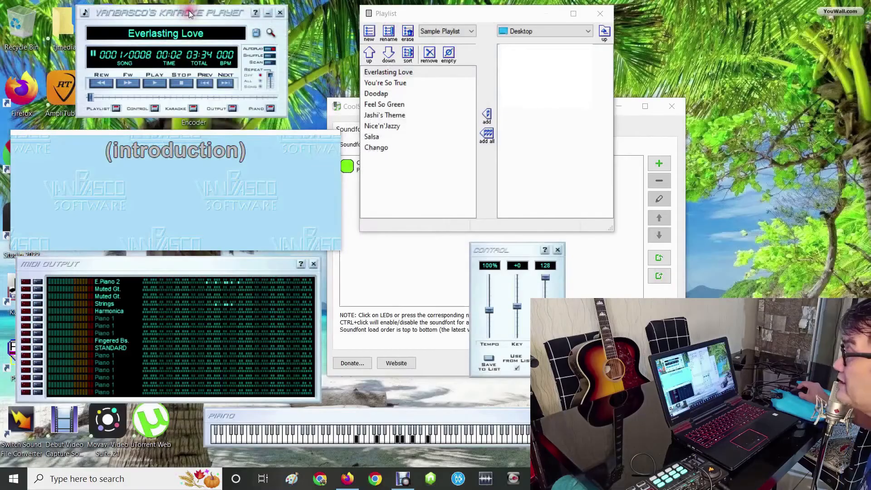
pyautogui.rightClick(189, 11)
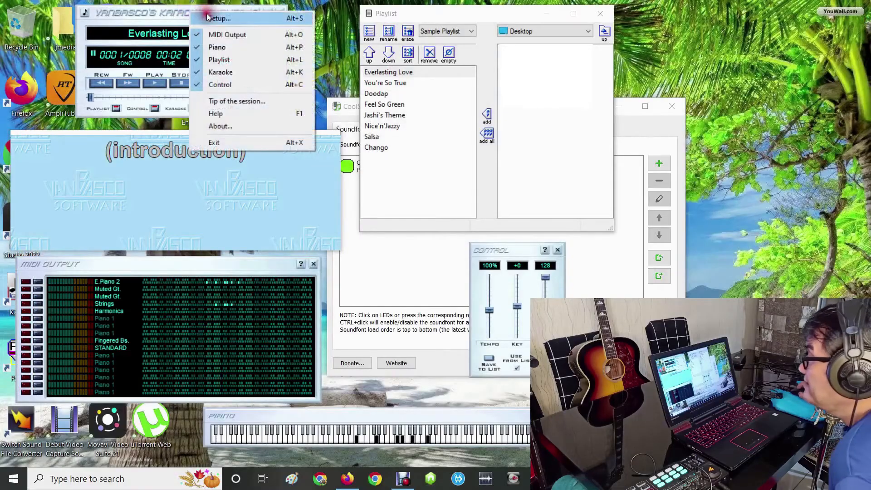
pyautogui.click(229, 18)
pyautogui.click(462, 148)
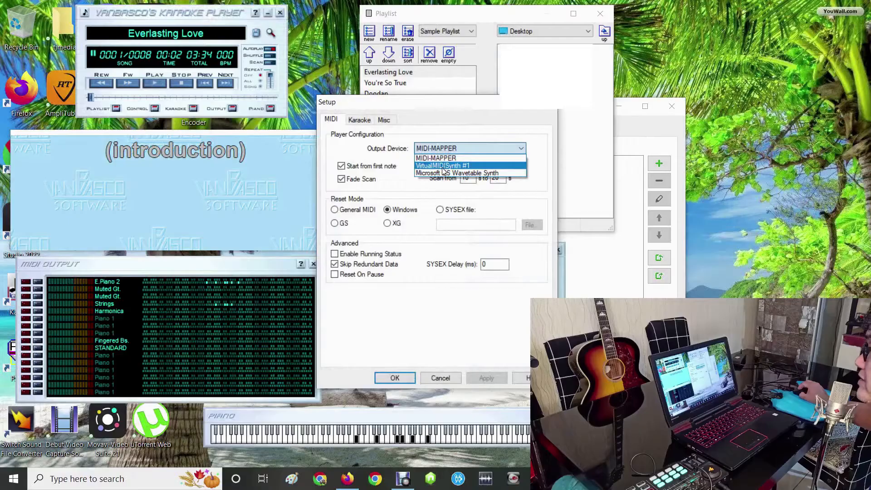
pyautogui.click(444, 166)
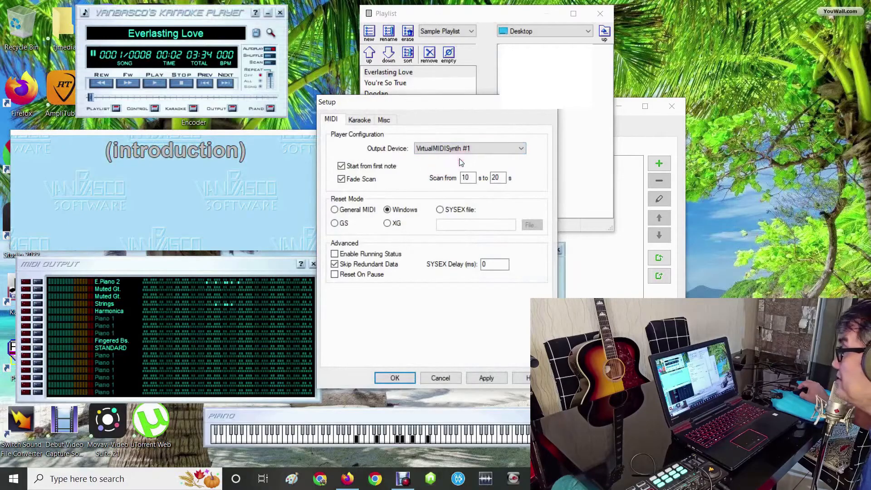
pyautogui.click(484, 377)
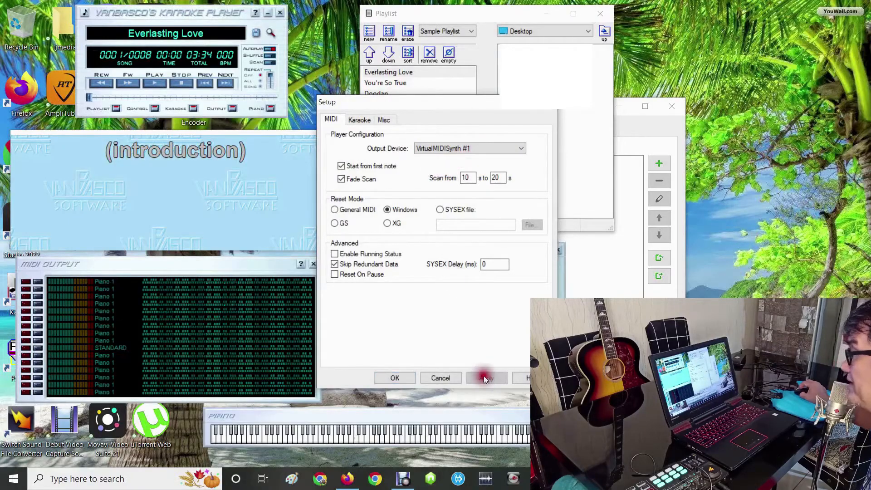
pyautogui.click(404, 377)
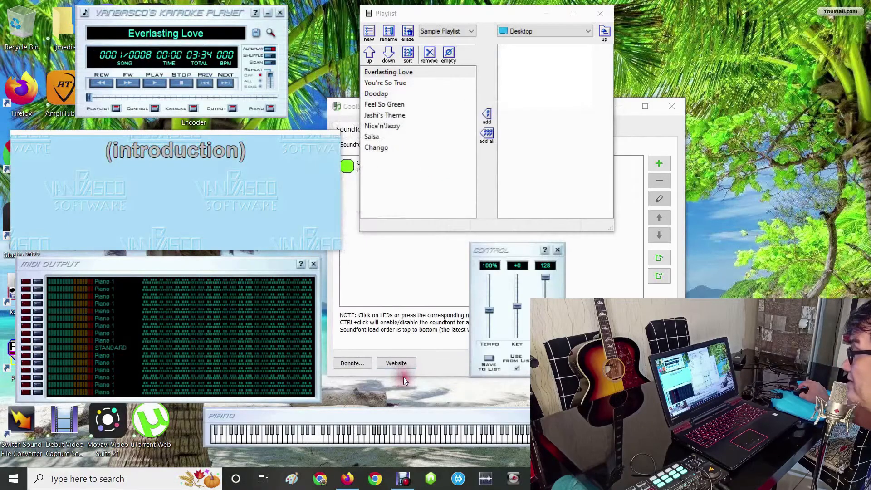
# - Play Everlasting Love through the new output device and select SGM-V2.01.sf2 in the soundfonts chain
pyautogui.click(145, 85)
pyautogui.click(614, 282)
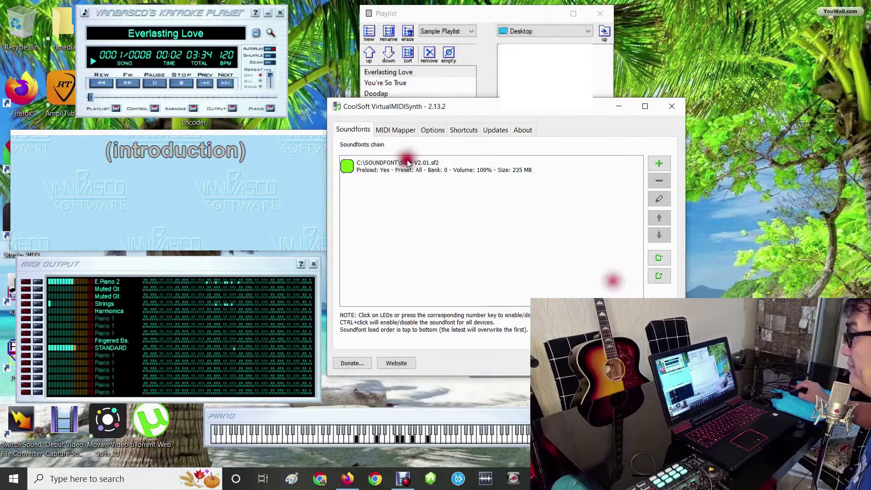
pyautogui.click(399, 165)
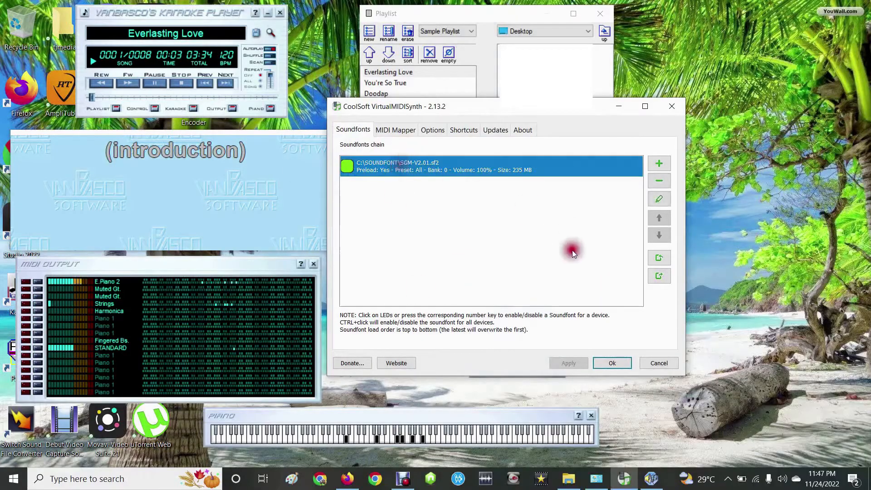
pyautogui.click(555, 305)
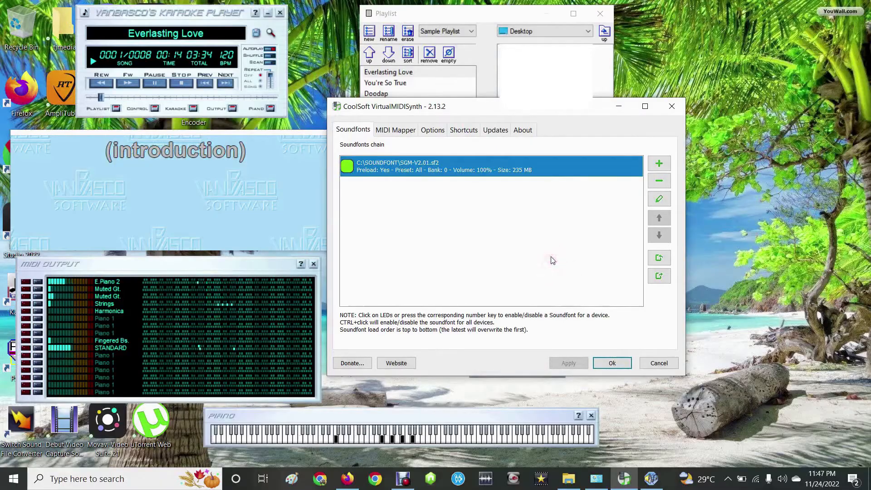
pyautogui.click(576, 206)
pyautogui.click(612, 183)
# - Add Realistic Drum.sf2 from C:\SOUNDFONT below the SGM-V2.01 soundfont in the chain and apply the change
pyautogui.click(658, 164)
pyautogui.click(659, 165)
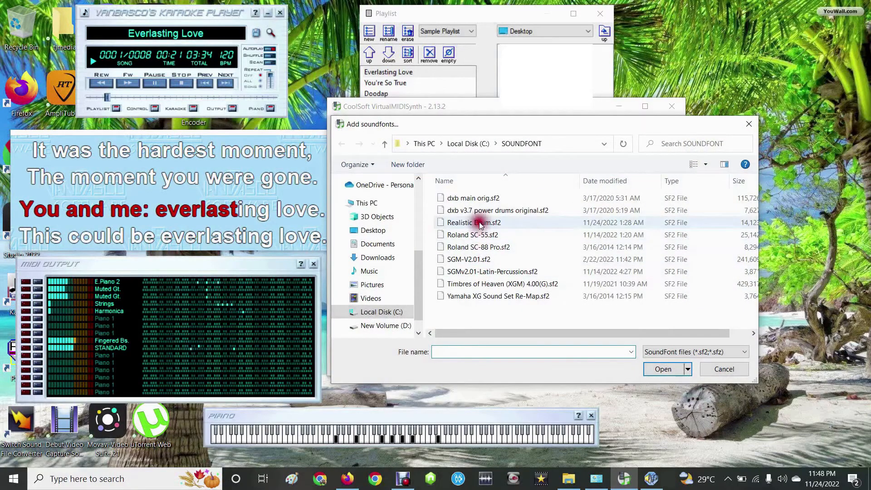
pyautogui.click(476, 223)
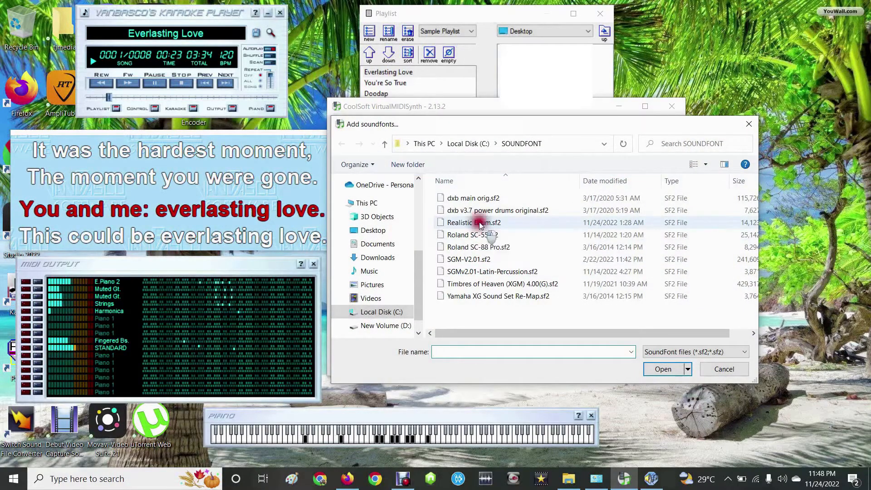
pyautogui.click(663, 369)
pyautogui.click(410, 189)
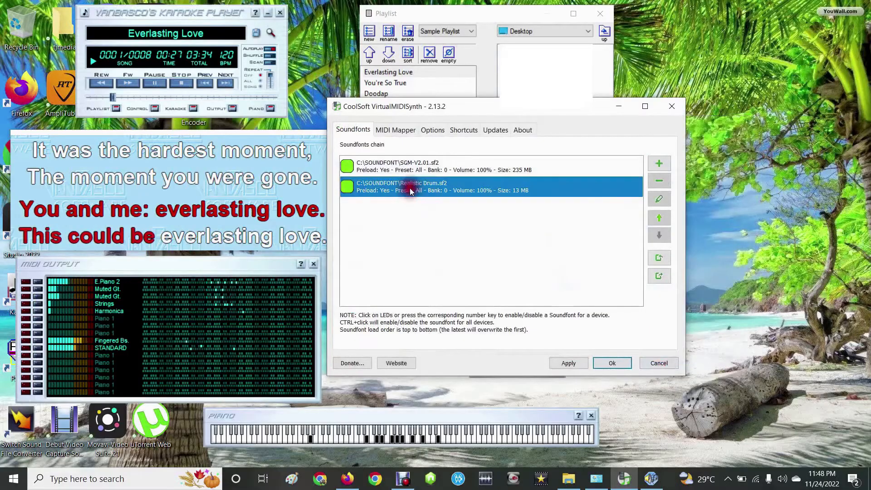
pyautogui.click(573, 361)
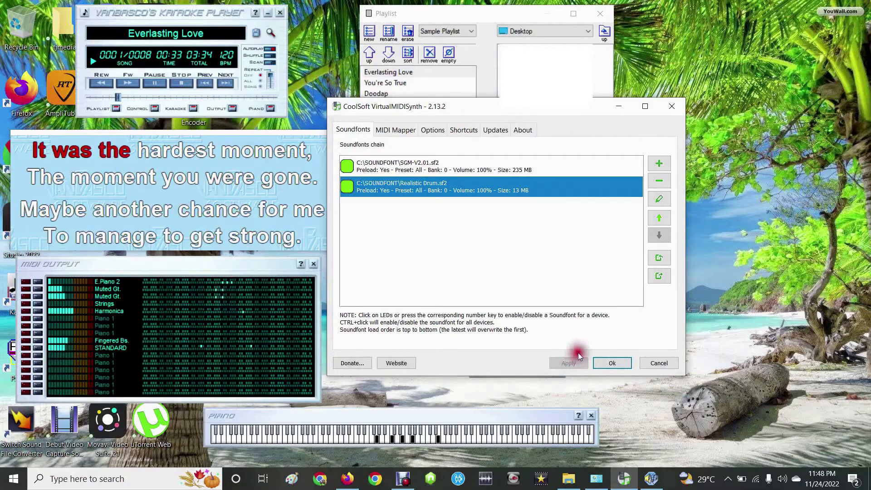
pyautogui.click(580, 348)
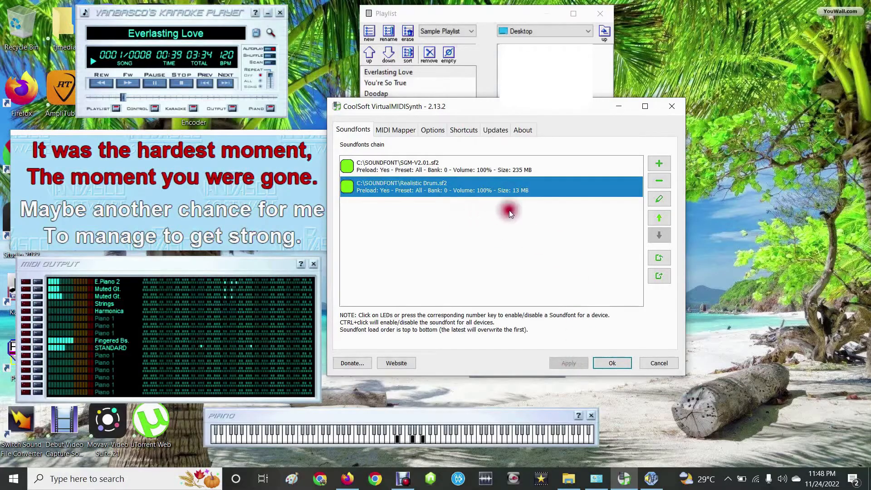
# - Add Yamaha XG Sound Set Re-Map.sf2 from C:\SOUNDFONT to the end of the chain and apply the change
pyautogui.click(660, 162)
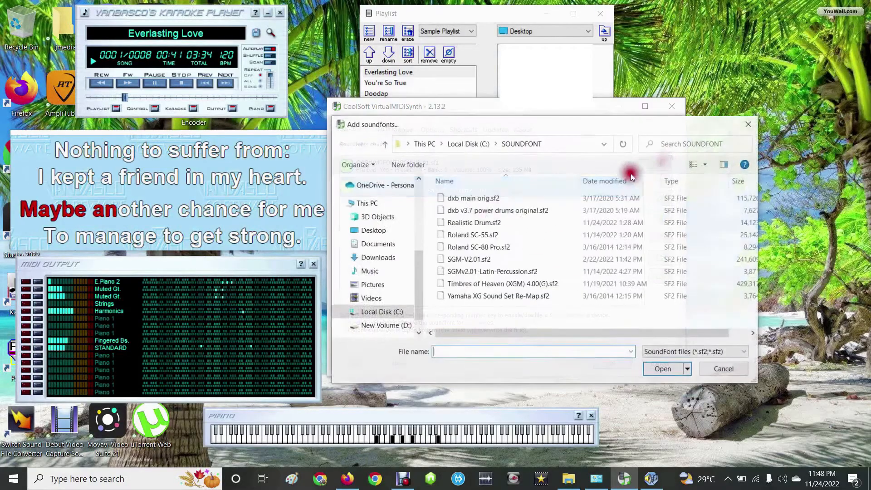
pyautogui.click(481, 301)
pyautogui.click(668, 371)
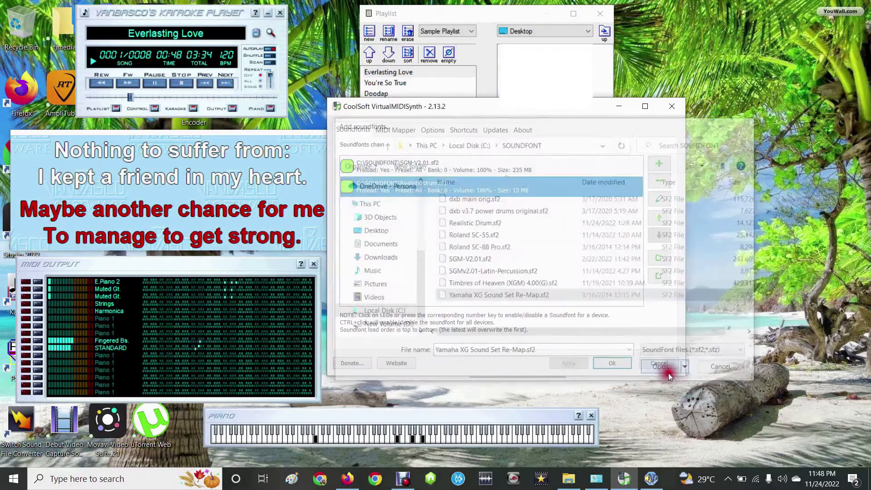
pyautogui.click(418, 212)
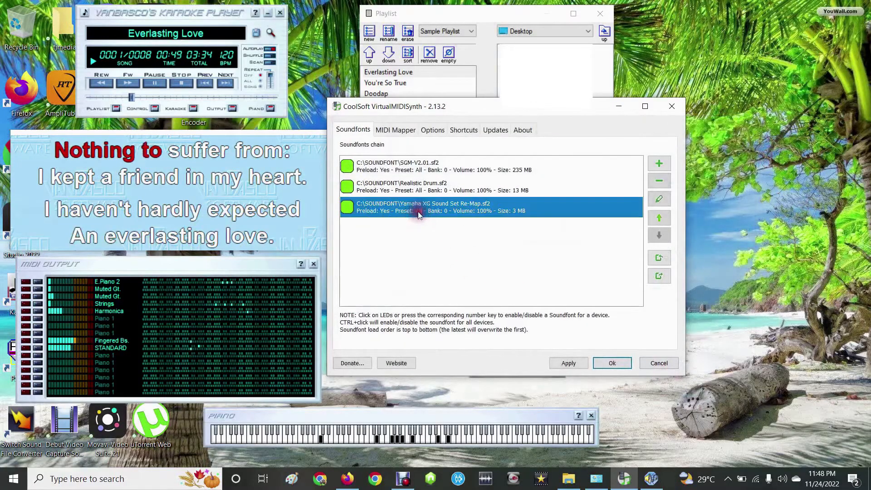
pyautogui.click(568, 363)
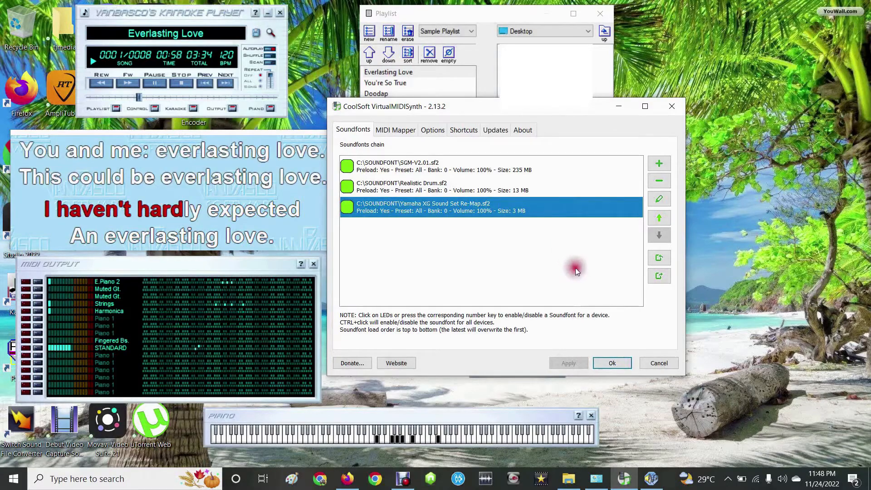
# - Add Roland SC-88 Pro.sf2 from C:\SOUNDFONT to the end of the chain, apply it, and move the VirtualMIDISynth window slightly aside
pyautogui.click(657, 165)
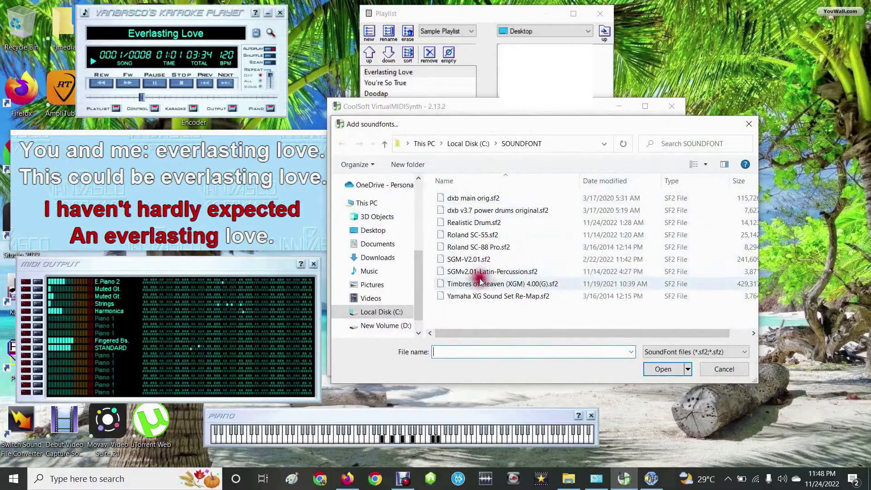
pyautogui.click(477, 247)
pyautogui.click(670, 369)
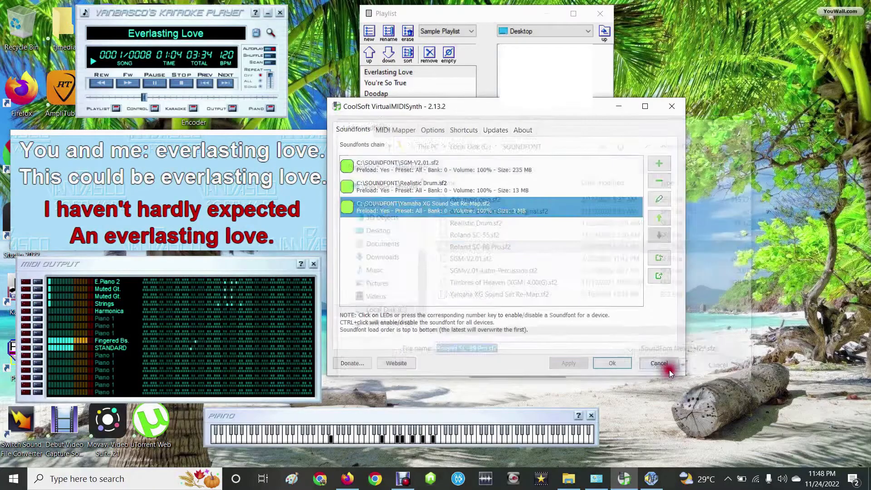
pyautogui.click(405, 231)
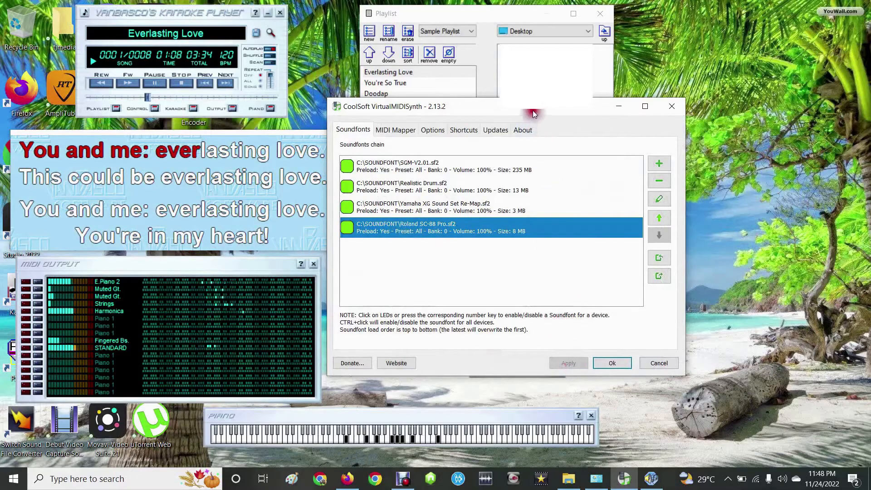
pyautogui.moveTo(525, 111); pyautogui.dragTo(561, 112)
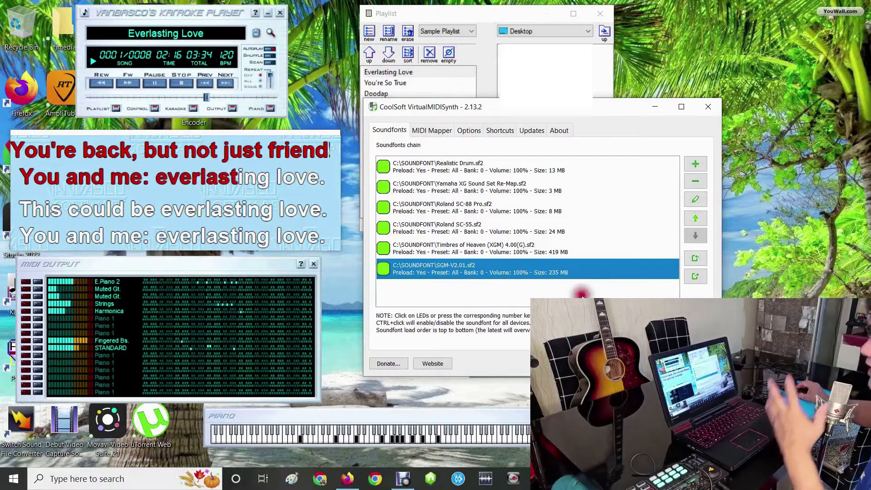
# - Switch to Firefox and look through the Pet Shop Boys MIDI karaoke files on the Wolmart Karaoke Midi Files blog
pyautogui.click(348, 479)
pyautogui.click(65, 11)
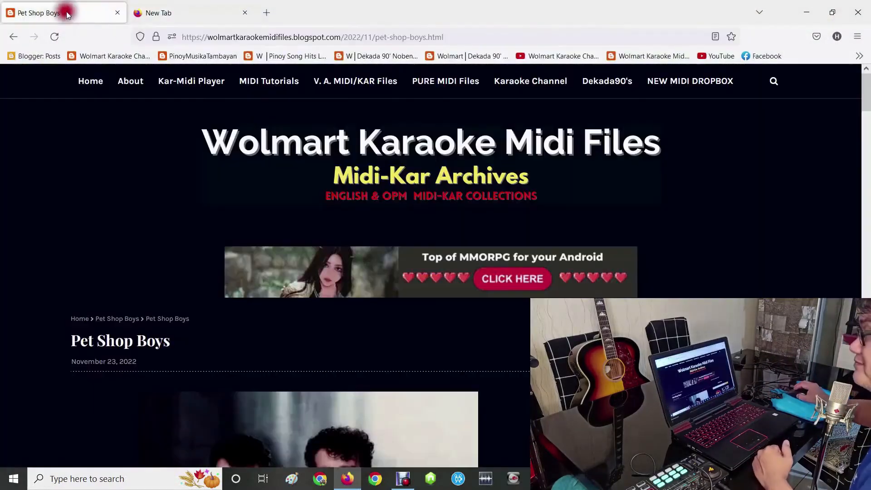
pyautogui.scroll(-5, 431, 214)
pyautogui.scroll(-6, 434, 216)
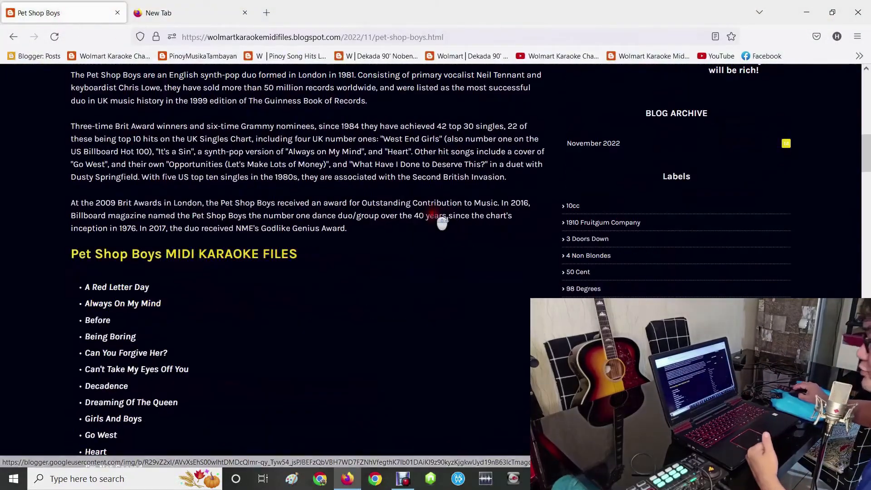
pyautogui.scroll(-9, 599, 213)
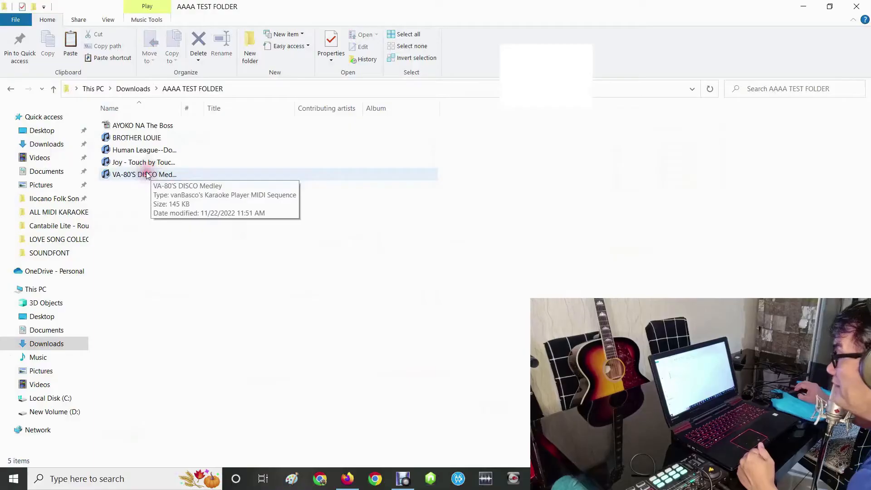
# - Play VA-80'S DISCO Medley from AAAA TEST FOLDER in vanBasco's player and show the VirtualMIDISynth soundfonts chain
pyautogui.click(147, 175)
pyautogui.doubleClick(146, 174)
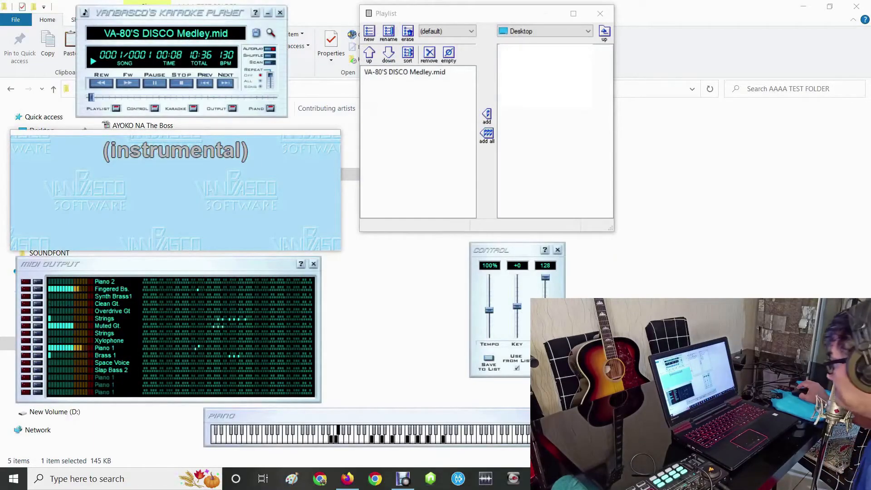
pyautogui.click(624, 478)
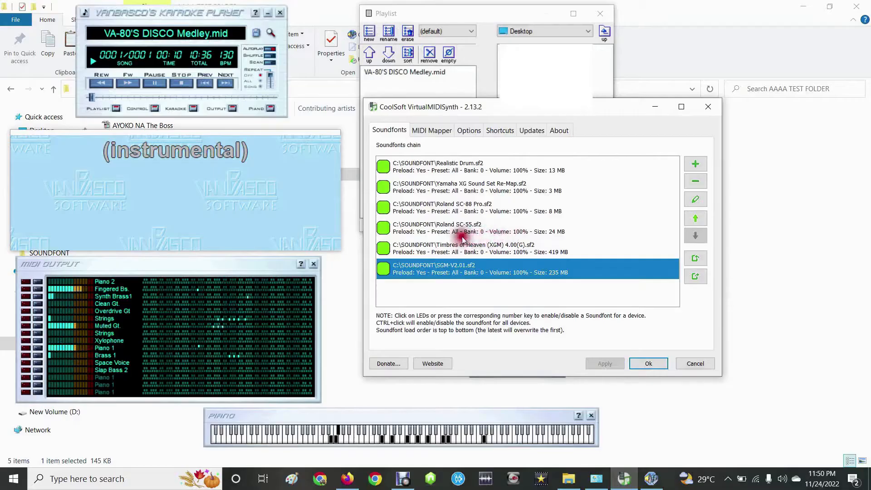
# - Move Realistic Drum.sf2 to the end of the soundfonts chain and apply the new order
pyautogui.click(453, 171)
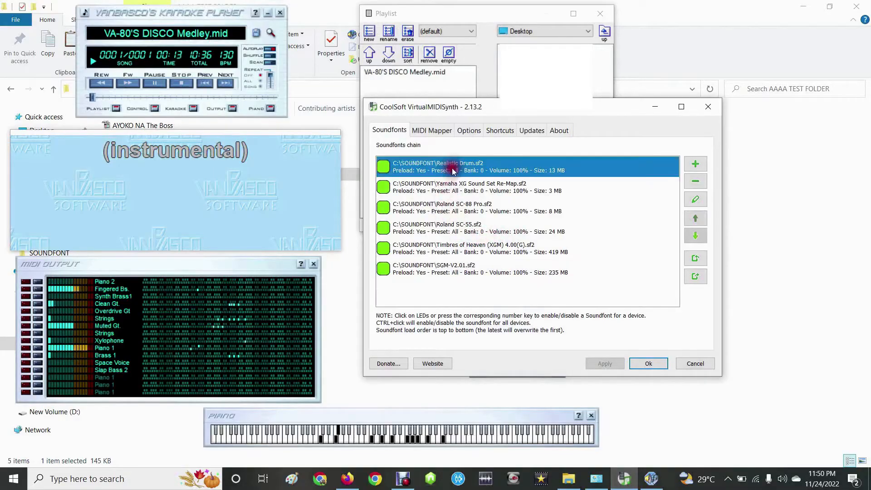
pyautogui.click(696, 235)
pyautogui.click(696, 235)
pyautogui.click(696, 235)
pyautogui.click(696, 235)
pyautogui.click(696, 237)
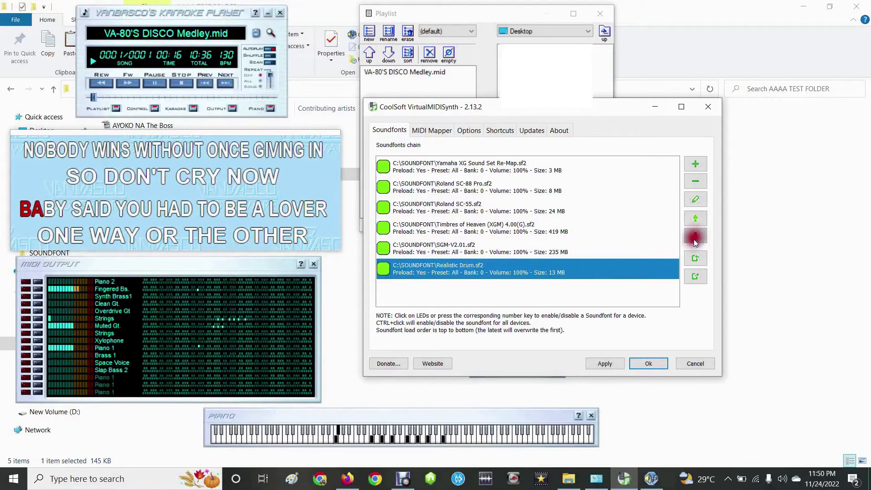
pyautogui.click(601, 364)
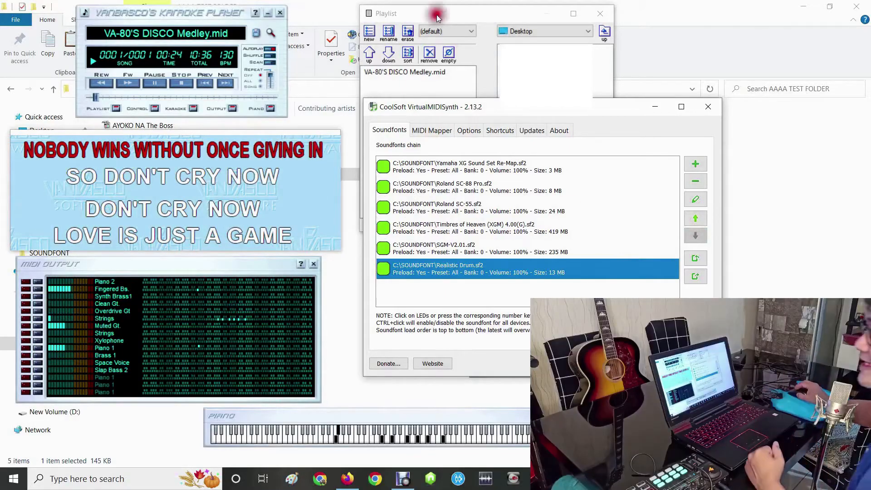
# - Check the MIDI output device in vanBasco's setup, close the setup, and stop the medley
pyautogui.rightClick(174, 10)
pyautogui.click(195, 18)
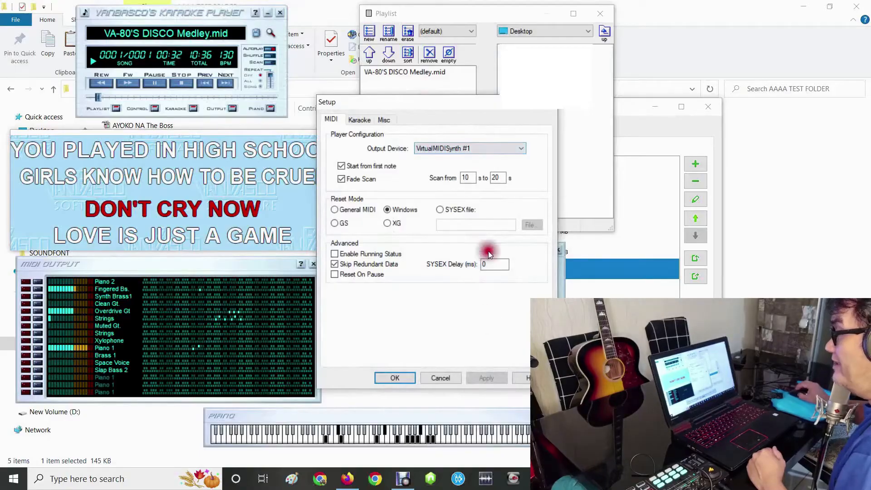
pyautogui.click(395, 377)
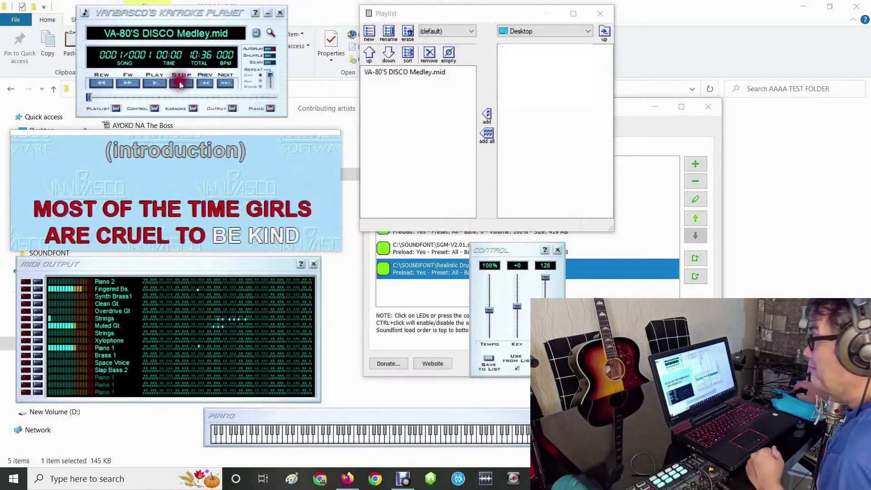
pyautogui.click(180, 82)
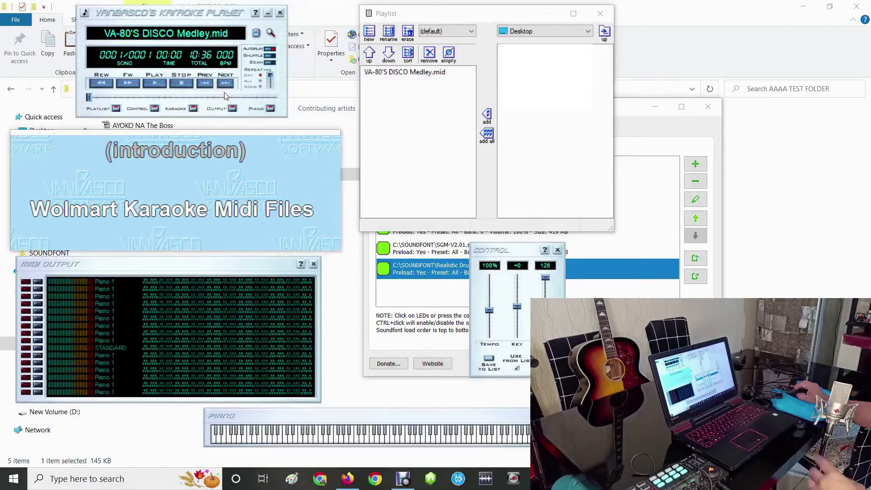
pyautogui.click(227, 89)
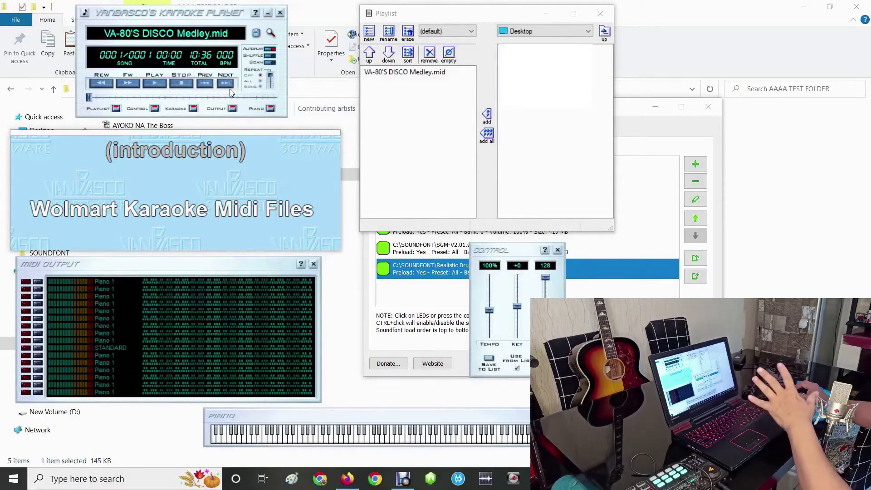
# - Reopen vanBasco's setup to show its MIDI player configuration
pyautogui.click(153, 14)
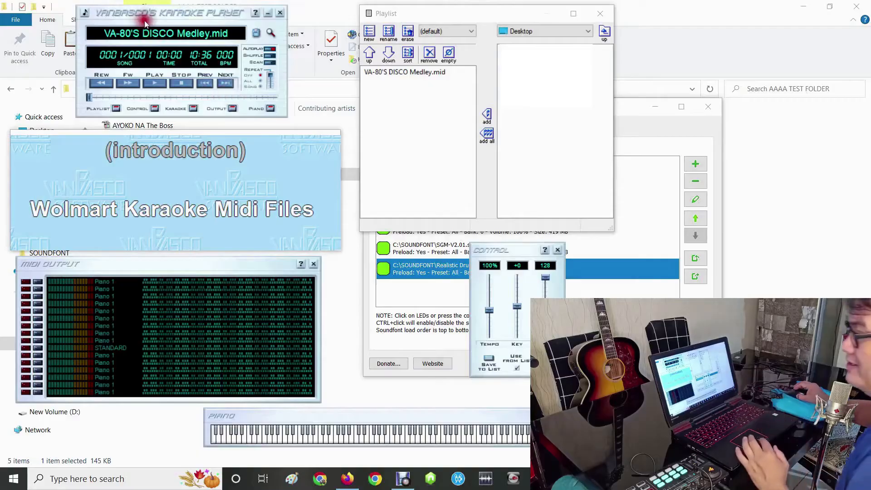
pyautogui.rightClick(154, 14)
pyautogui.click(172, 19)
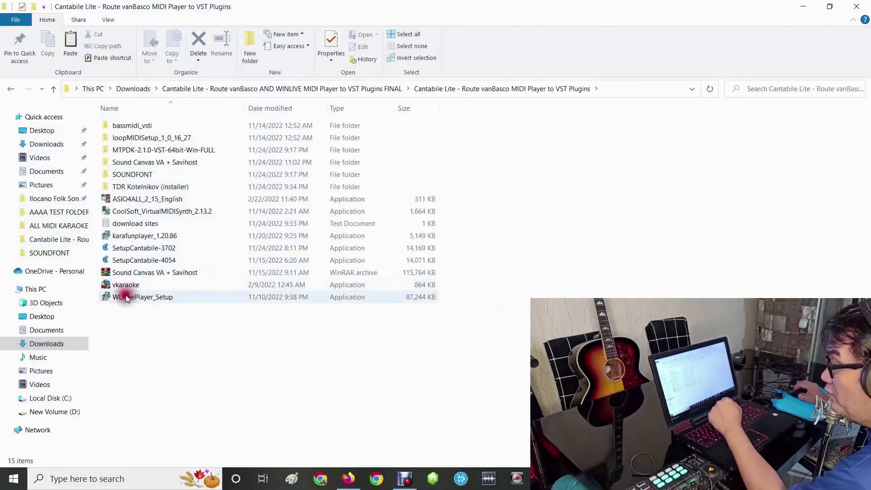
# - Install WinLive FREE from WLFreePlayer_Setup, accepting the license agreement, and finish the setup with the launch option enabled
pyautogui.click(126, 295)
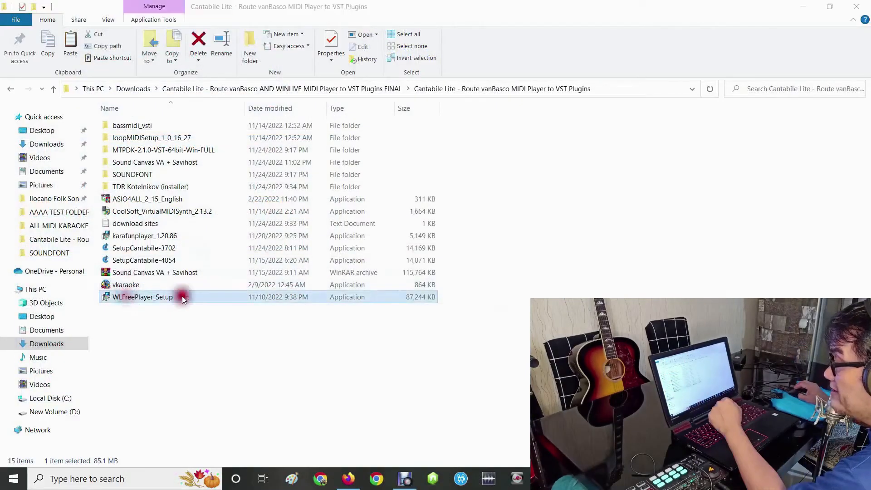
pyautogui.doubleClick(392, 295)
pyautogui.click(384, 311)
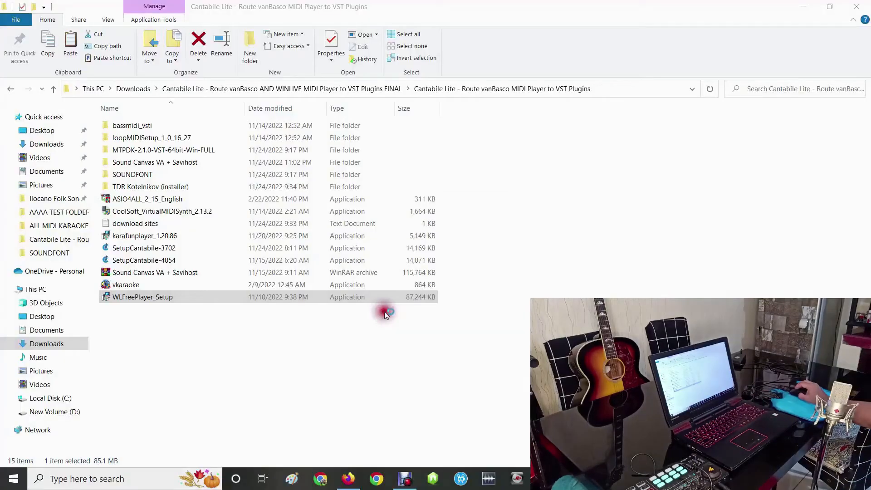
pyautogui.click(494, 329)
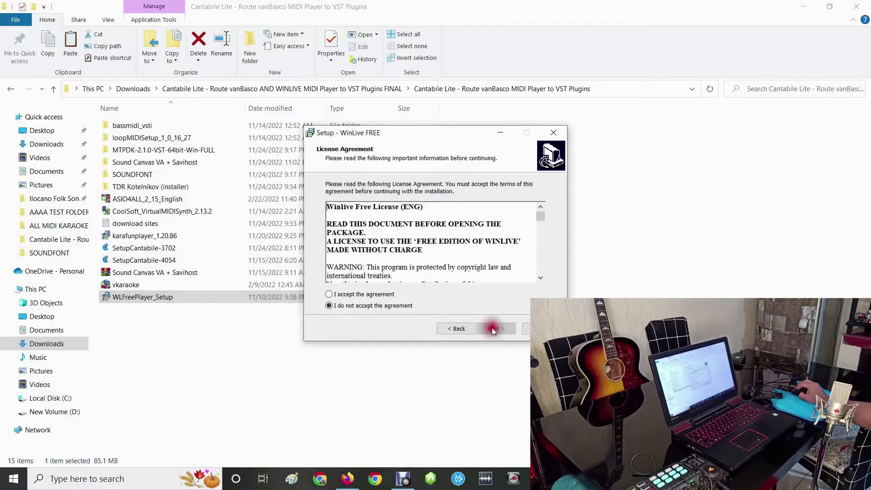
pyautogui.click(329, 295)
pyautogui.press('Return')
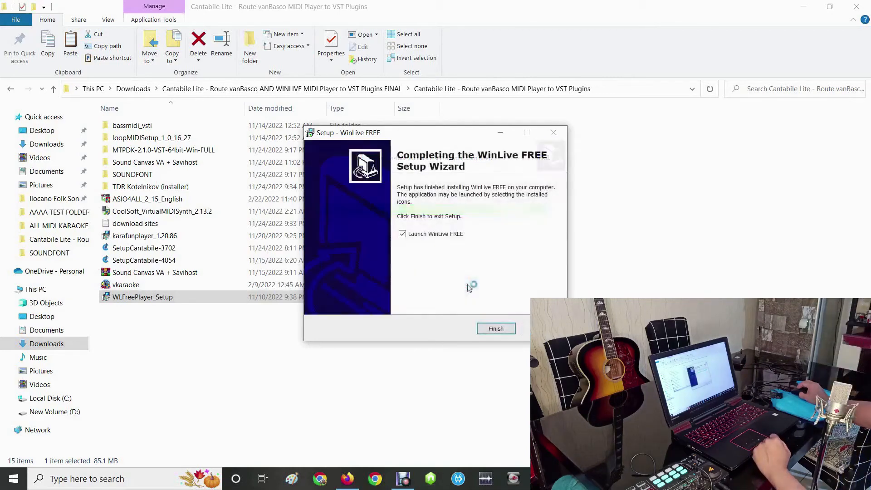
pyautogui.click(495, 328)
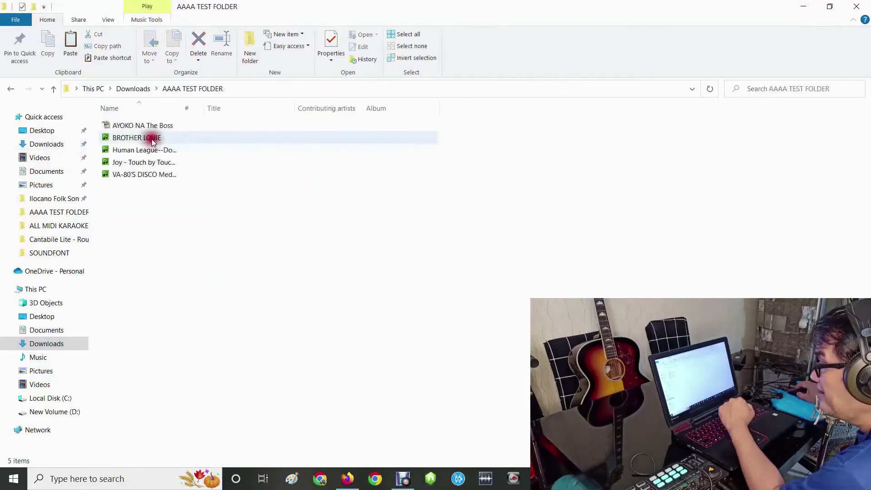
# - Play BROTHER LOUIE from AAAA TEST FOLDER in Winlive Free Player as a test, and stop it
pyautogui.click(150, 137)
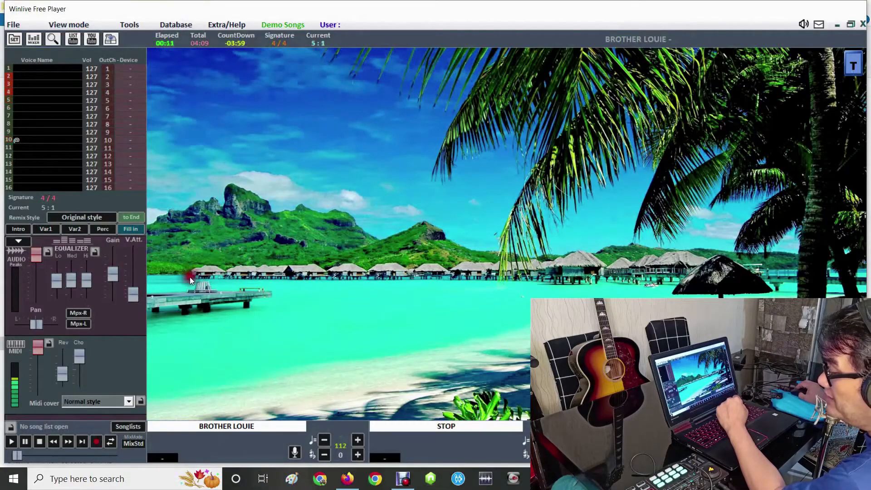
pyautogui.click(39, 443)
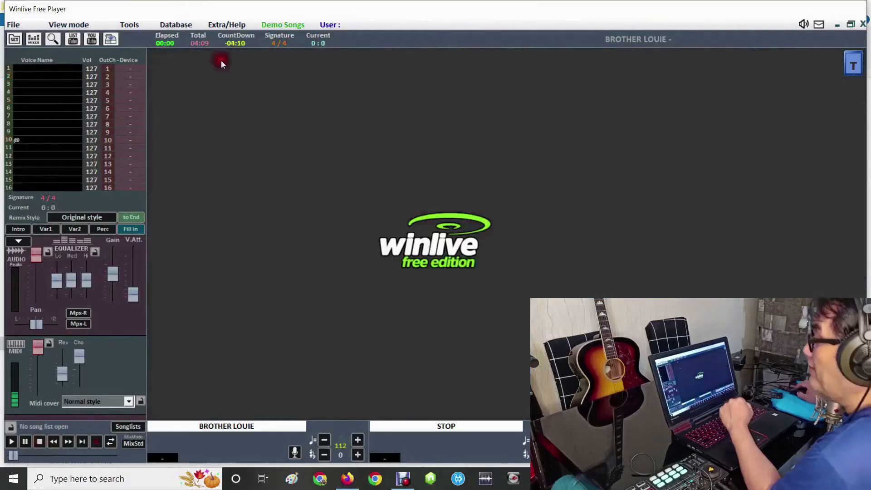
# - In Winlive's first MIDI options page, refresh the MIDI devices, choose VirtualMIDISynth #1 as the output device, and apply the change
pyautogui.click(129, 27)
pyautogui.click(138, 39)
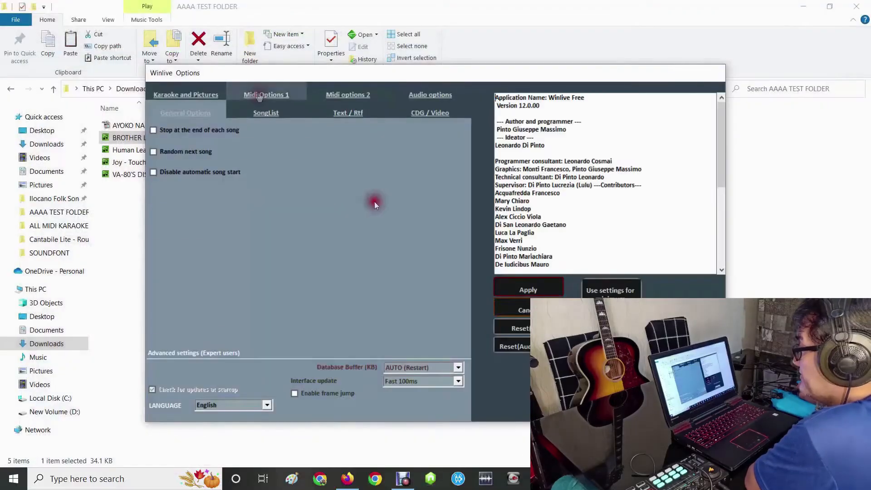
pyautogui.click(258, 95)
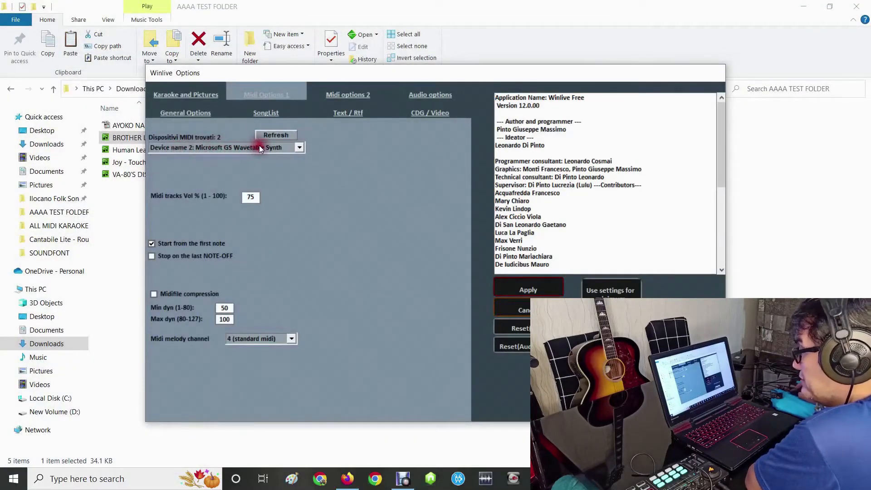
pyautogui.click(288, 136)
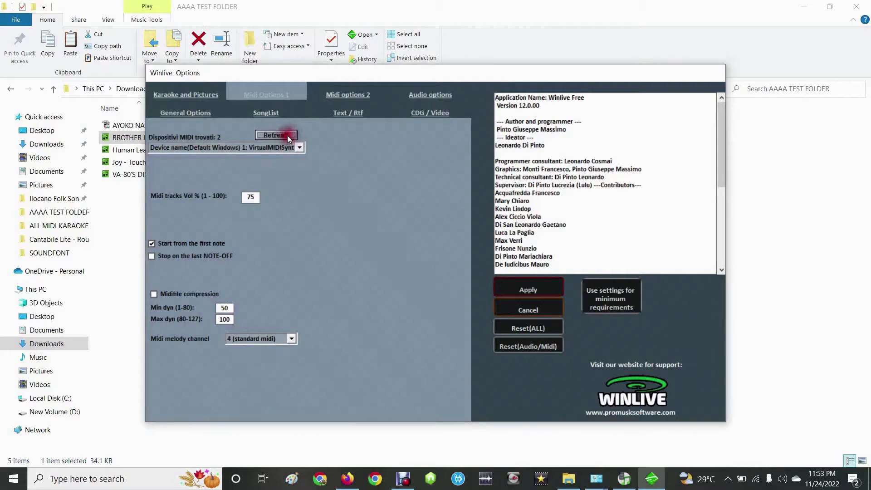
pyautogui.click(273, 148)
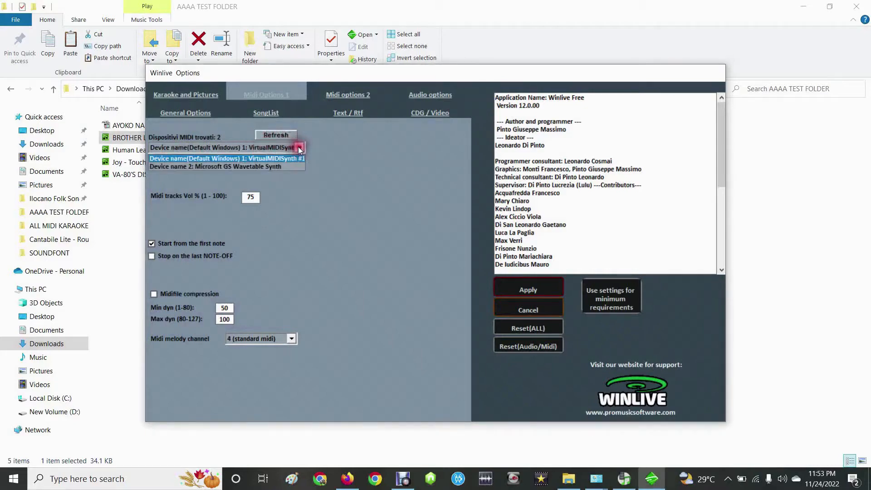
pyautogui.click(254, 158)
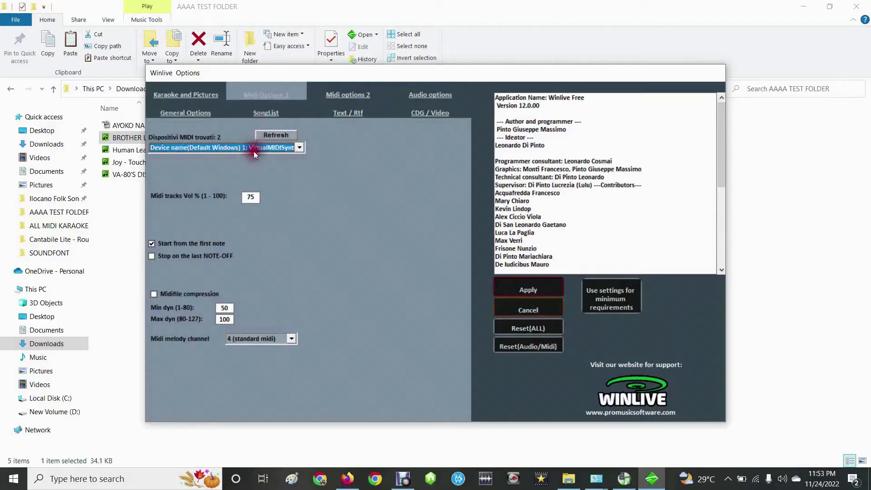
pyautogui.click(543, 290)
pyautogui.click(440, 272)
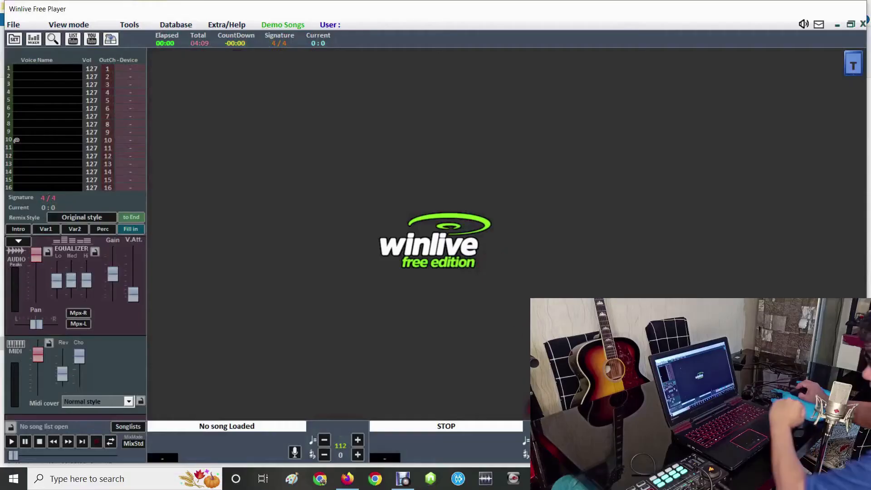
# - Play BROTHER LOUIE from AAAA TEST FOLDER in Winlive and bring up the VirtualMIDISynth soundfonts chain over the player
pyautogui.hotkey('alt', 'Tab')
pyautogui.click(117, 138)
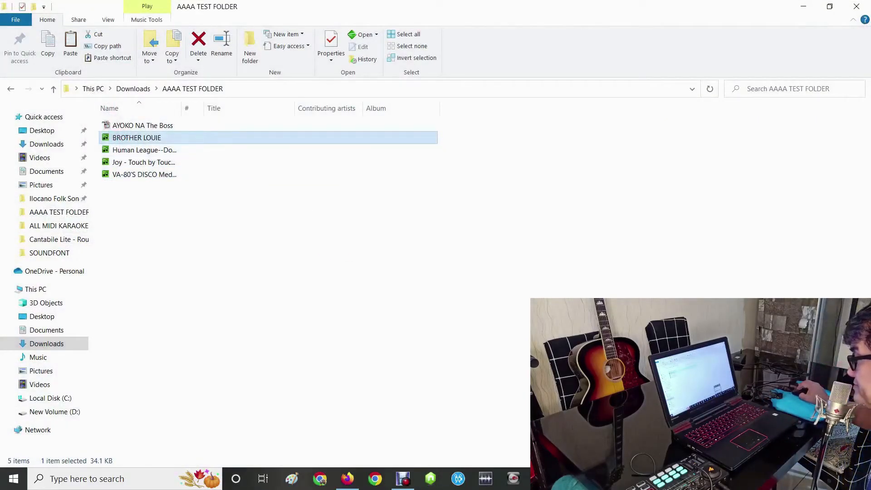
pyautogui.click(629, 422)
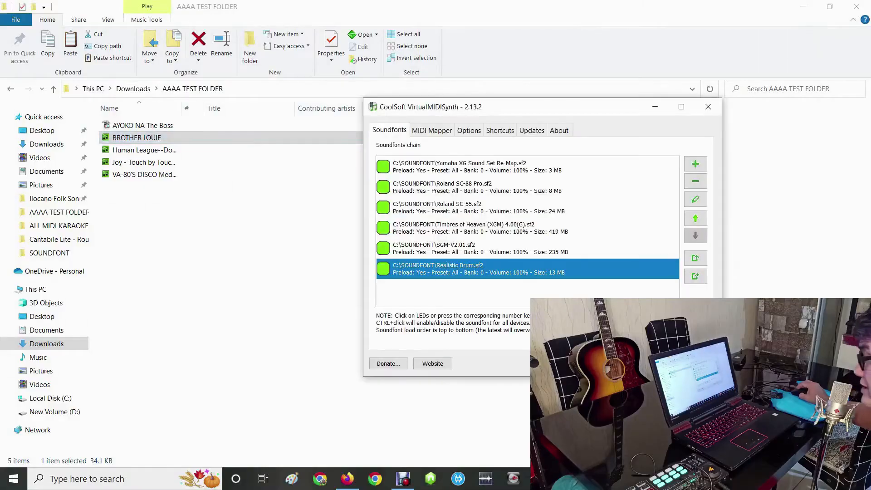
pyautogui.click(647, 474)
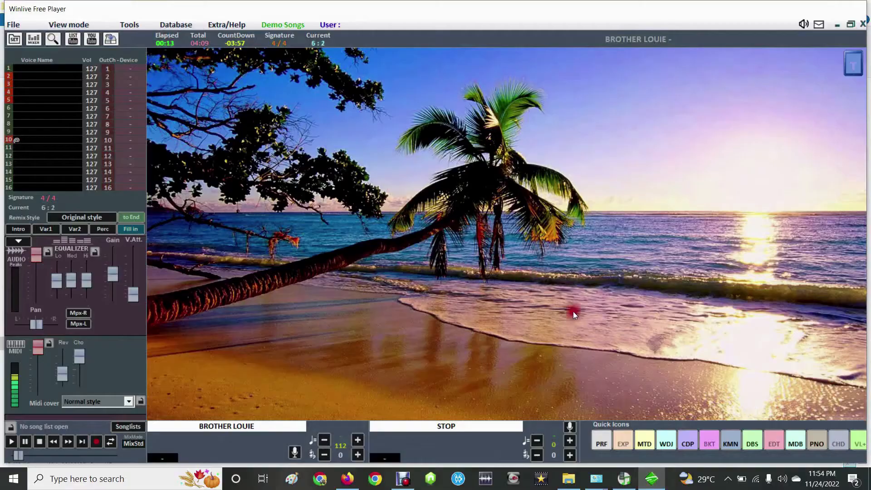
pyautogui.moveTo(624, 479)
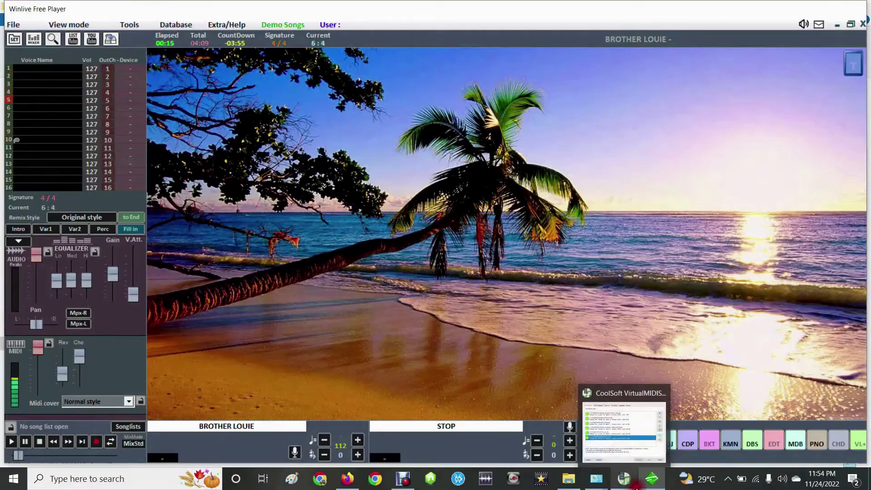
pyautogui.click(635, 434)
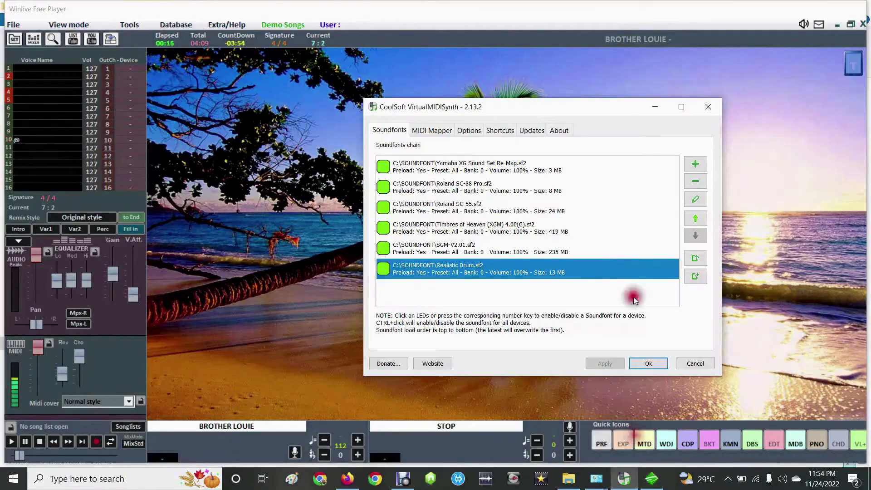
# - Move SGM-V2.01.sf2 below Realistic Drum.sf2 at the end of the soundfonts chain and apply the change
pyautogui.click(456, 246)
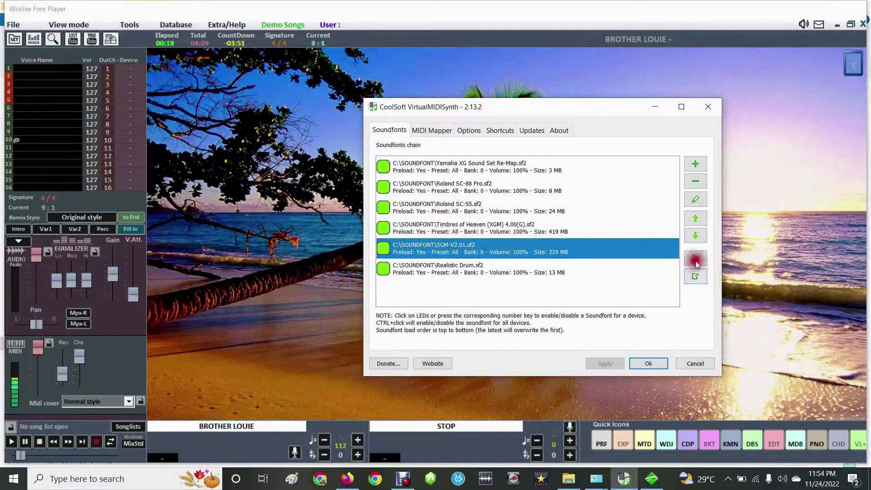
pyautogui.click(696, 235)
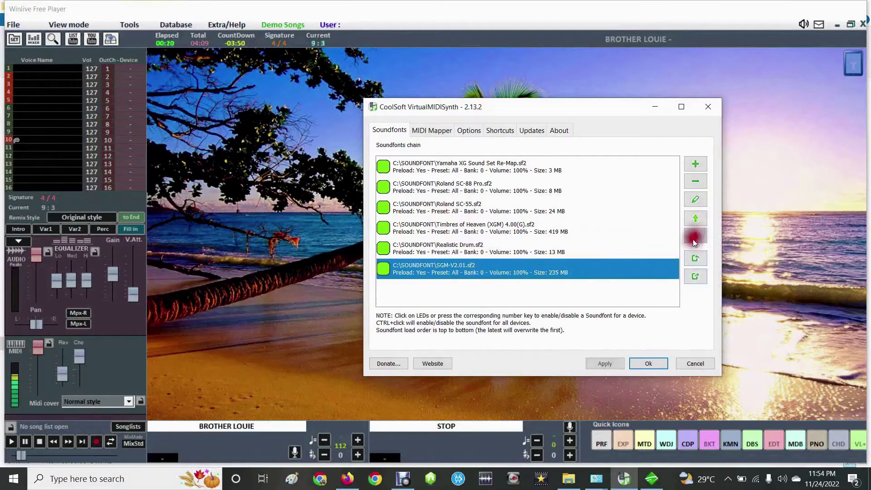
pyautogui.click(610, 363)
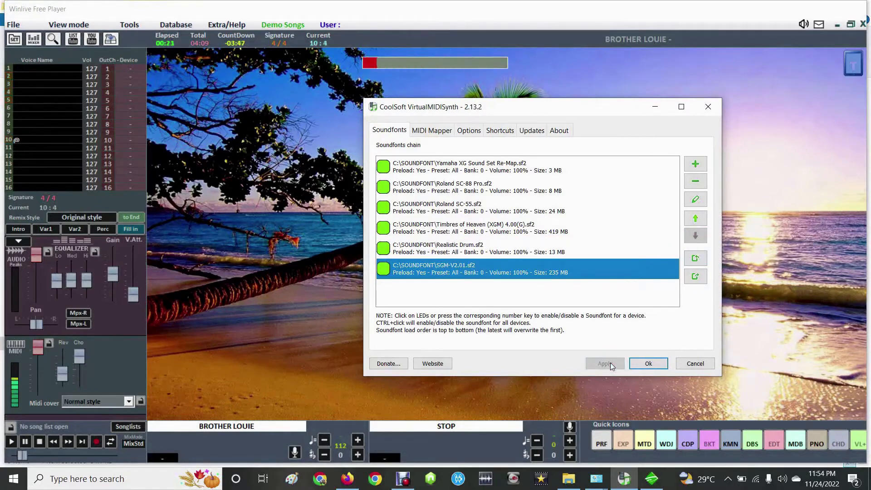
pyautogui.click(615, 356)
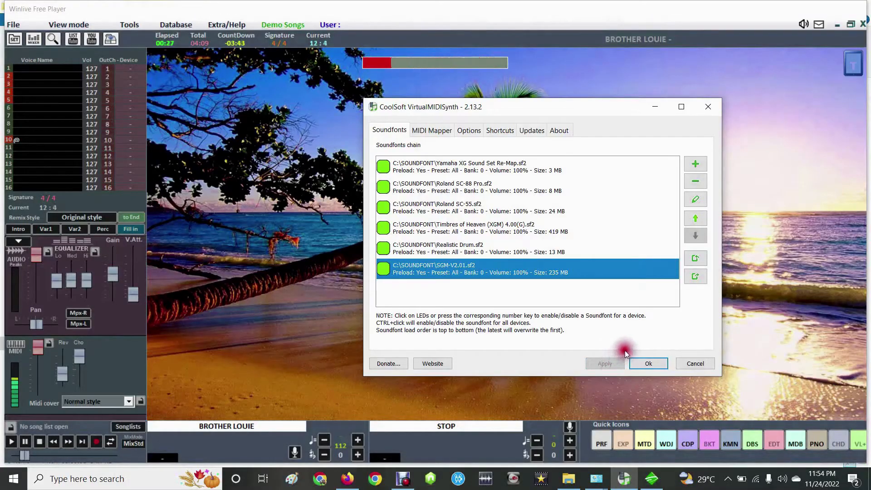
# - Move Yamaha XG Sound Set Re-Map.sf2 from the start to the end of the soundfonts chain and apply the change
pyautogui.click(482, 172)
pyautogui.click(694, 232)
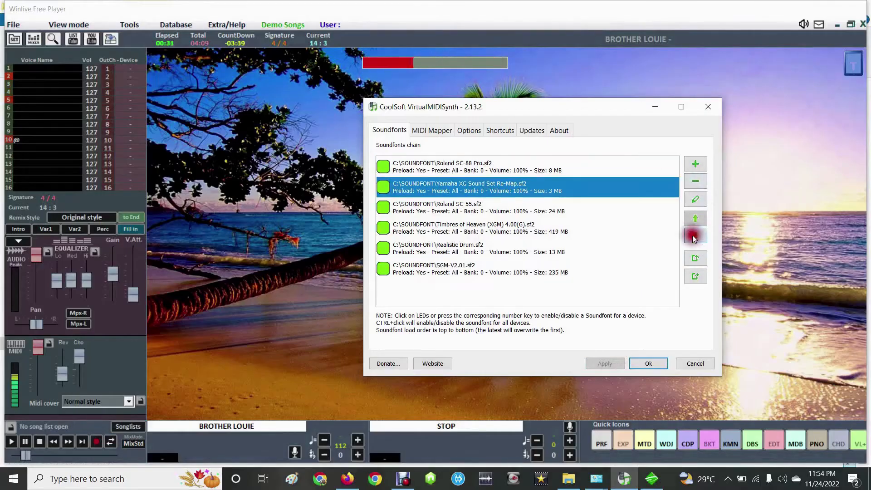
pyautogui.click(694, 234)
pyautogui.click(695, 235)
pyautogui.click(694, 237)
pyautogui.click(694, 239)
pyautogui.click(604, 363)
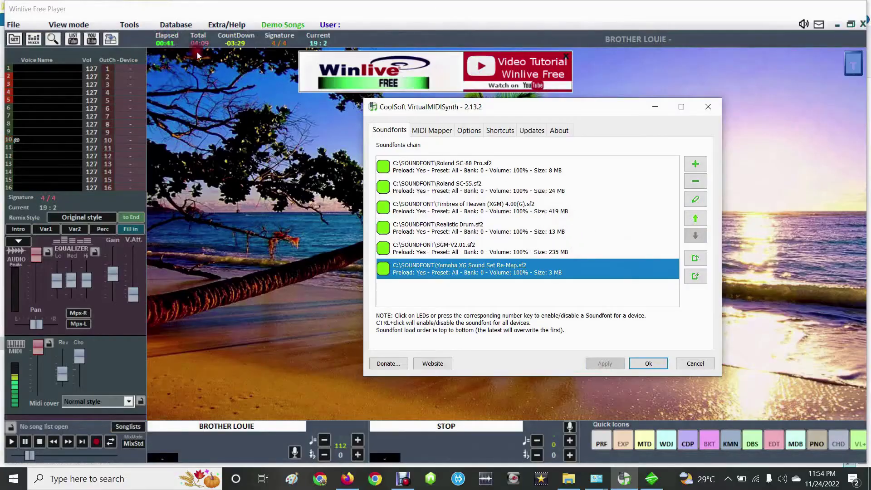
# - Check the selected MIDI output device on Winlive's first MIDI options page and close the options and the player
pyautogui.click(130, 25)
pyautogui.click(134, 33)
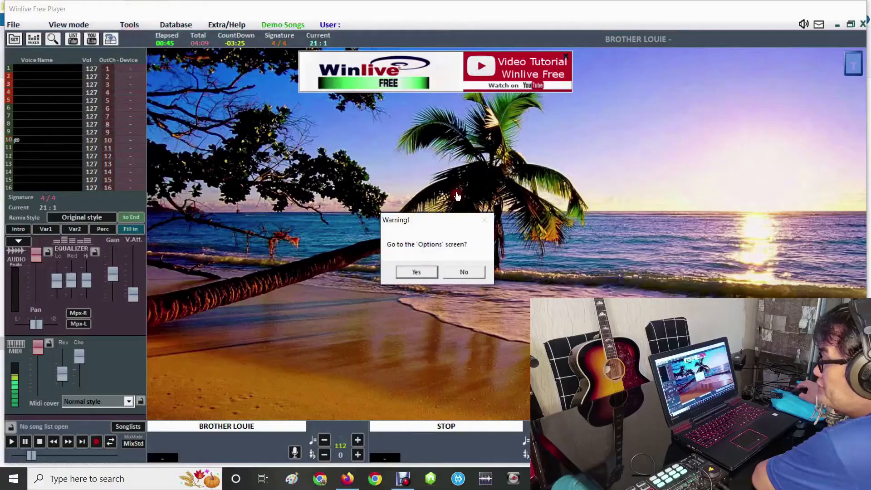
pyautogui.click(427, 271)
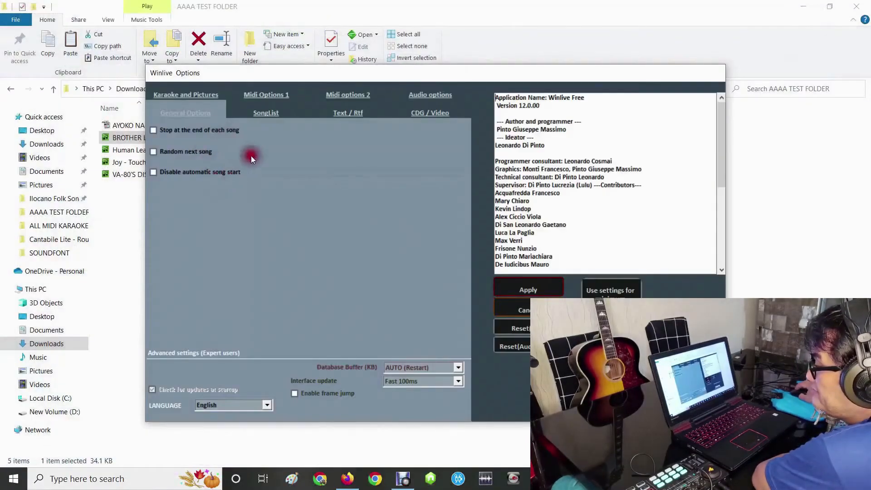
pyautogui.click(249, 96)
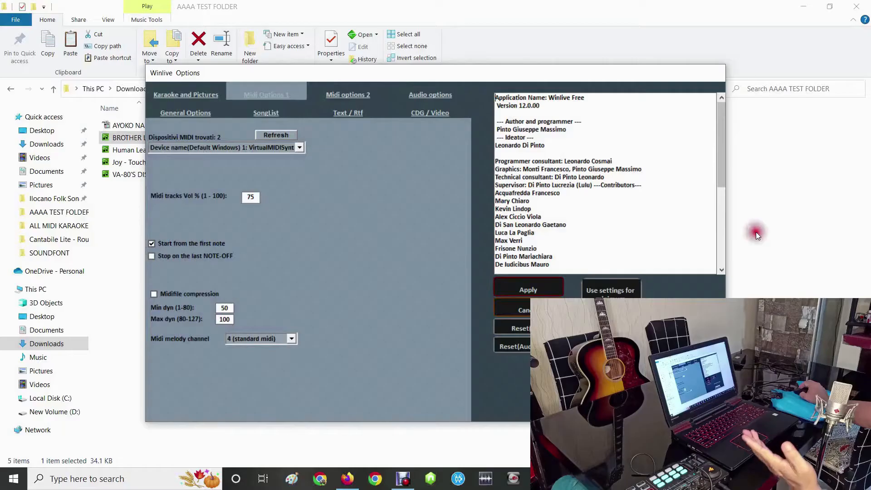
pyautogui.click(732, 237)
pyautogui.click(734, 32)
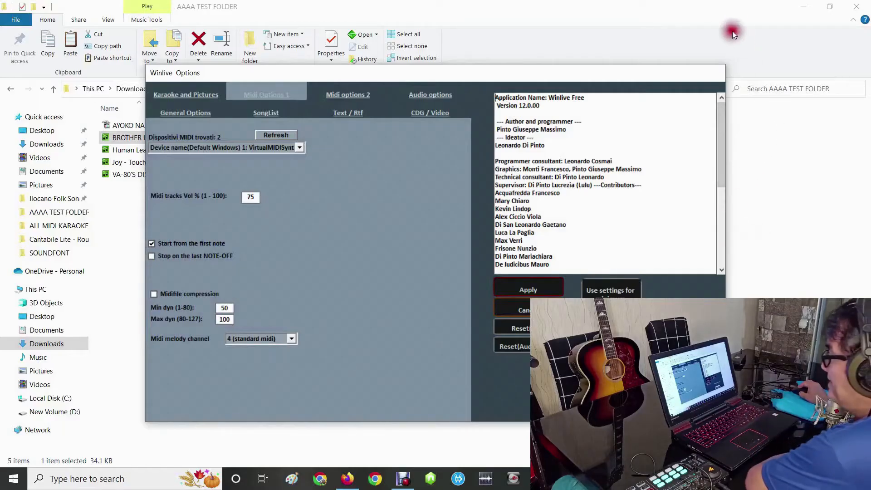
pyautogui.click(719, 35)
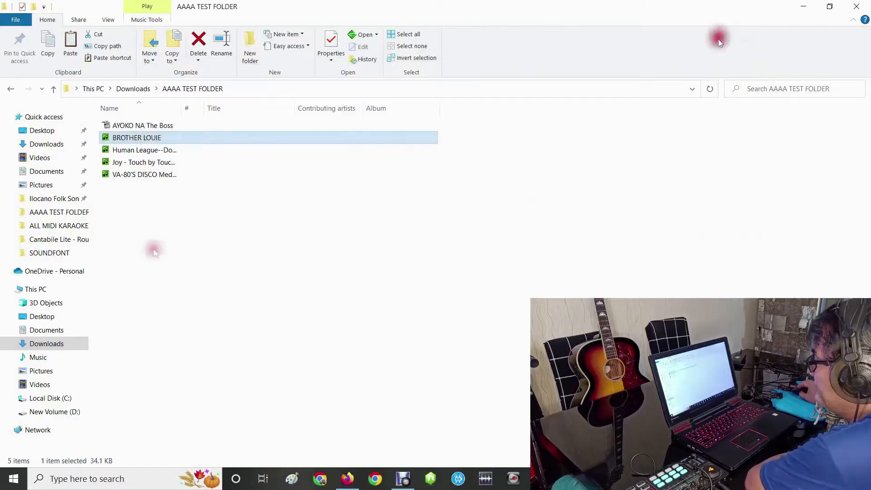
# - Install ASIO4ALL 2.15 from the Cantabile Lite - Route vanBasco MIDI Player to VST Plugins folder, accepting the license agreement
pyautogui.click(7, 89)
pyautogui.doubleClick(209, 153)
pyautogui.doubleClick(189, 128)
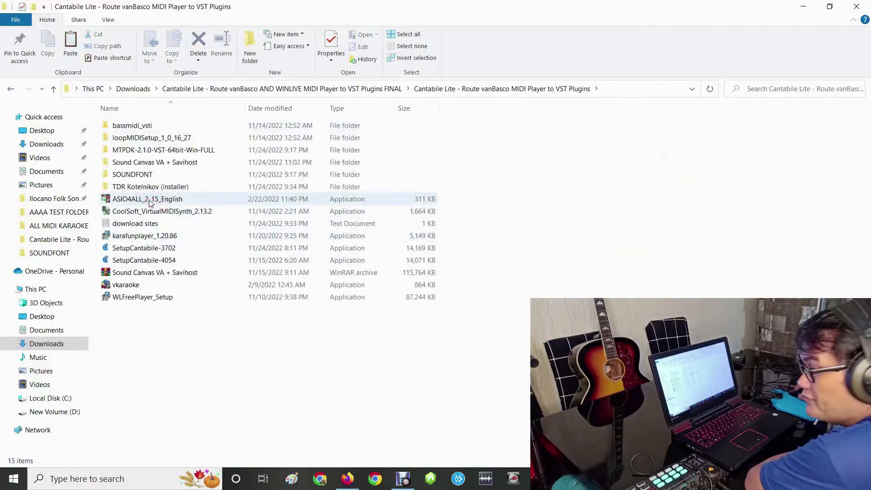
pyautogui.doubleClick(150, 199)
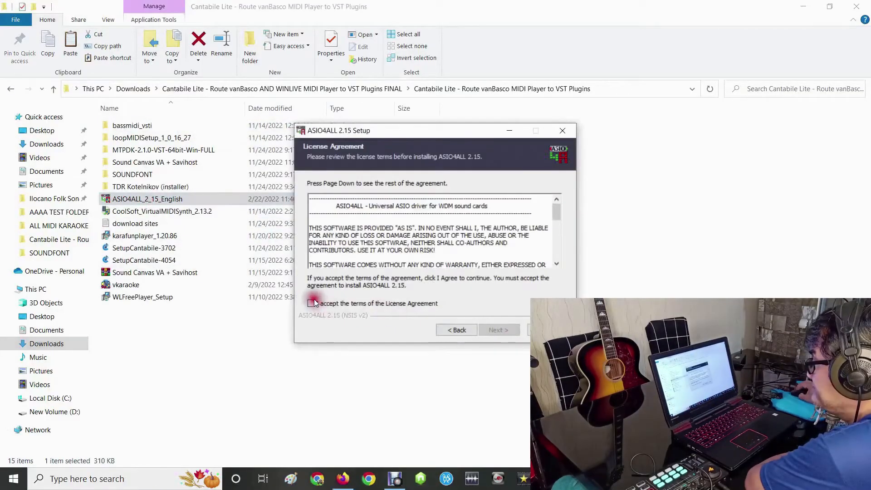
pyautogui.click(483, 327)
pyautogui.click(484, 329)
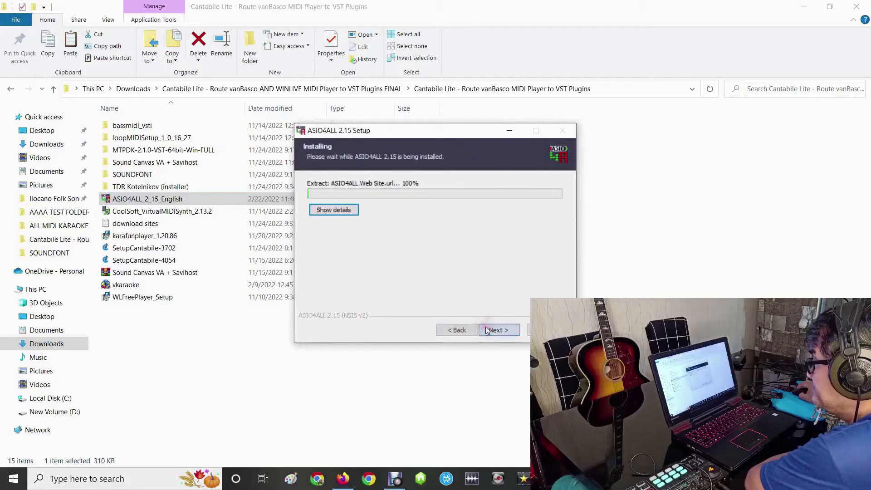
pyautogui.click(503, 329)
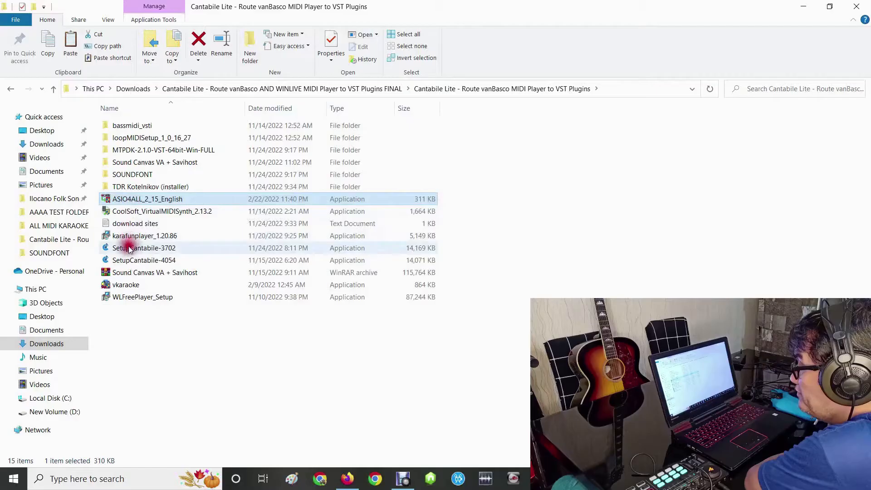
# - Install loopMIDI from the loopMIDISetup_1_0_16_27 folder
pyautogui.doubleClick(136, 137)
pyautogui.doubleClick(131, 127)
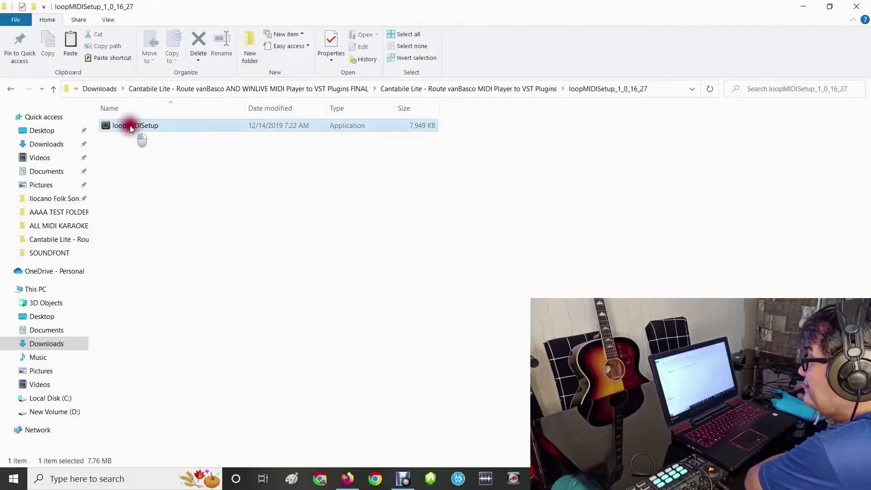
pyautogui.click(377, 327)
pyautogui.click(520, 345)
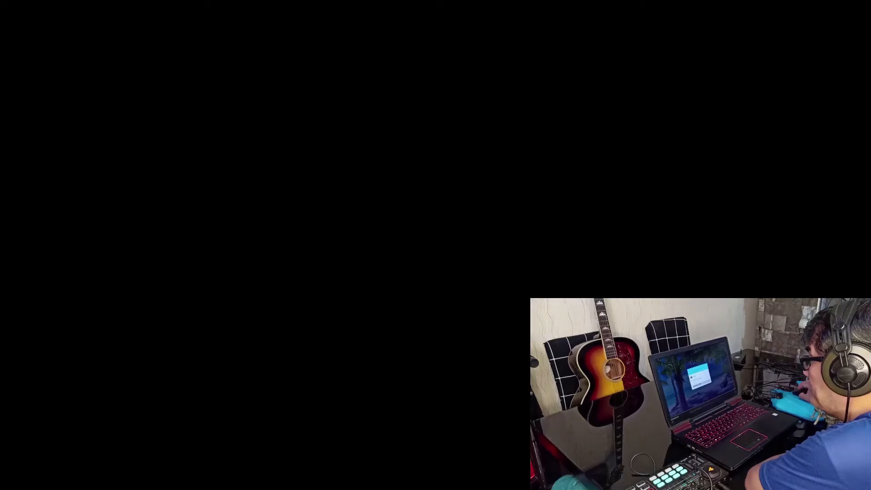
pyautogui.click(405, 322)
pyautogui.click(405, 320)
pyautogui.click(467, 321)
pyautogui.click(518, 347)
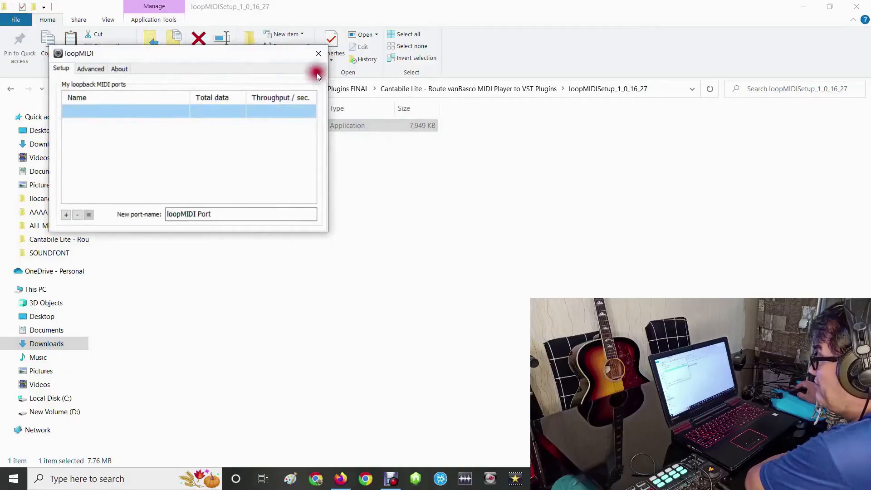
# - Look inside the bassmidi_vsti folder and select the Sound Canvas VA + Savihost folder among the installers
pyautogui.click(10, 88)
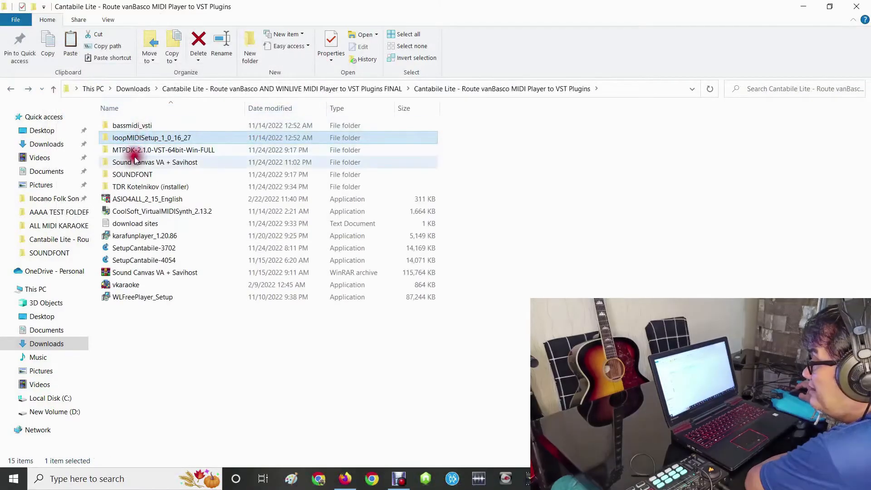
pyautogui.doubleClick(125, 126)
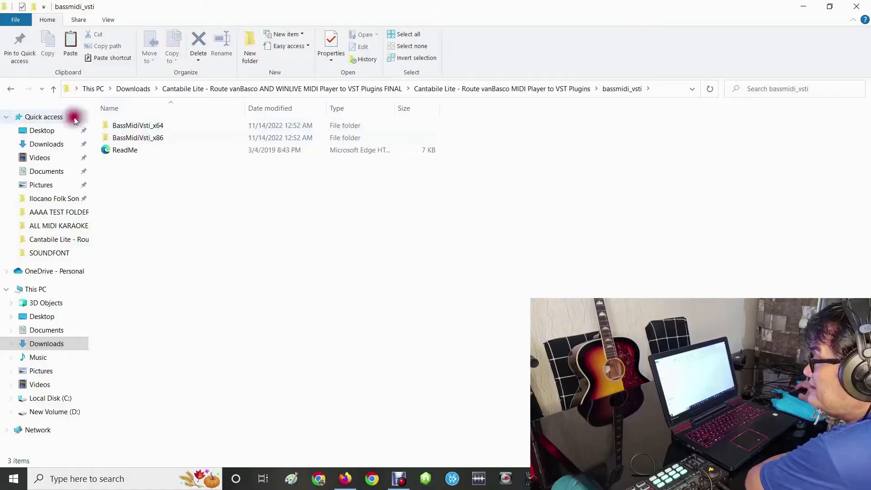
pyautogui.click(10, 88)
pyautogui.click(132, 162)
pyautogui.press('Delete')
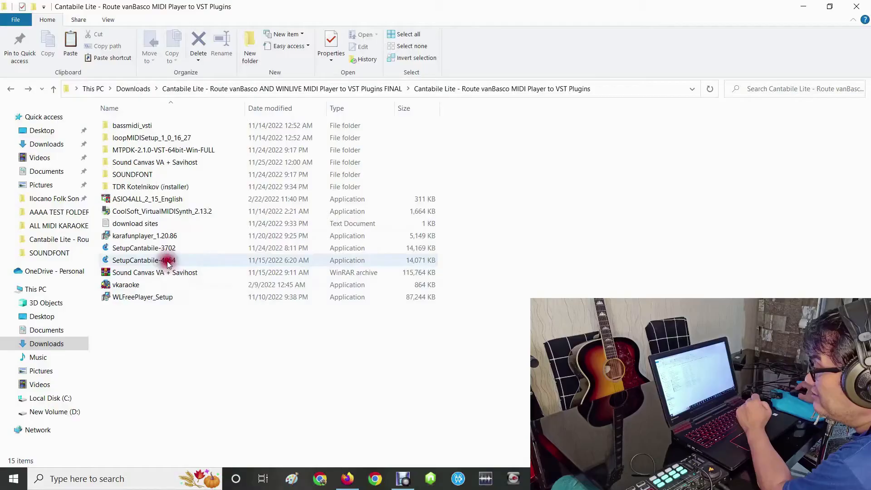
# - Install Cantabile 3 with SetupCantabile-3702 and choose to run the x64 (64-bit) version
pyautogui.moveTo(164, 253)
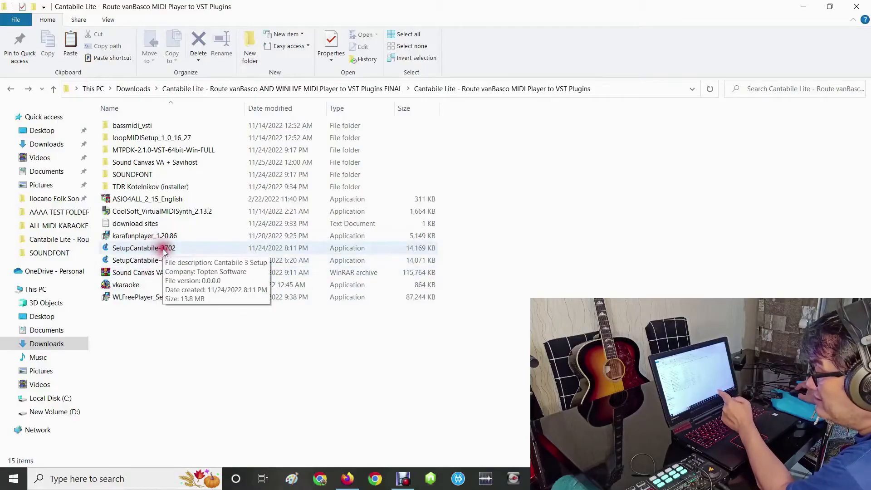
pyautogui.click(164, 261)
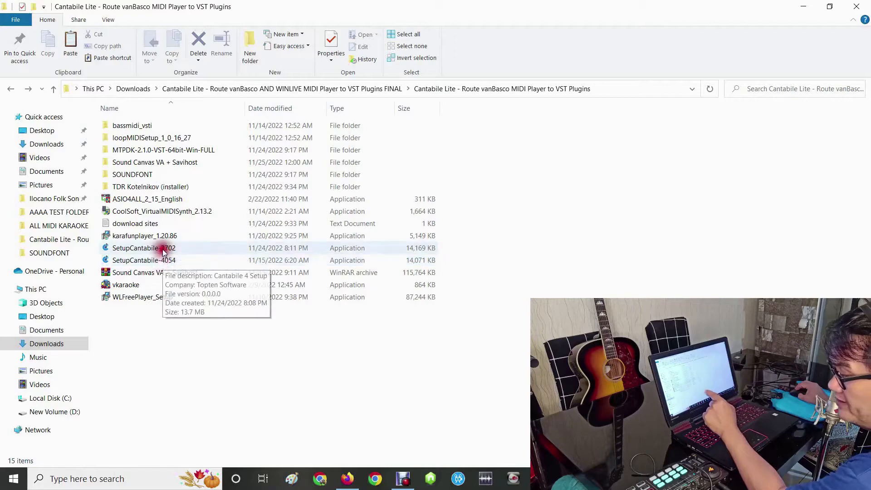
pyautogui.click(164, 249)
pyautogui.doubleClick(261, 248)
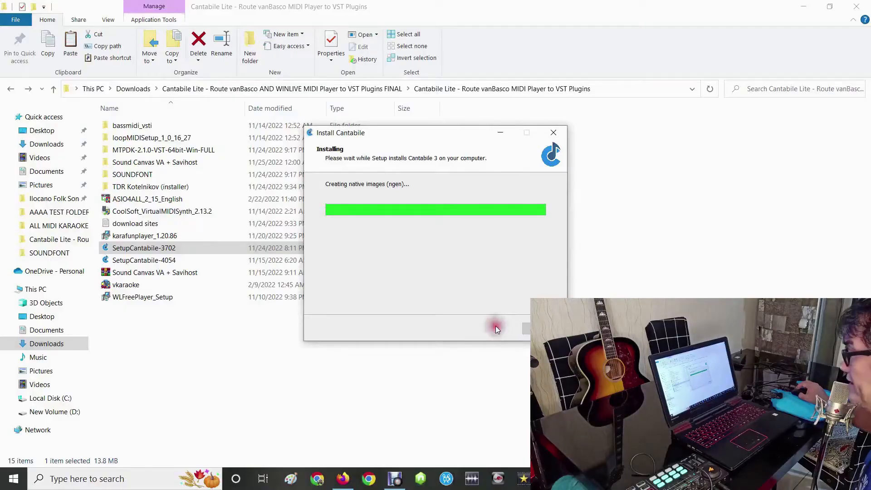
pyautogui.click(492, 327)
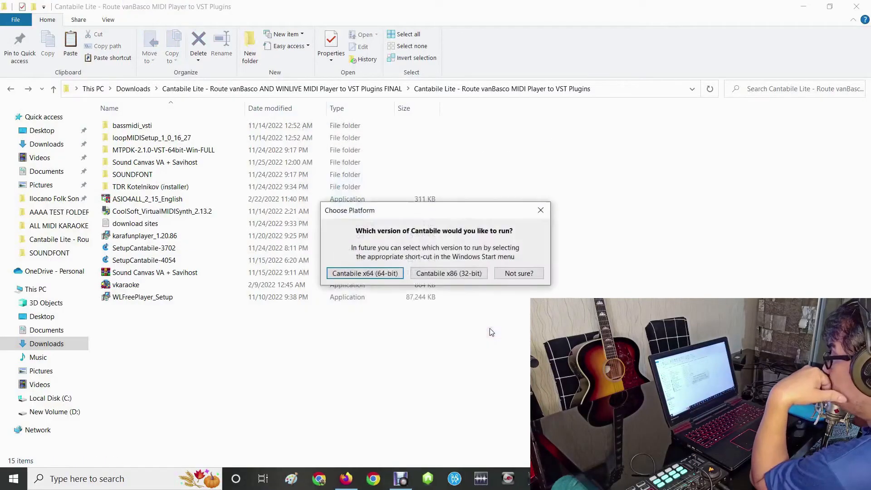
pyautogui.click(371, 274)
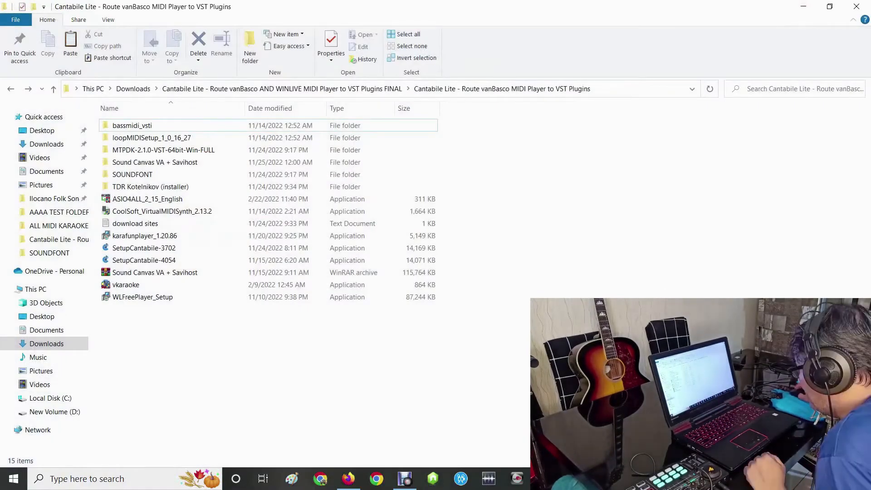
# - Create two loopback MIDI ports in loopMIDI named WINLIVE PLAYER and VANBASCO PLAYER, and close its window
pyautogui.click(751, 478)
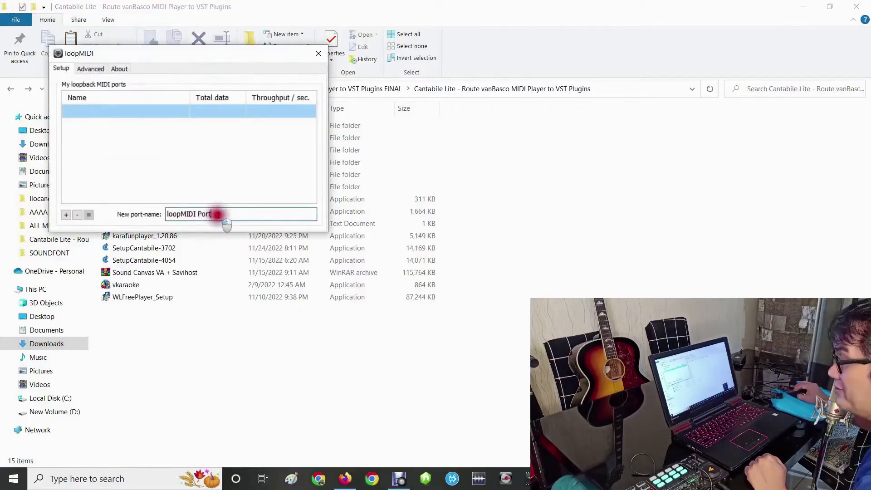
pyautogui.moveTo(218, 214); pyautogui.dragTo(121, 211)
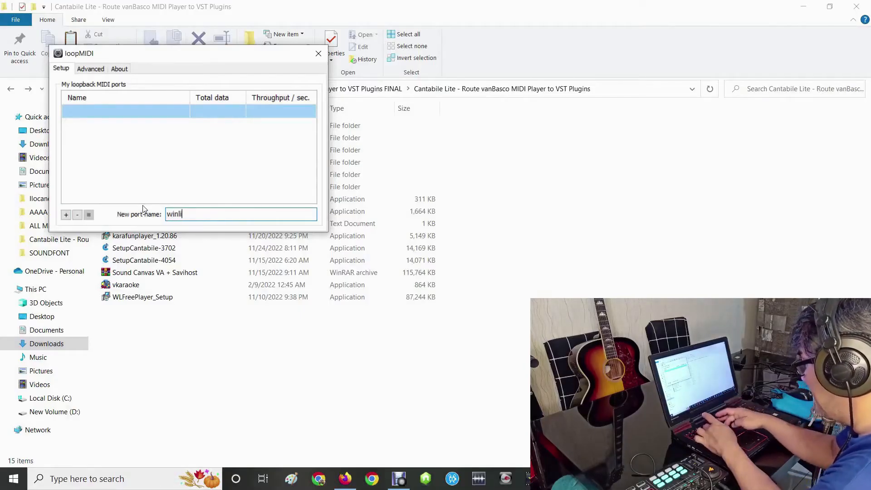
pyautogui.write('WINLIVE PLAYER')
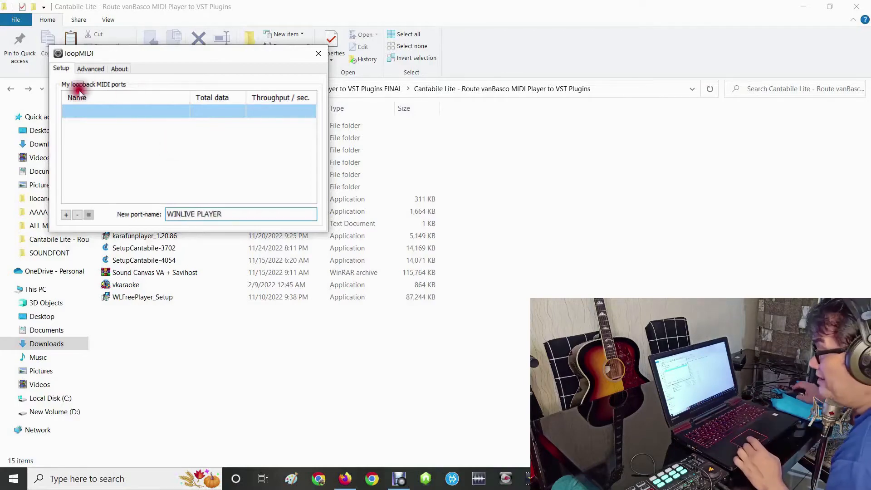
pyautogui.click(65, 215)
pyautogui.moveTo(224, 219); pyautogui.dragTo(89, 205)
pyautogui.write('VANBASCO PLAYER')
pyautogui.click(66, 215)
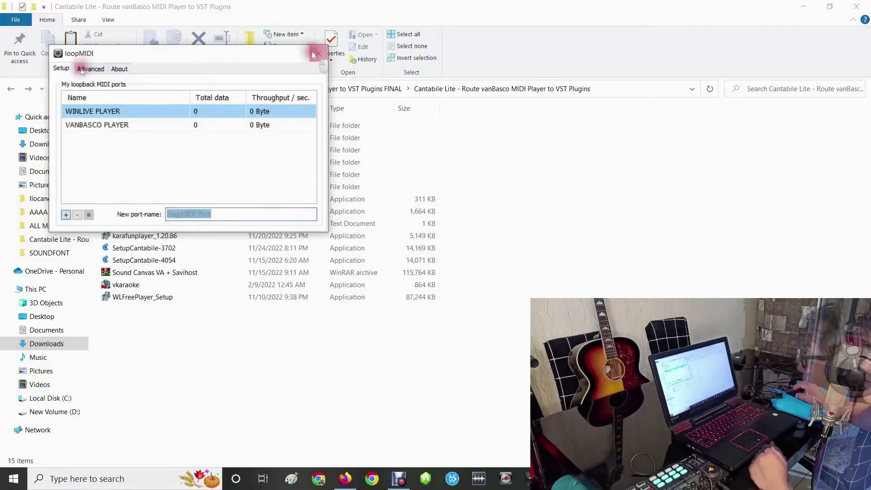
pyautogui.click(318, 53)
# - Switch to Cantabile Lite and review the audio driver and audio port assignments in its options
pyautogui.click(573, 478)
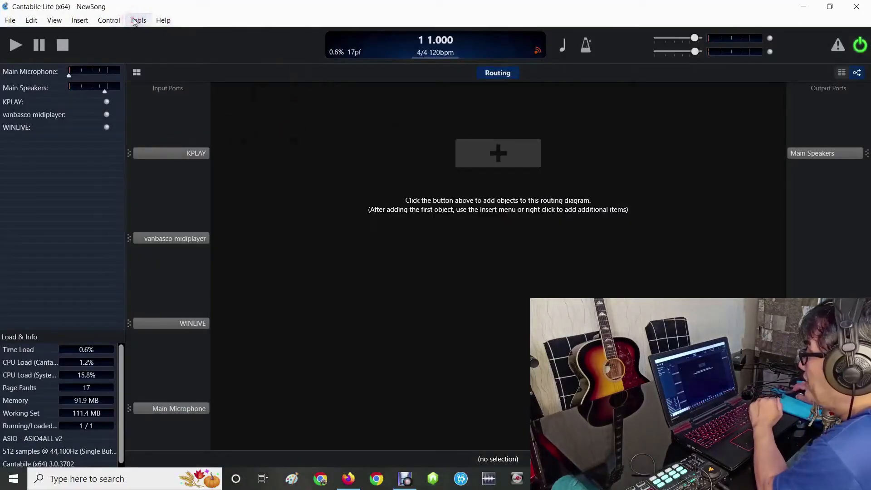
pyautogui.click(135, 21)
pyautogui.click(150, 135)
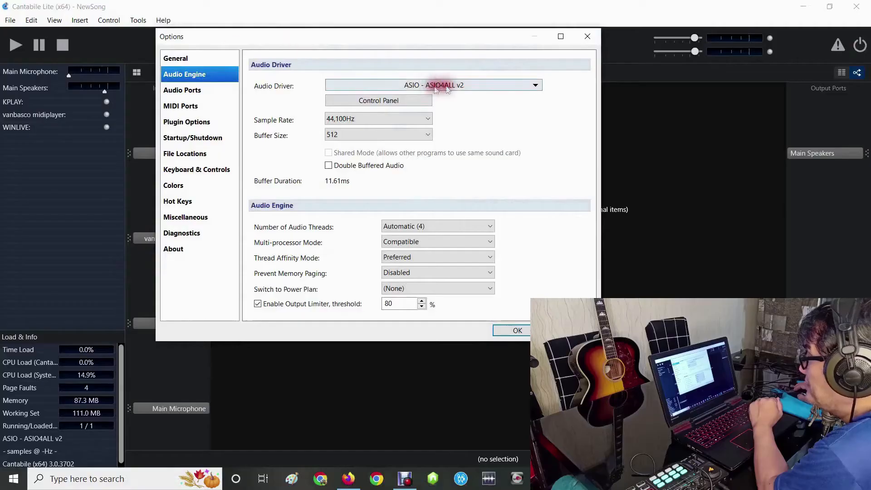
pyautogui.click(183, 89)
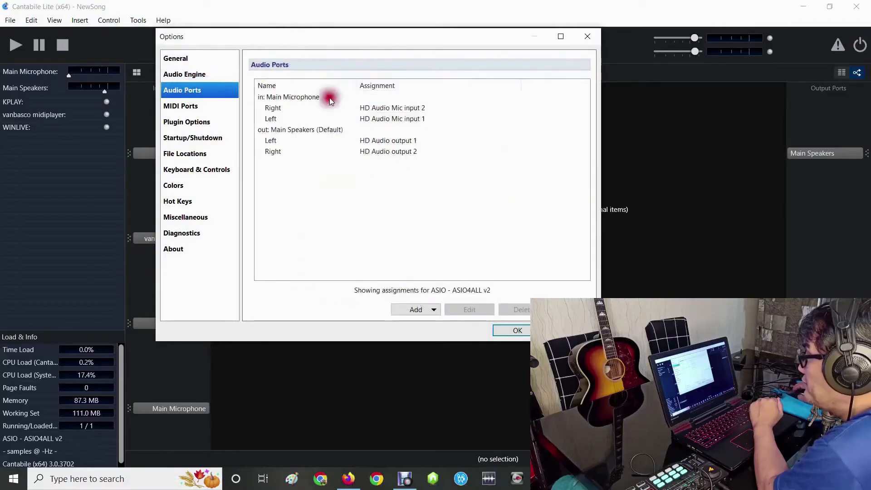
# - Delete the old KPLAY, vanbasco midiplayer and WINLIVE input ports from Cantabile's MIDI ports
pyautogui.click(202, 106)
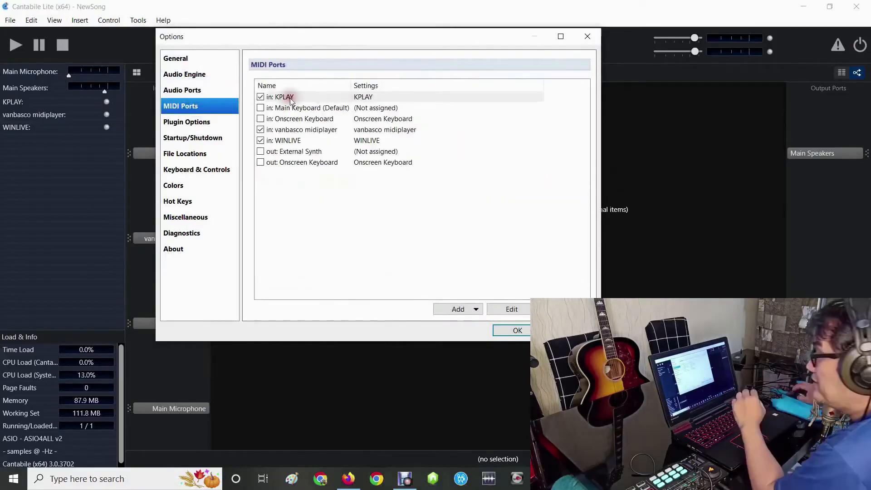
pyautogui.click(291, 97)
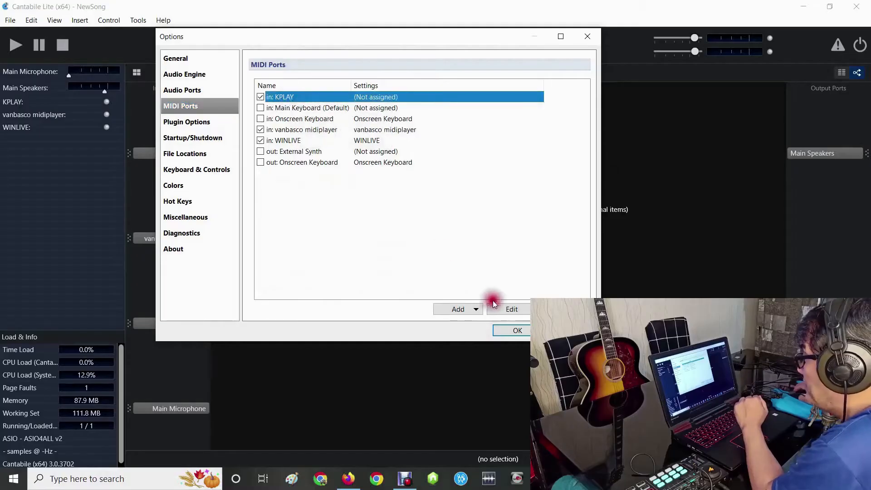
pyautogui.click(565, 309)
pyautogui.click(565, 309)
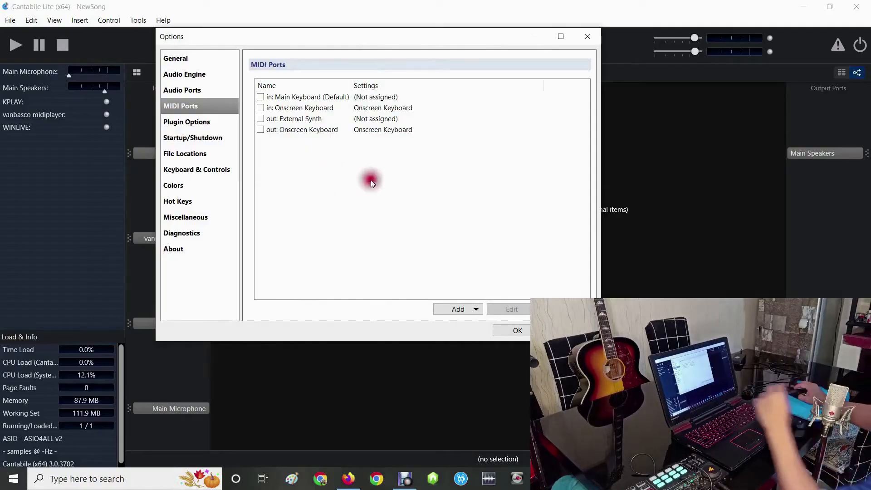
# - Add a MIDI input port named VANBASCO PLAYER and assign it to the VANBASCO PLAYER loopback port
pyautogui.click(452, 311)
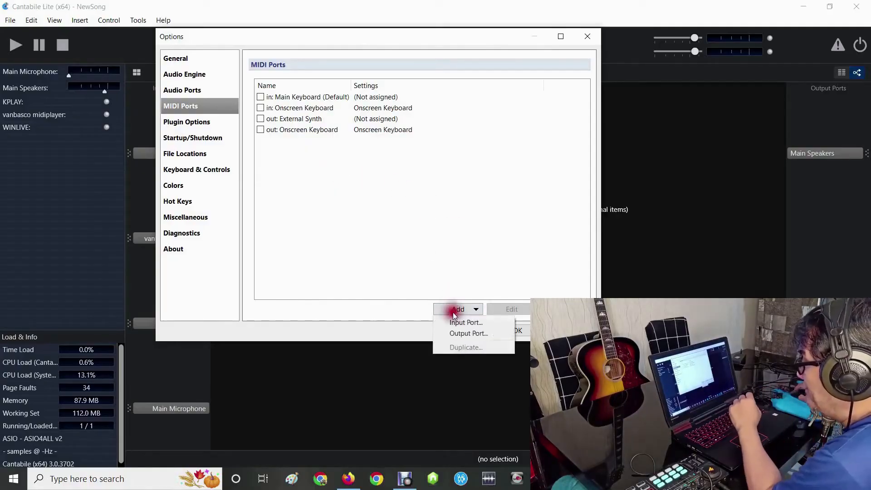
pyautogui.click(455, 320)
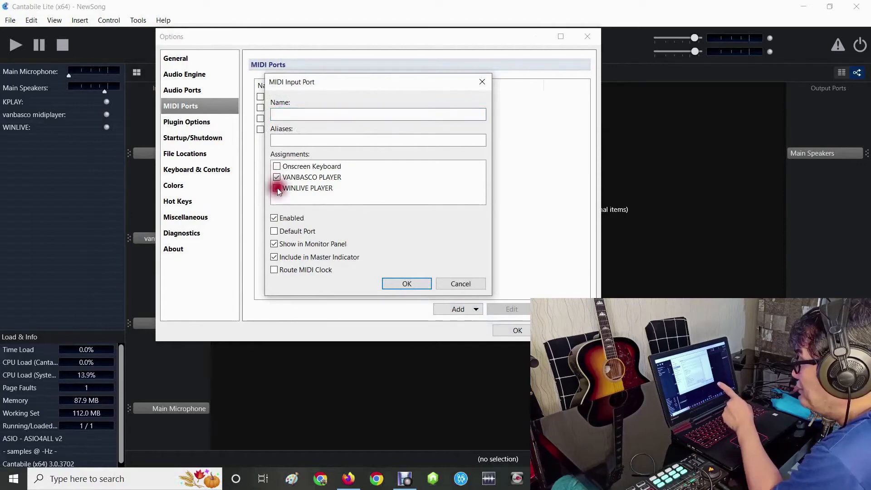
pyautogui.click(324, 109)
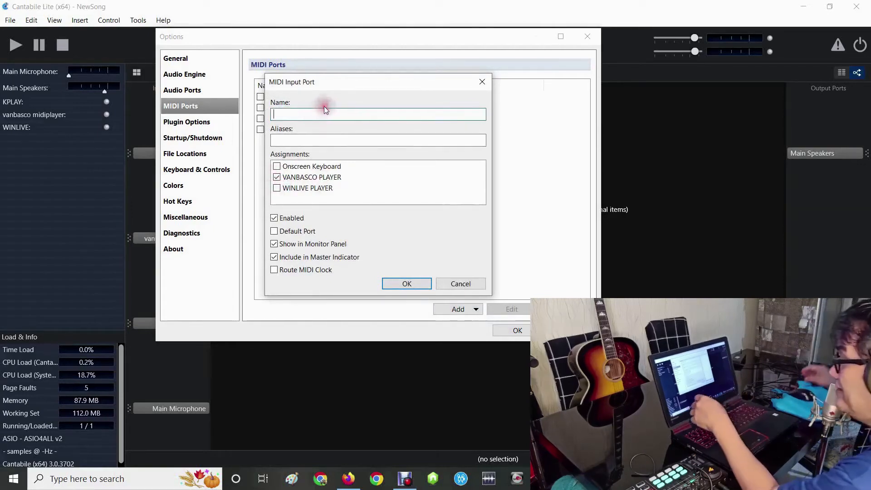
pyautogui.write('VANBASCO PLAYER')
pyautogui.click(405, 283)
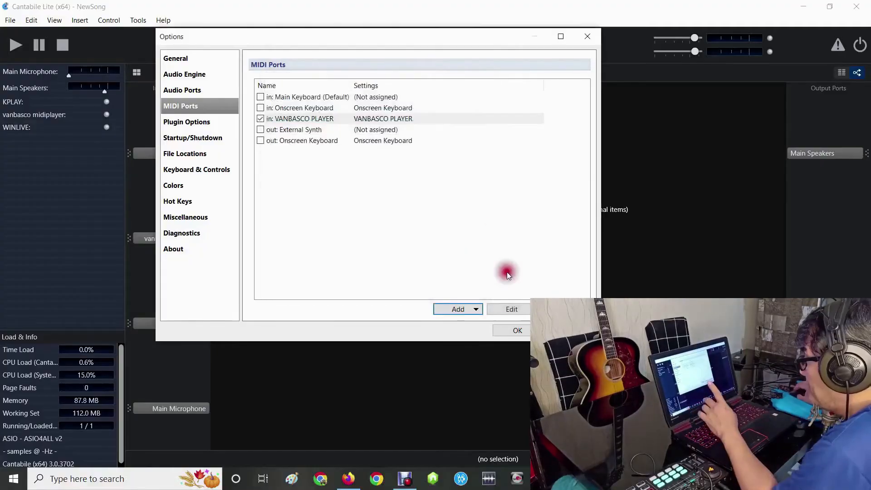
# - Add a MIDI input port named WINLIVE PLAYER, assign it to the WINLIVE PLAYER loopback port, and apply the options
pyautogui.click(467, 309)
pyautogui.click(461, 323)
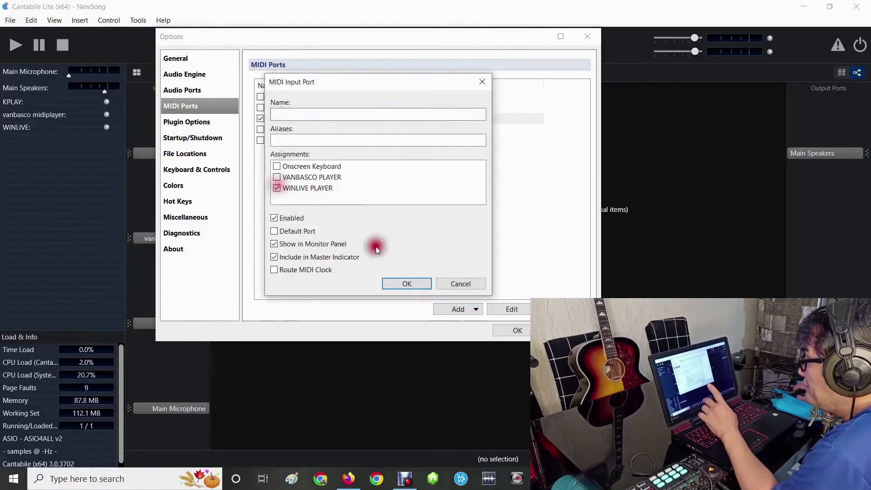
pyautogui.click(313, 114)
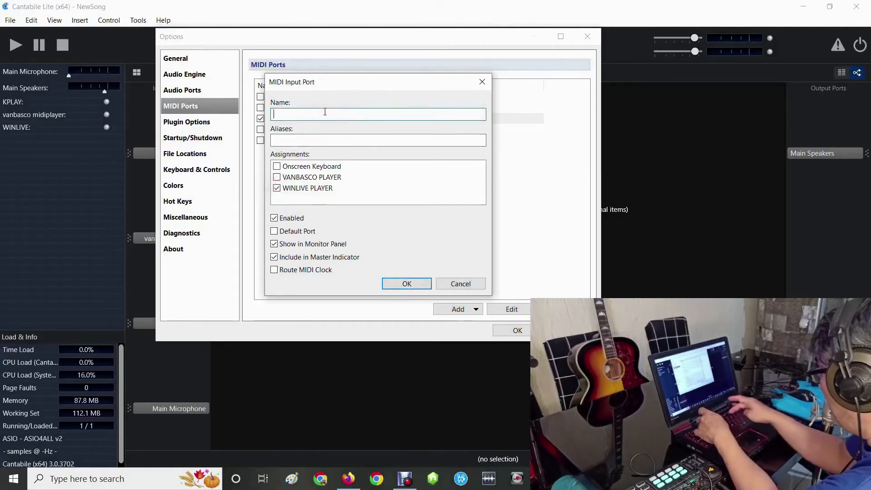
pyautogui.write('WINLIVE')
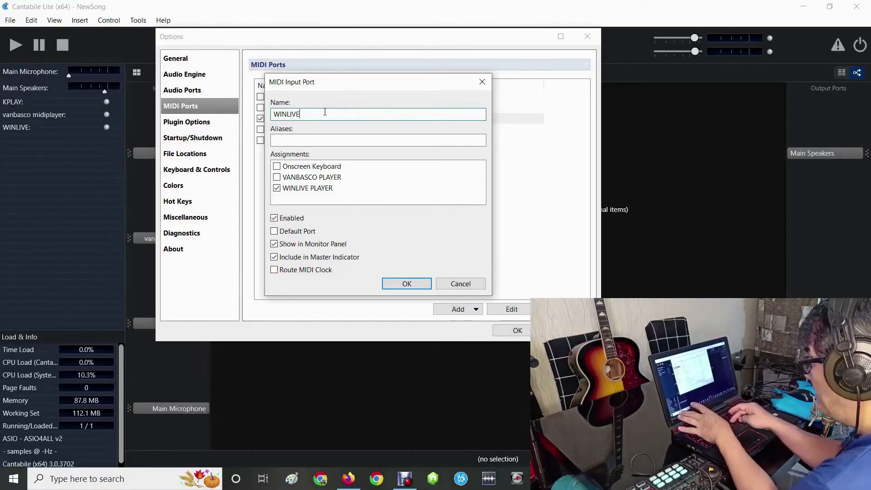
pyautogui.click(408, 283)
pyautogui.click(519, 329)
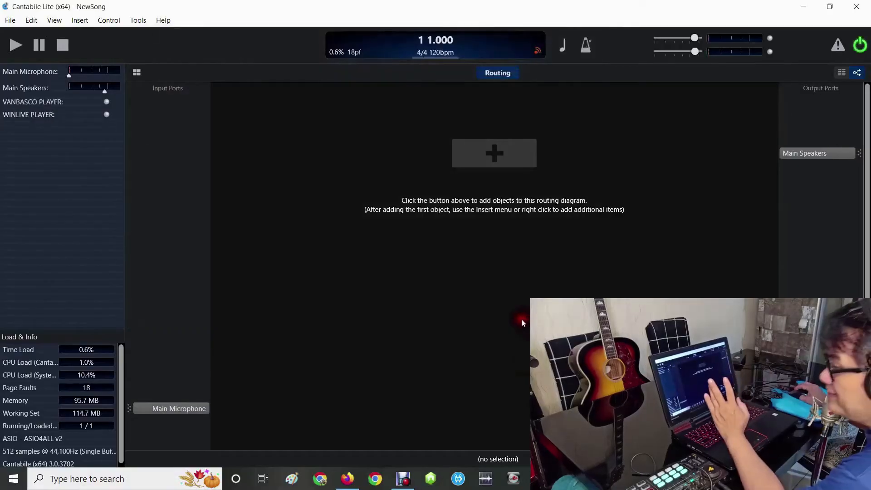
# - Switch to File Explorer and create a new folder named VSTPLUGINS on Local Disk (C:)
pyautogui.click(569, 479)
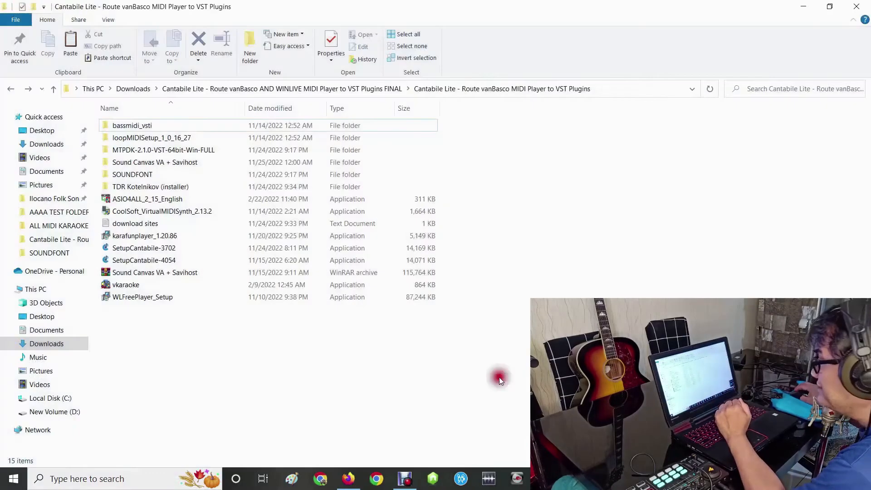
pyautogui.click(28, 90)
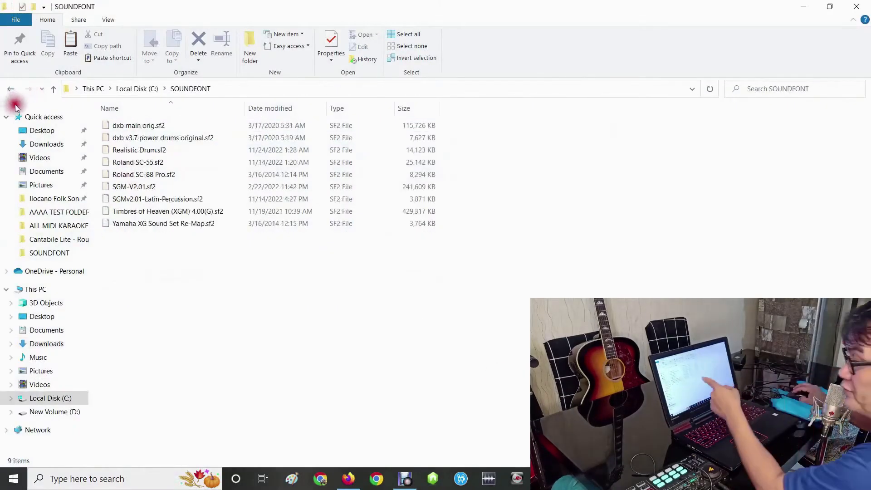
pyautogui.click(11, 89)
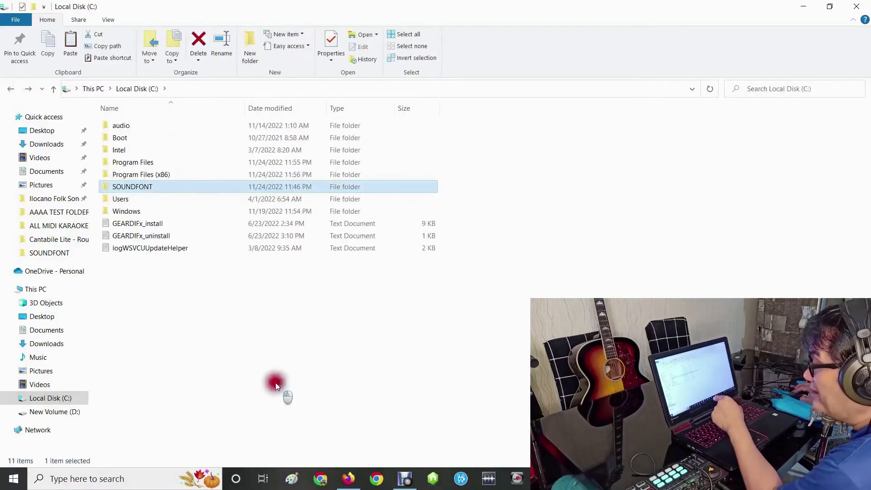
pyautogui.click(250, 45)
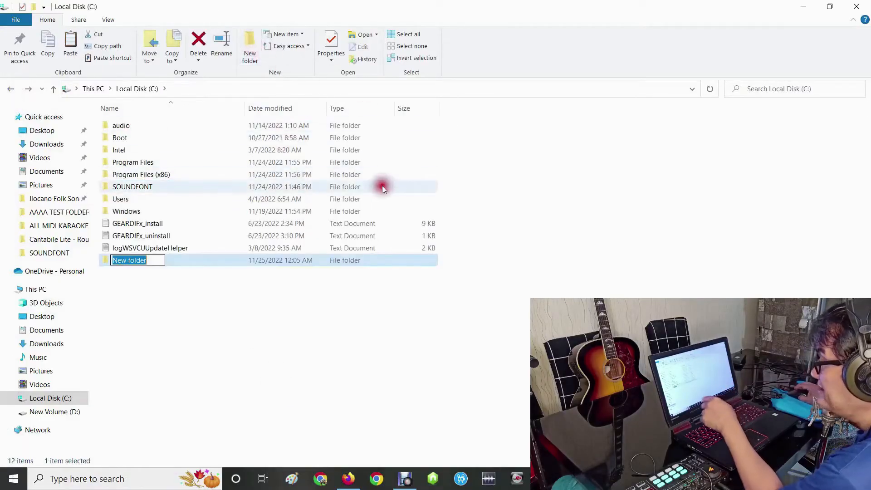
pyautogui.write('VSTPLUGINS')
pyautogui.click(337, 323)
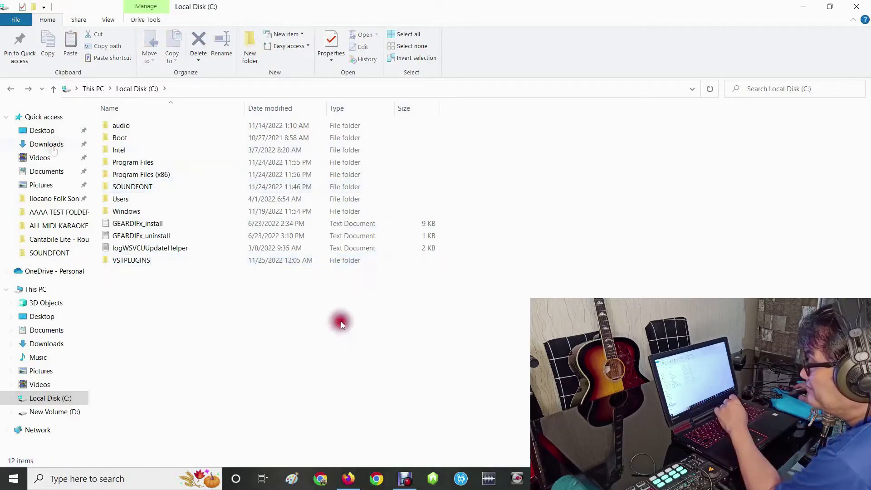
# - Copy the BassMidiVsti_x64 folder from the downloaded bassmidi_vsti folder into C:\VSTPLUGINS
pyautogui.click(47, 144)
pyautogui.click(254, 189)
pyautogui.doubleClick(254, 190)
pyautogui.doubleClick(142, 129)
pyautogui.click(140, 131)
pyautogui.doubleClick(140, 131)
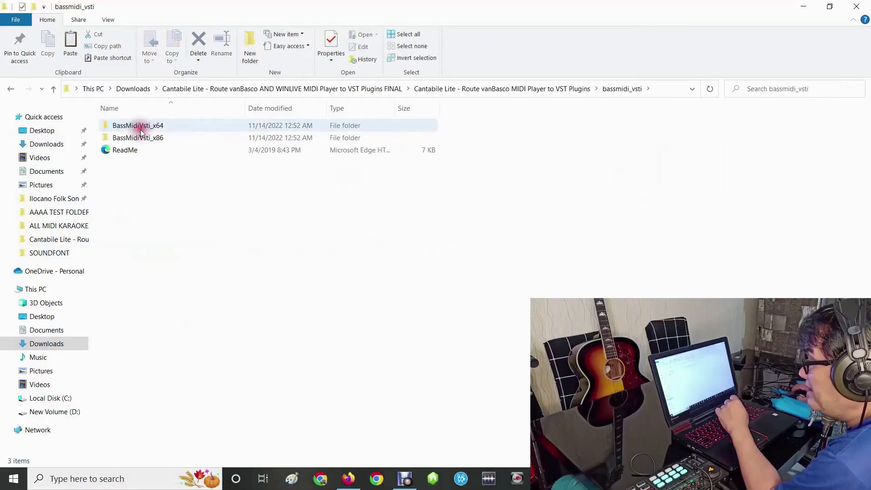
pyautogui.rightClick(129, 131)
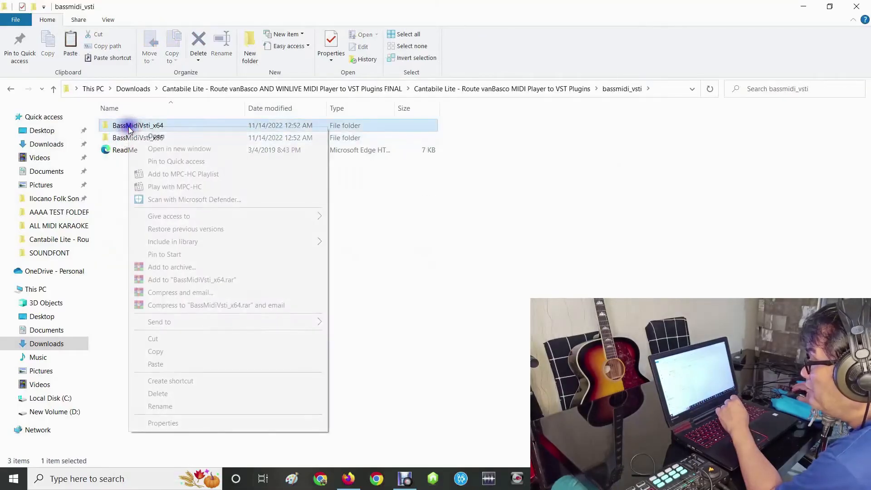
pyautogui.click(170, 352)
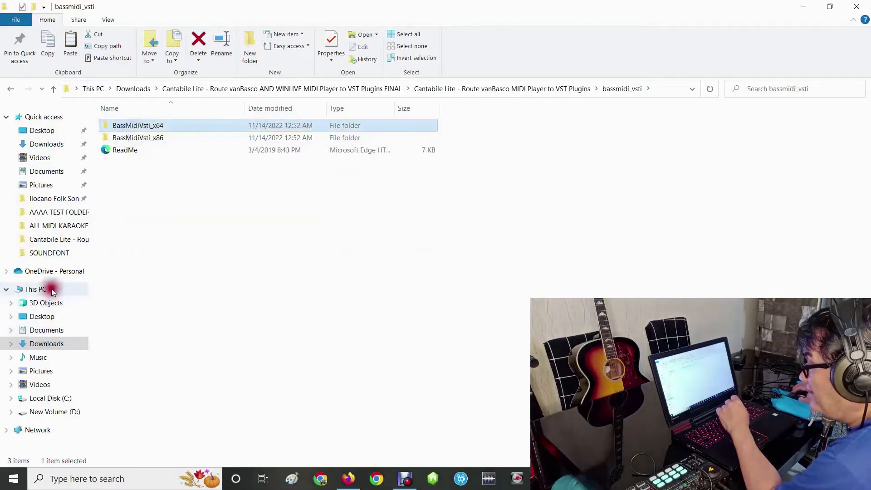
pyautogui.click(51, 289)
pyautogui.doubleClick(154, 211)
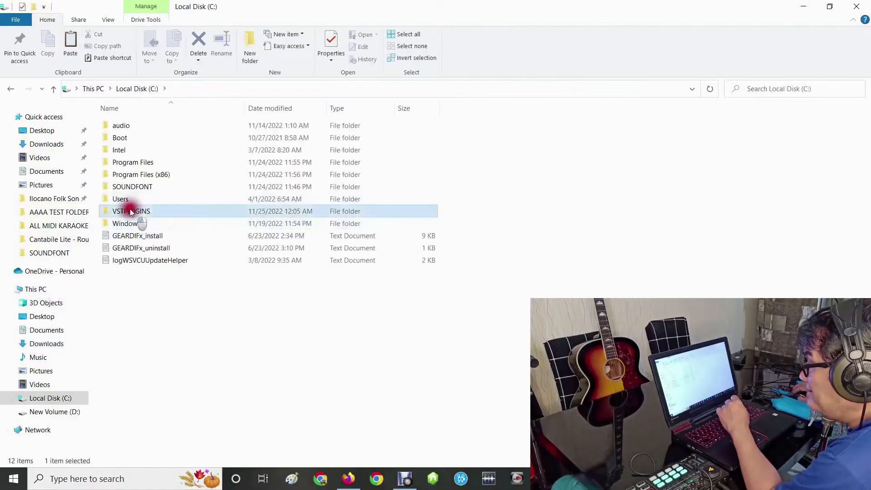
pyautogui.rightClick(156, 187)
pyautogui.click(196, 275)
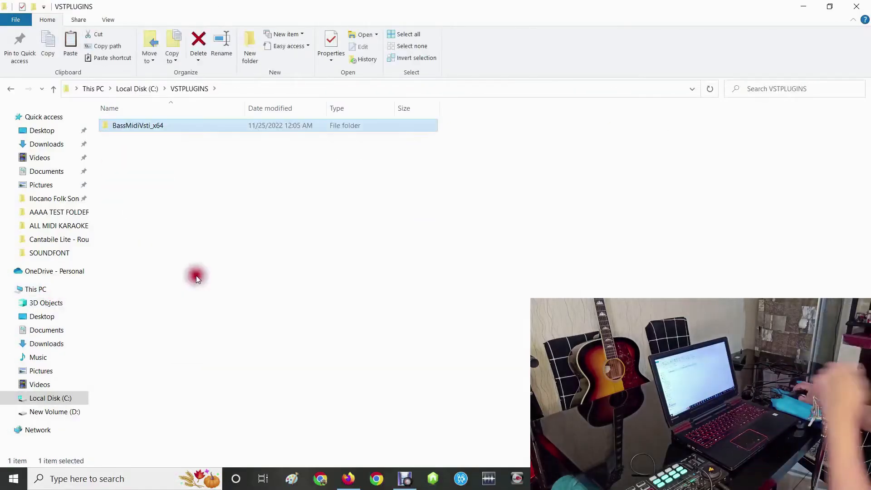
# - Copy the MTPDK-2.1.0-VST-64bit-Win-FULL folder from the downloaded Cantabile package into C:\VSTPLUGINS
pyautogui.click(23, 92)
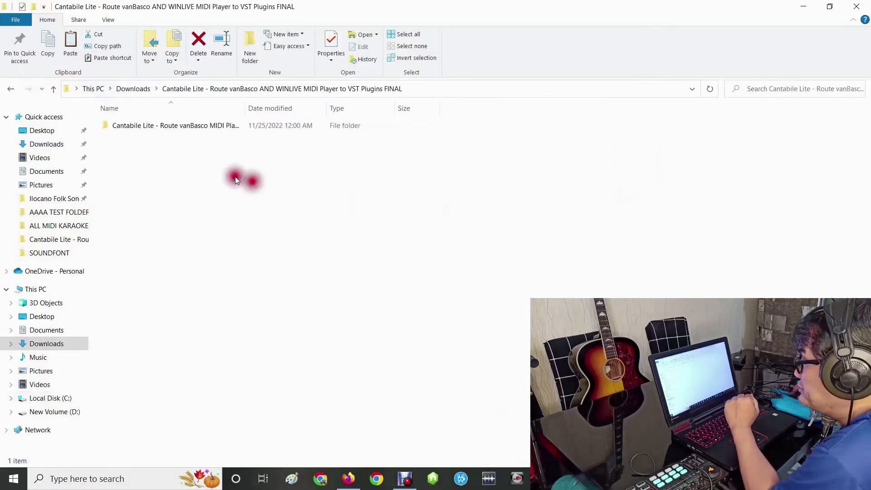
pyautogui.doubleClick(156, 125)
pyautogui.doubleClick(153, 150)
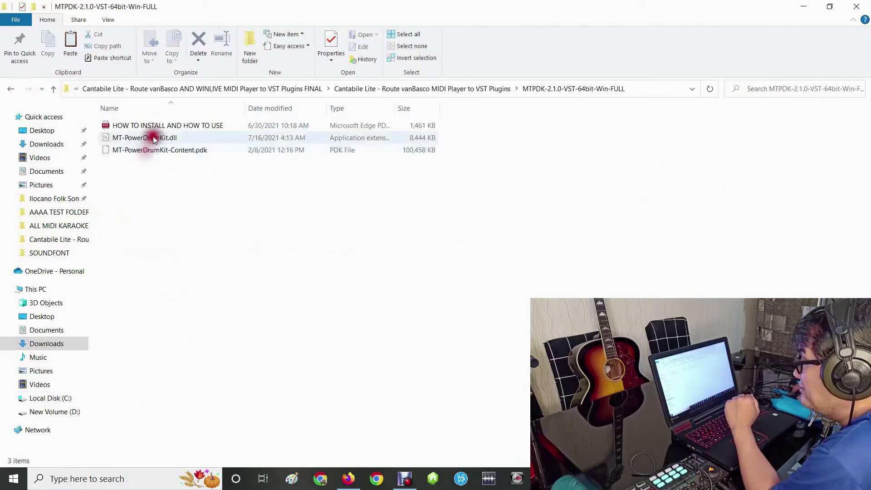
pyautogui.click(10, 93)
pyautogui.rightClick(129, 150)
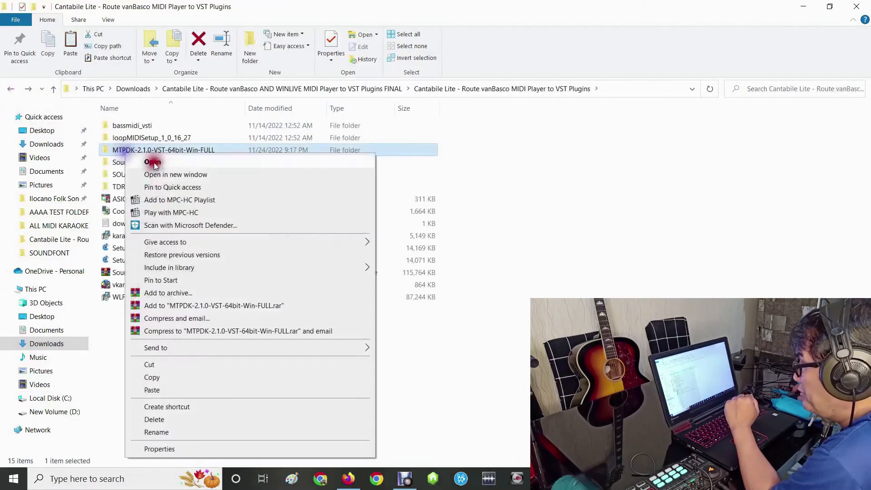
pyautogui.click(163, 380)
pyautogui.click(35, 289)
pyautogui.click(171, 223)
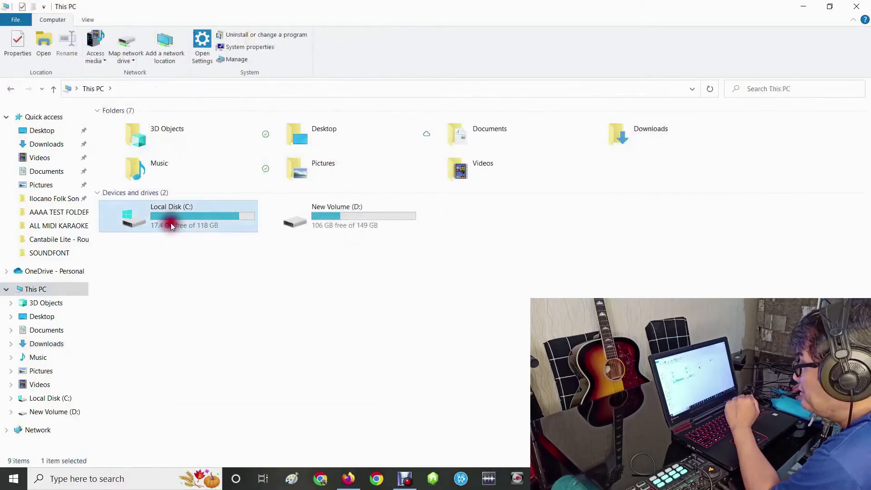
pyautogui.doubleClick(171, 222)
pyautogui.click(129, 211)
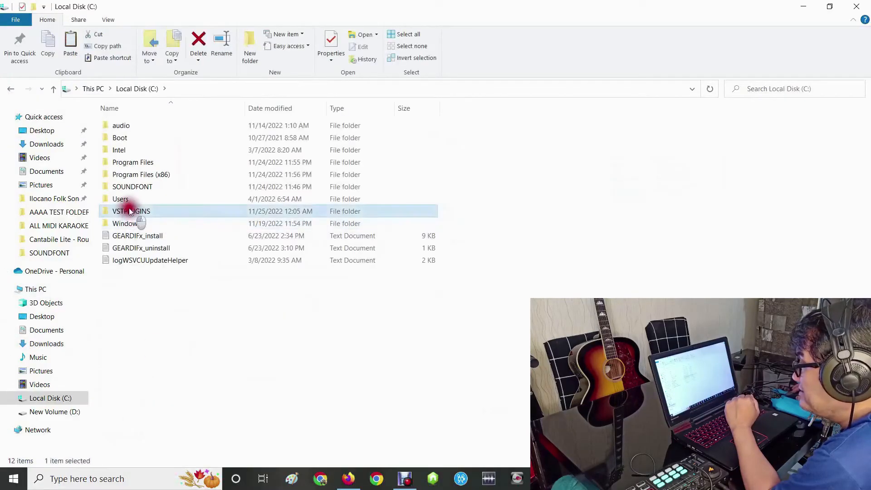
pyautogui.doubleClick(130, 211)
pyautogui.rightClick(129, 208)
pyautogui.click(162, 289)
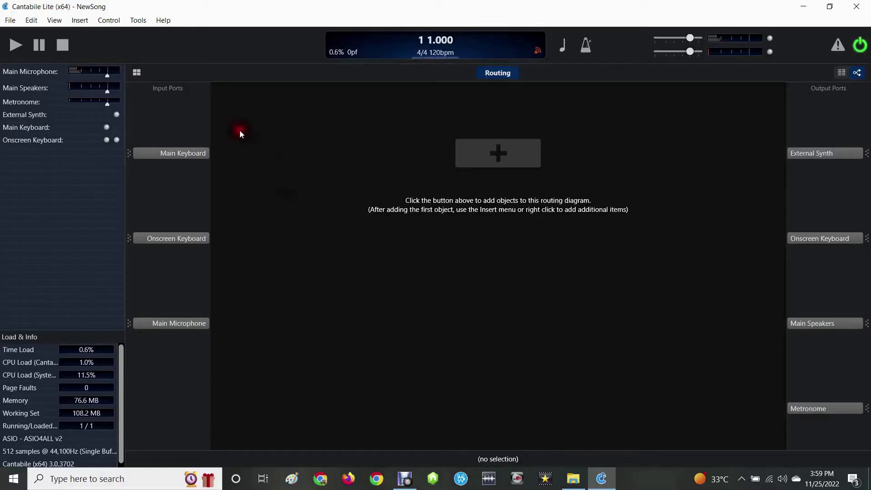
# - Review the audio driver and the audio port assignments in Cantabile Lite's options
pyautogui.click(138, 21)
pyautogui.click(155, 134)
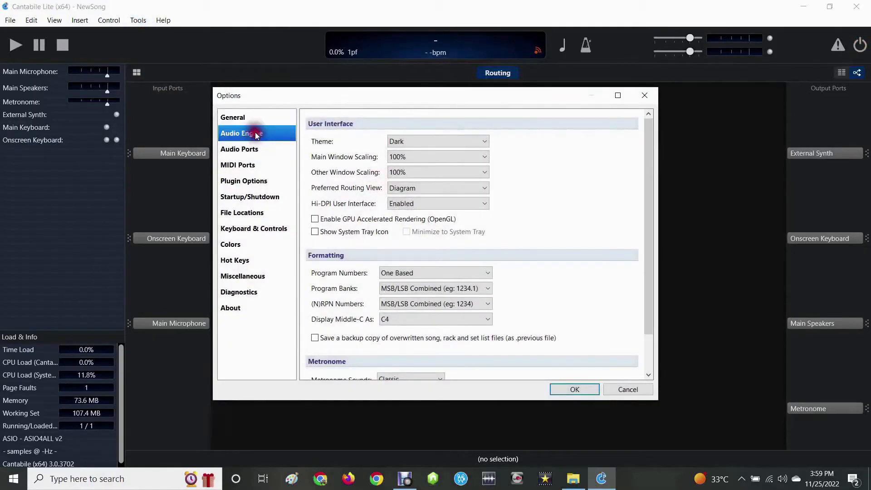
pyautogui.click(250, 133)
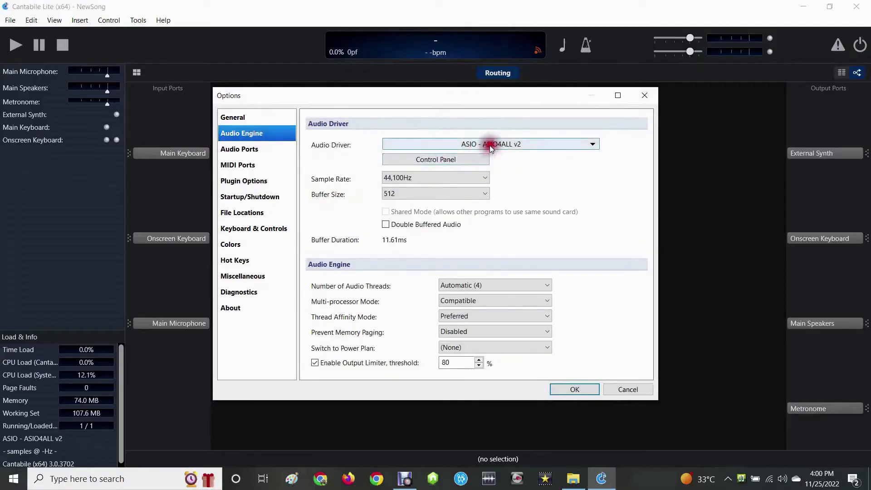
pyautogui.click(243, 149)
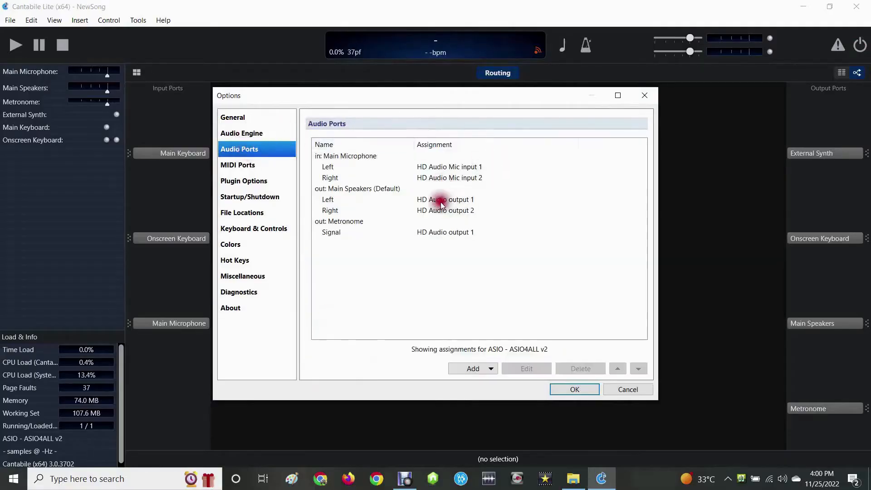
# - Add a MIDI input port named VANBASCO PLAYER and assign it to the VANBASCO PLAYER loopback port
pyautogui.click(245, 165)
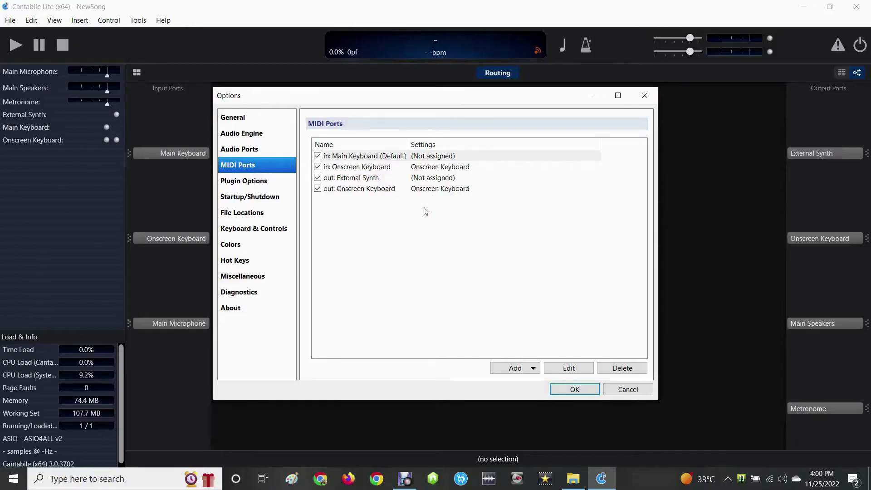
pyautogui.click(512, 367)
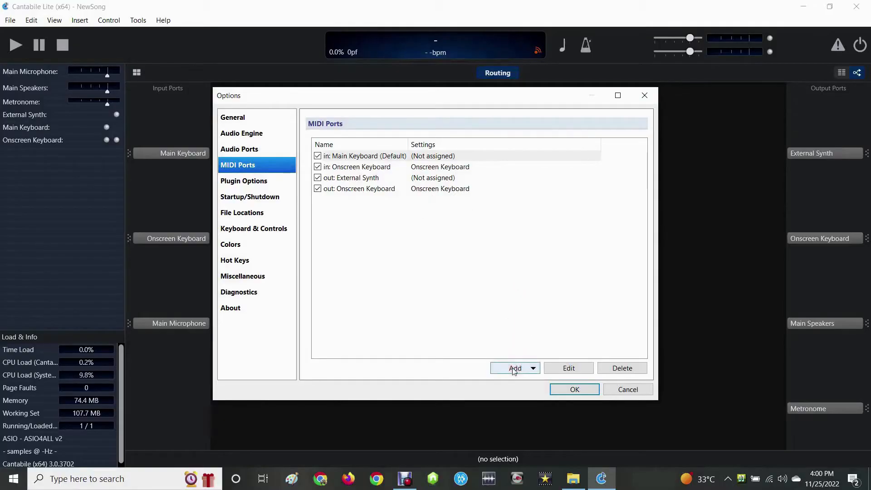
pyautogui.click(514, 370)
pyautogui.click(510, 379)
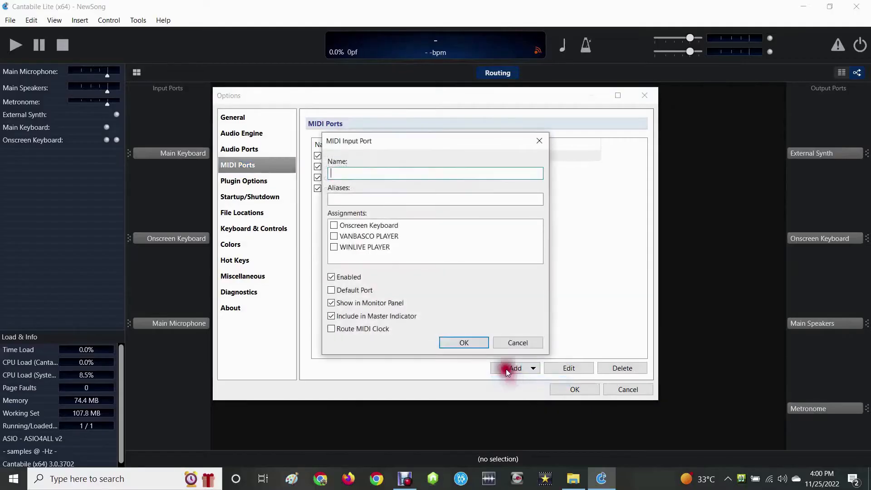
pyautogui.click(334, 236)
pyautogui.click(386, 169)
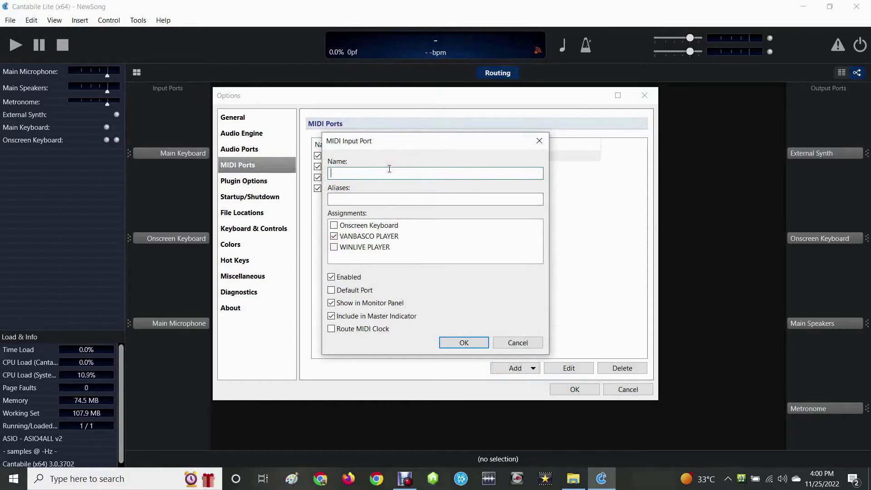
pyautogui.write('VANBASCO PLA')
pyautogui.click(455, 342)
# - Add a MIDI input port named WINLIVE PLAYER and assign it to the WINLIVE PLAYER loopback port
pyautogui.click(494, 366)
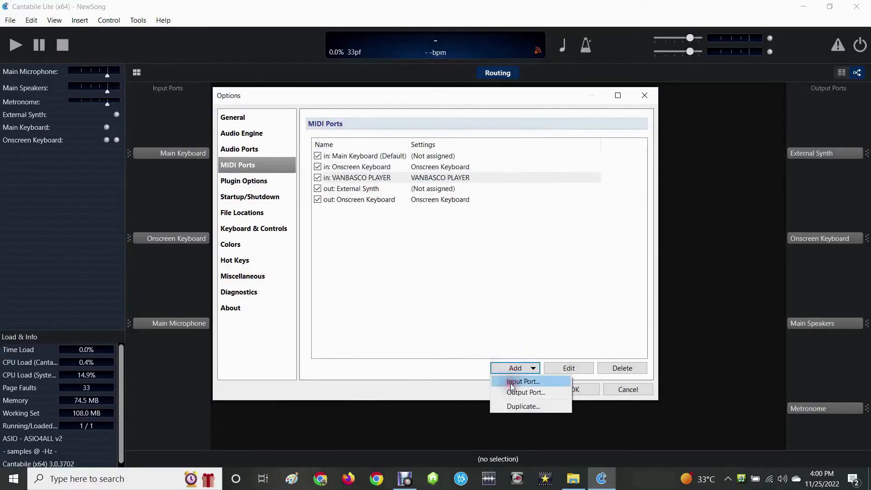
pyautogui.click(511, 382)
pyautogui.click(333, 246)
pyautogui.click(355, 191)
pyautogui.click(356, 172)
pyautogui.write('WINLIVE PLAYER')
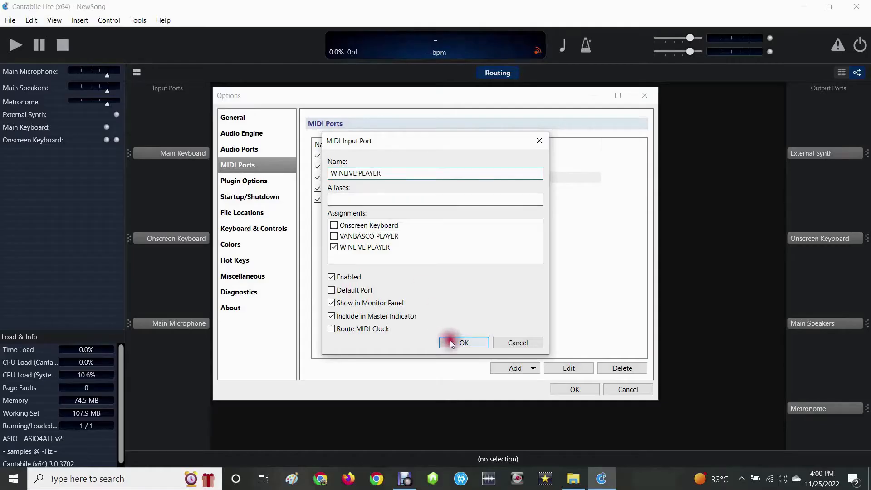
pyautogui.click(450, 341)
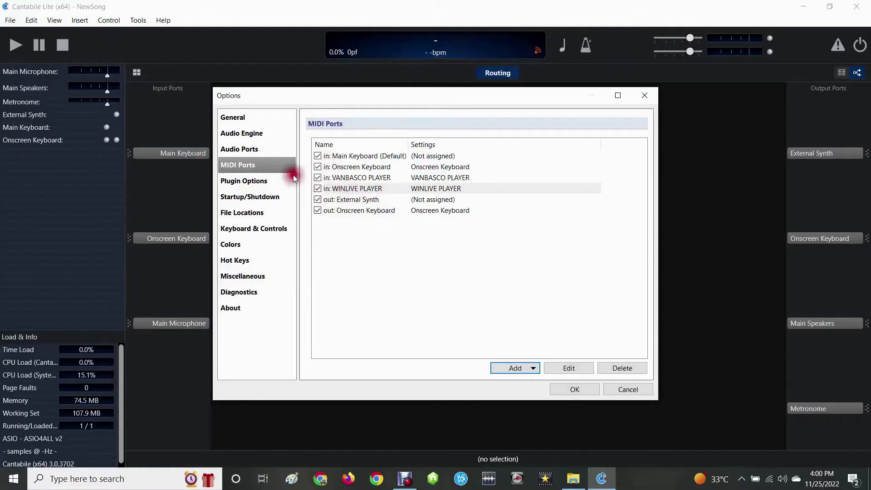
# - Add the VSTPLUGINS folder on Local Disk (C:) to the VST plugin folders in the plugin options
pyautogui.click(253, 180)
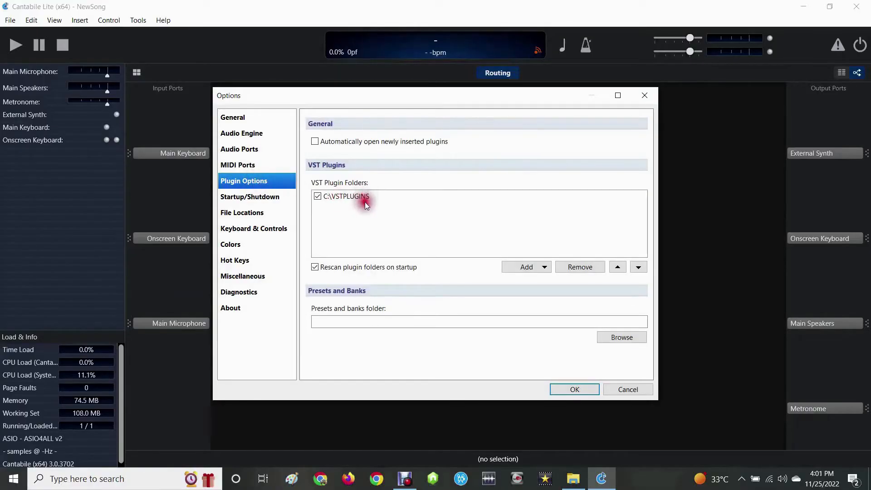
pyautogui.click(517, 265)
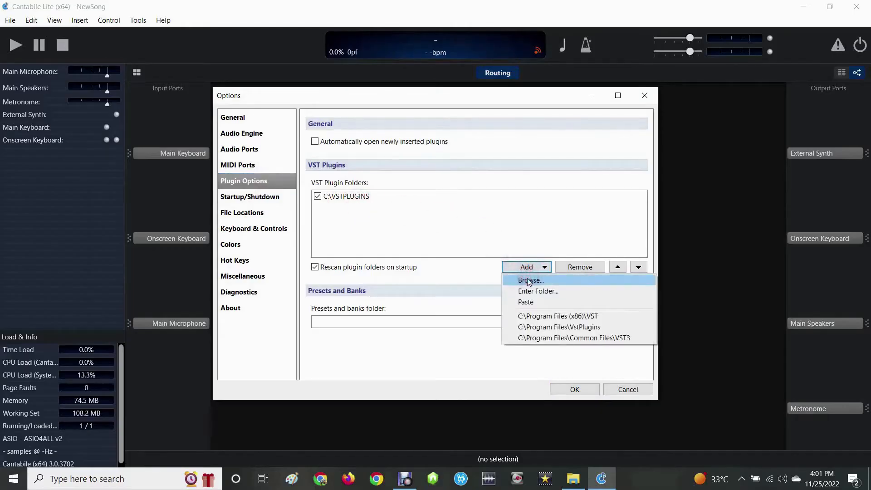
pyautogui.click(529, 281)
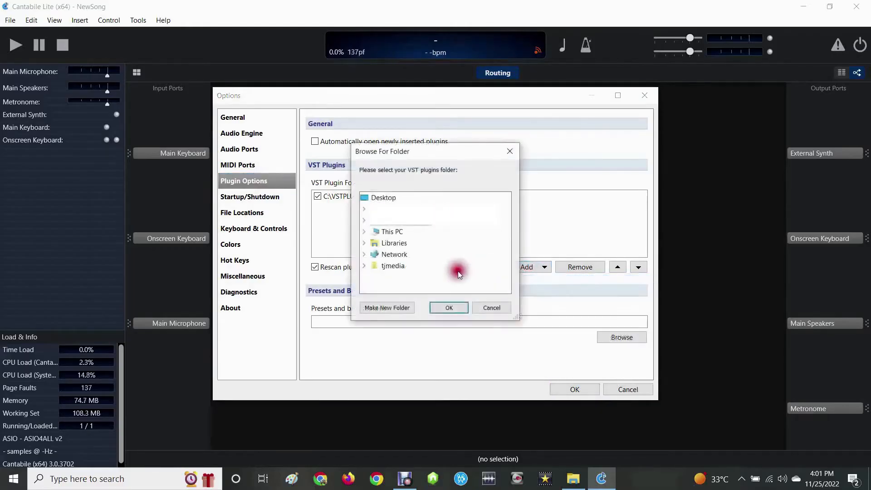
pyautogui.click(397, 234)
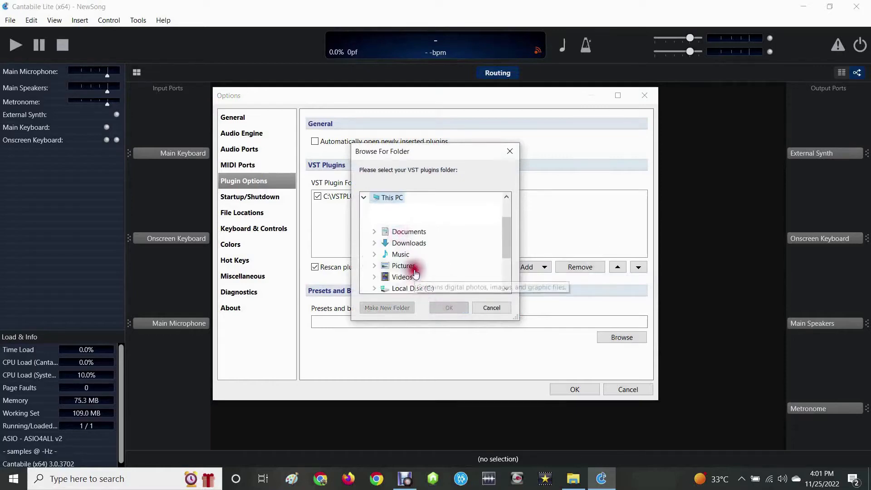
pyautogui.click(411, 286)
pyautogui.click(431, 288)
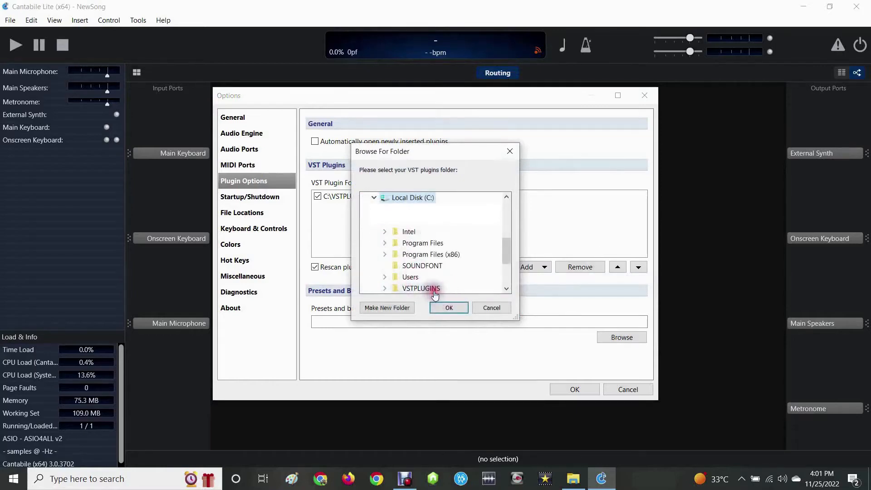
pyautogui.click(446, 309)
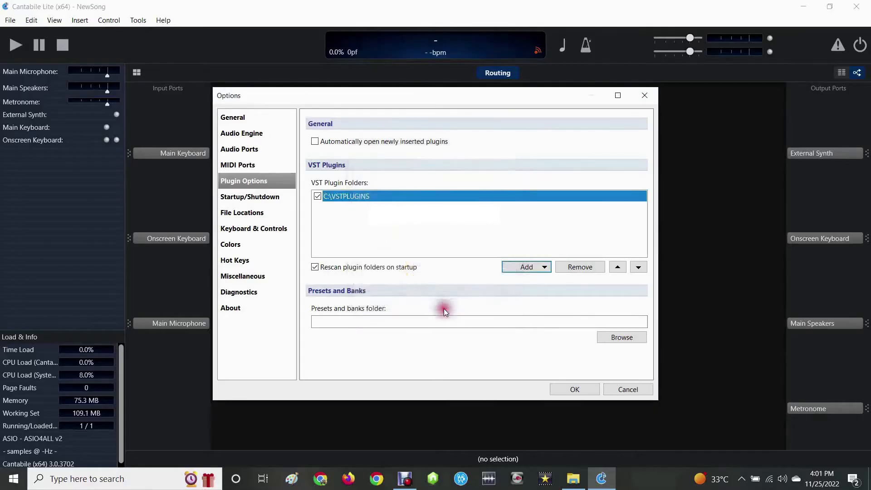
# - Add the Program Files folders Roland\Sound Canvas VA and Tokyo Dawn Labs\TDR Kotelnikov to the VST plugin folders and restart to apply the settings
pyautogui.click(543, 267)
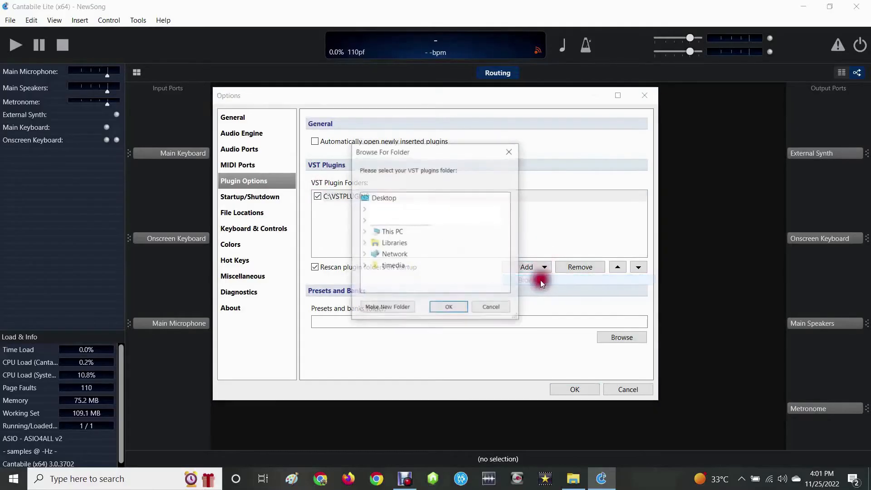
pyautogui.doubleClick(390, 232)
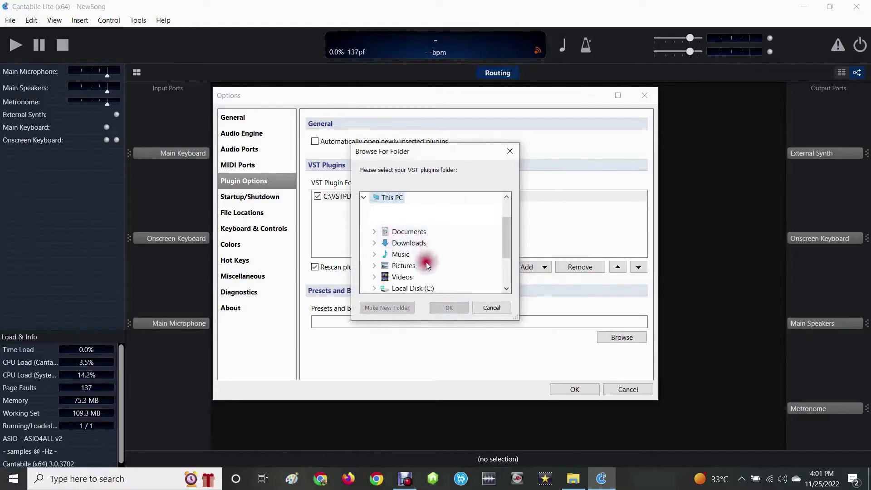
pyautogui.scroll(-1, 422, 261)
pyautogui.doubleClick(408, 254)
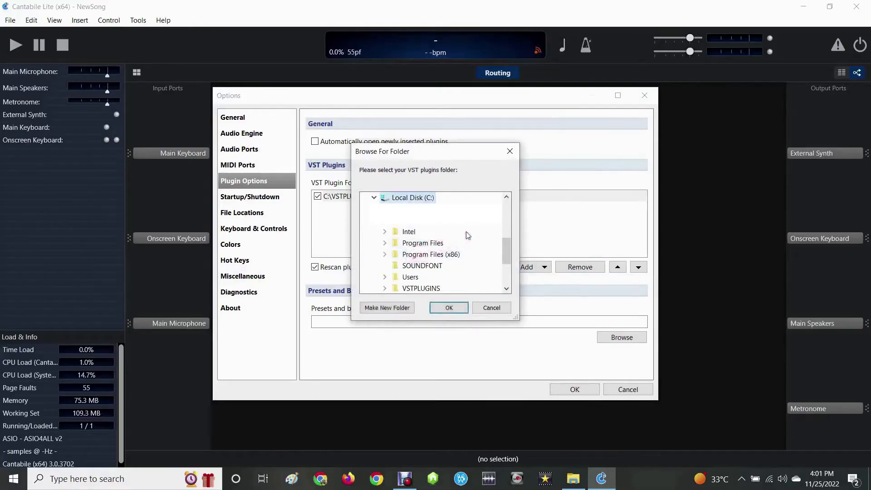
pyautogui.doubleClick(422, 243)
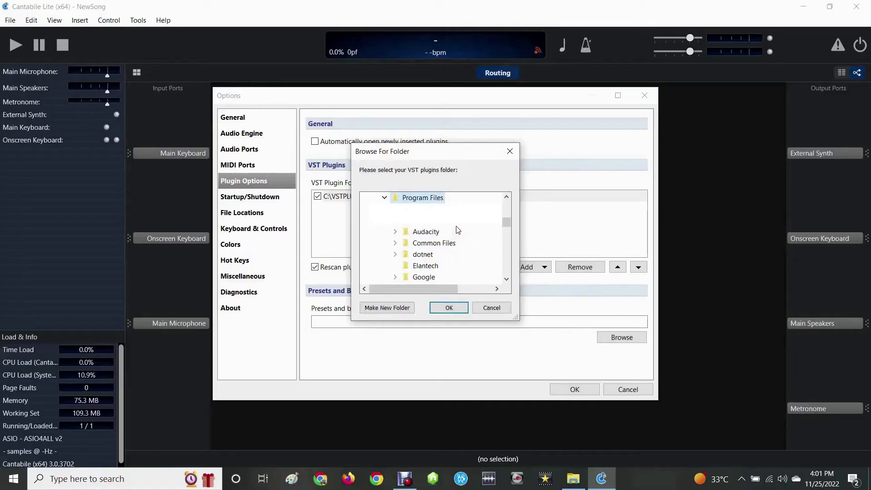
pyautogui.scroll(-6, 457, 230)
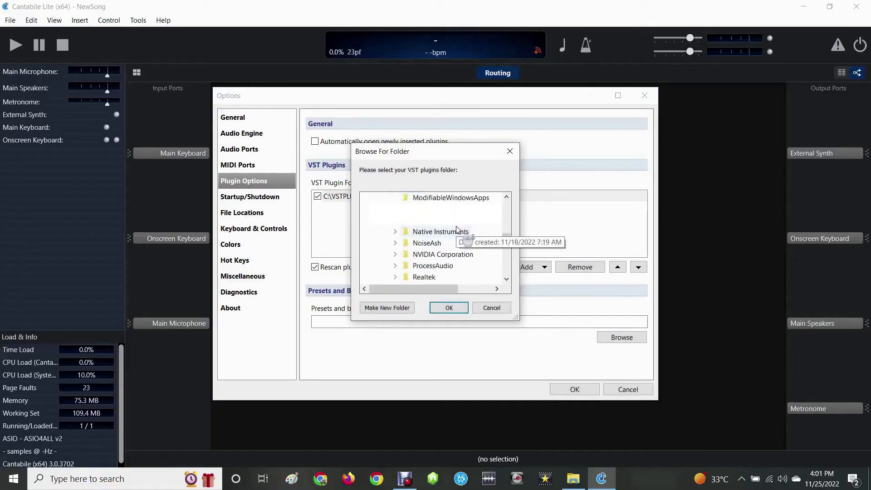
pyautogui.scroll(-1, 457, 231)
pyautogui.click(430, 266)
pyautogui.scroll(-1, 452, 254)
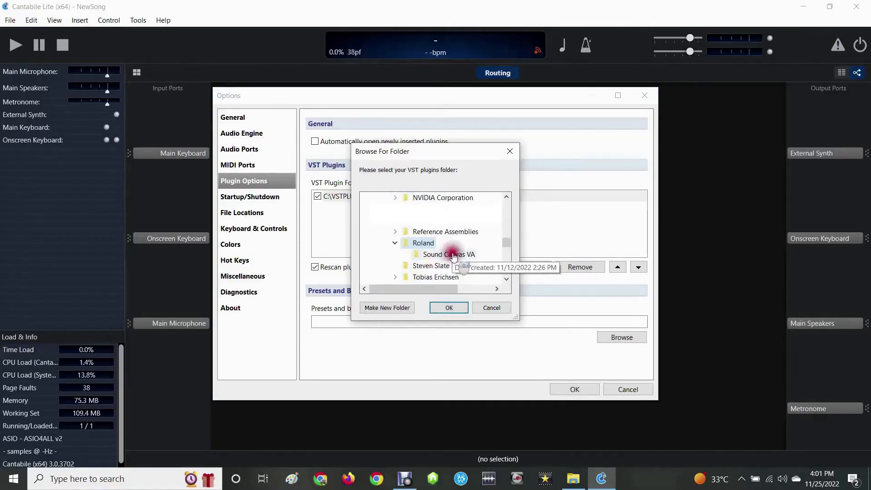
pyautogui.click(466, 257)
pyautogui.click(451, 306)
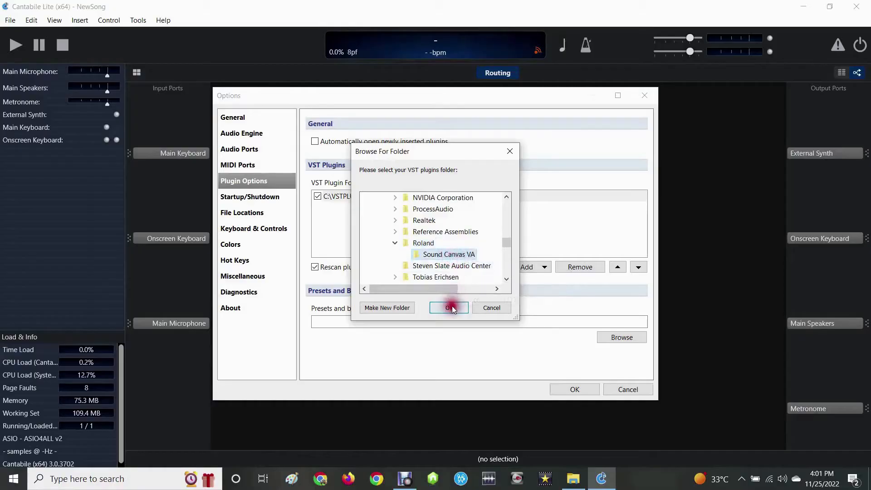
pyautogui.click(450, 308)
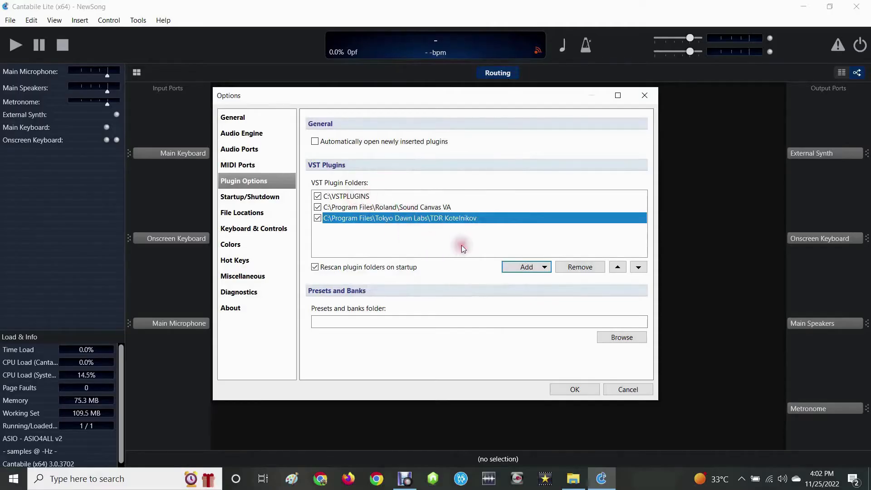
pyautogui.click(571, 388)
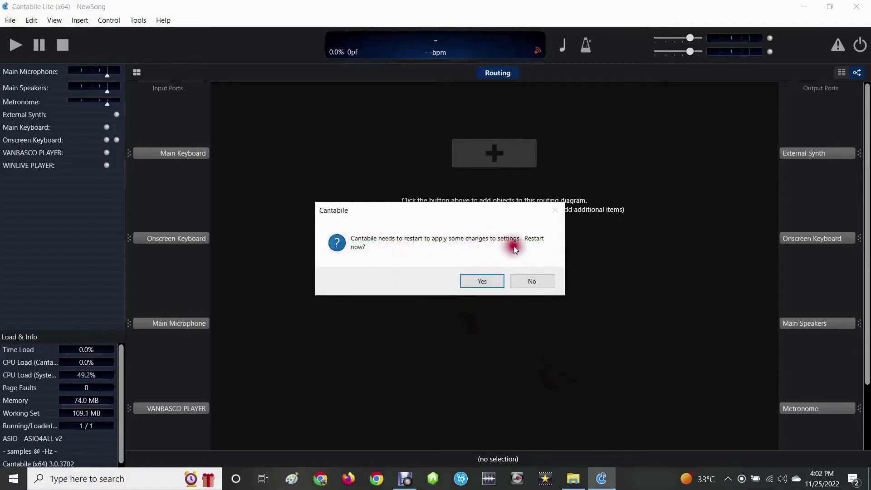
pyautogui.click(494, 281)
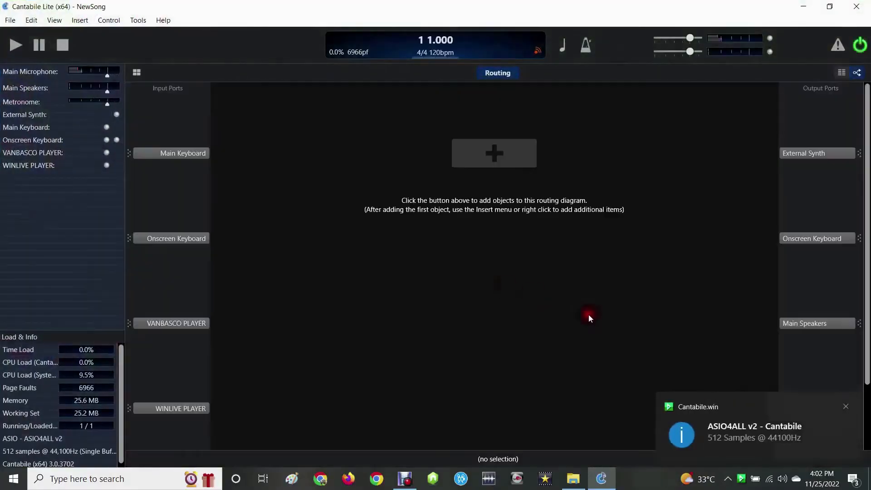
# - Look through the input ports in the routing diagram, from Main Keyboard to Main Microphone
pyautogui.rightClick(174, 156)
pyautogui.click(238, 163)
pyautogui.click(186, 155)
pyautogui.click(174, 240)
pyautogui.scroll(-2, 174, 241)
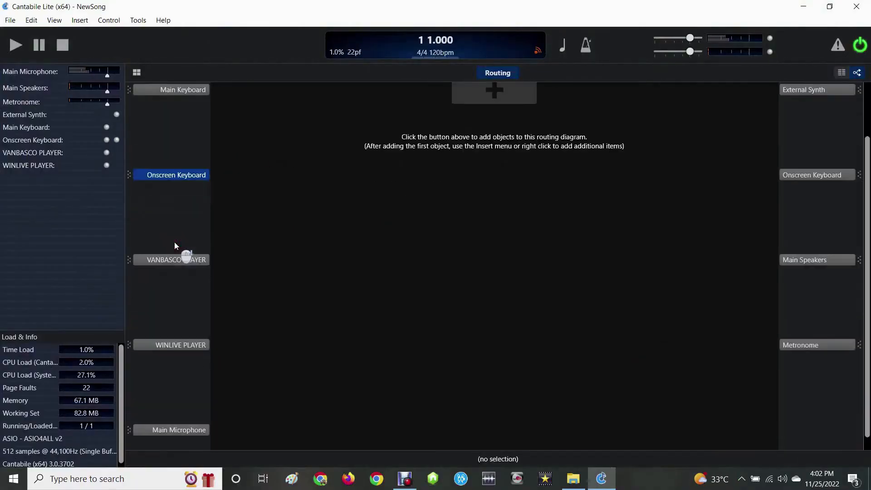
pyautogui.scroll(-1, 183, 322)
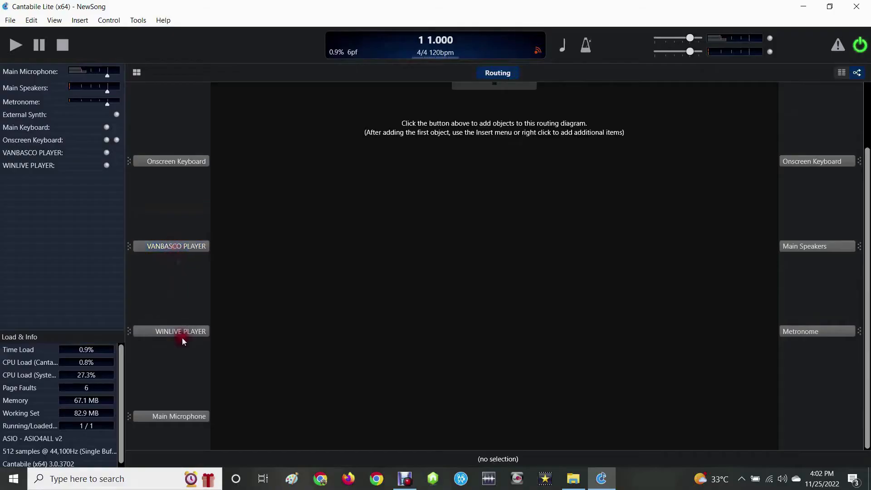
pyautogui.scroll(3, 168, 199)
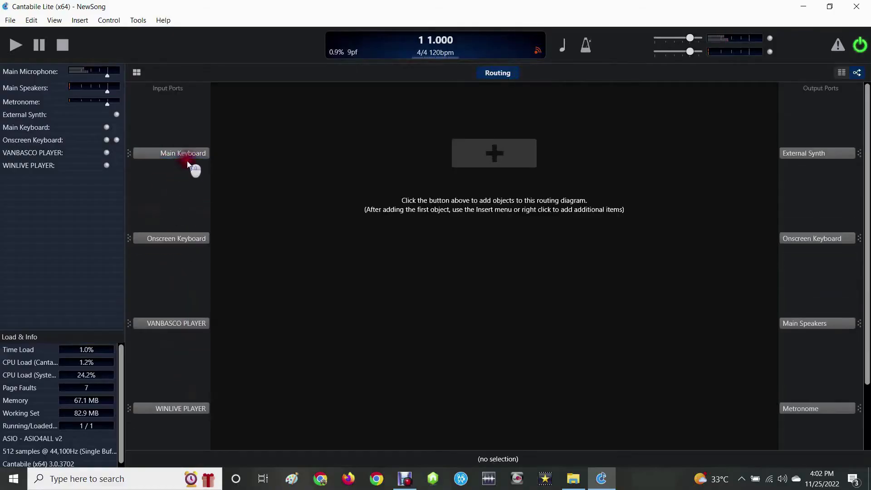
# - Delete the Main Keyboard and Onscreen Keyboard inputs and the External Synth output from the MIDI ports in the options
pyautogui.click(134, 21)
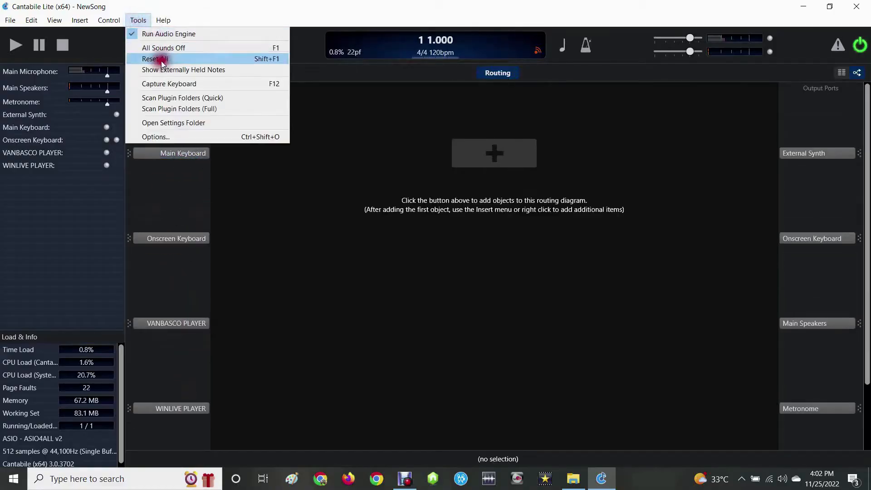
pyautogui.click(174, 137)
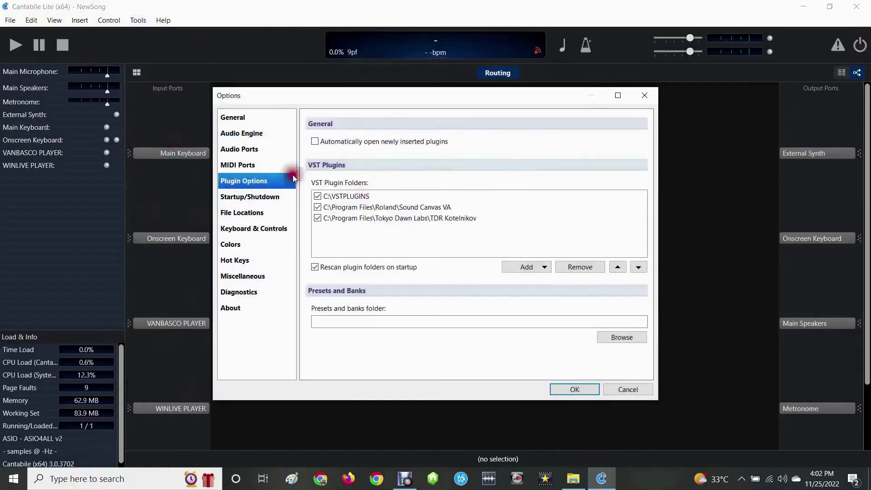
pyautogui.click(238, 164)
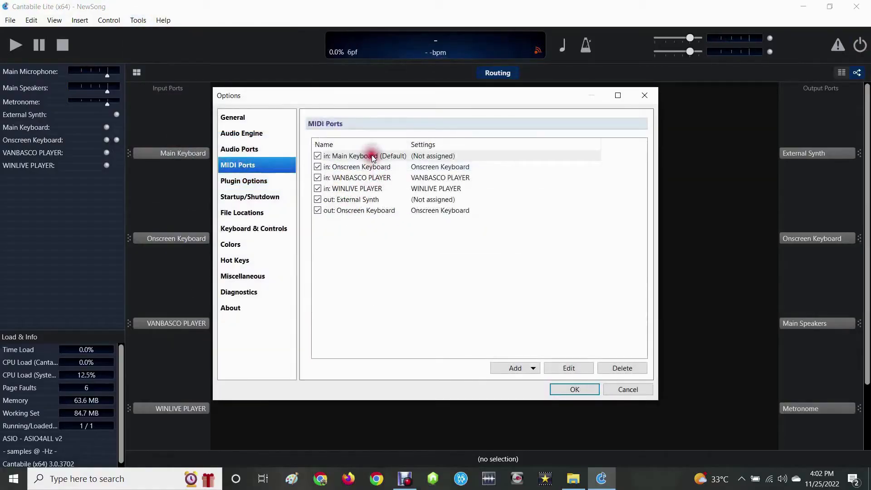
pyautogui.click(616, 368)
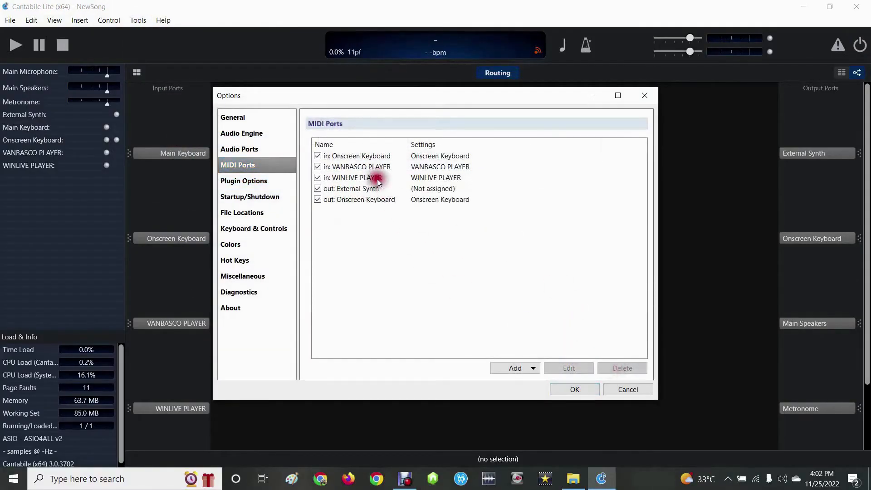
pyautogui.click(368, 156)
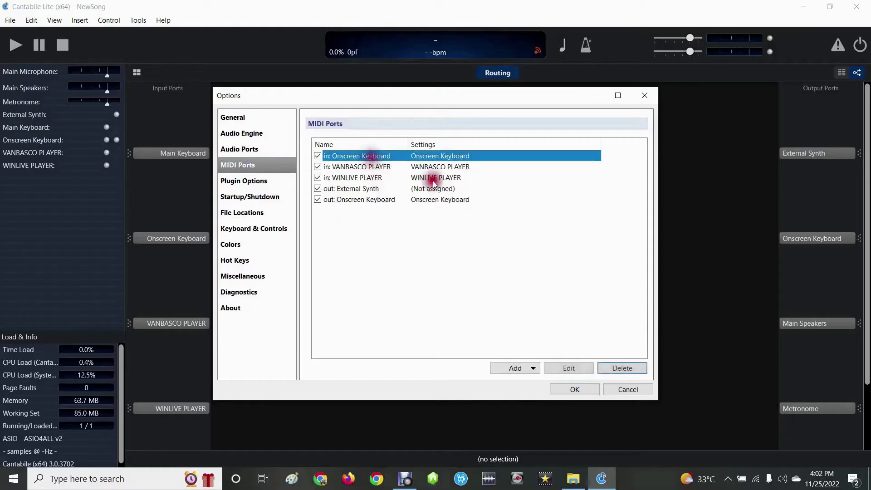
pyautogui.click(615, 367)
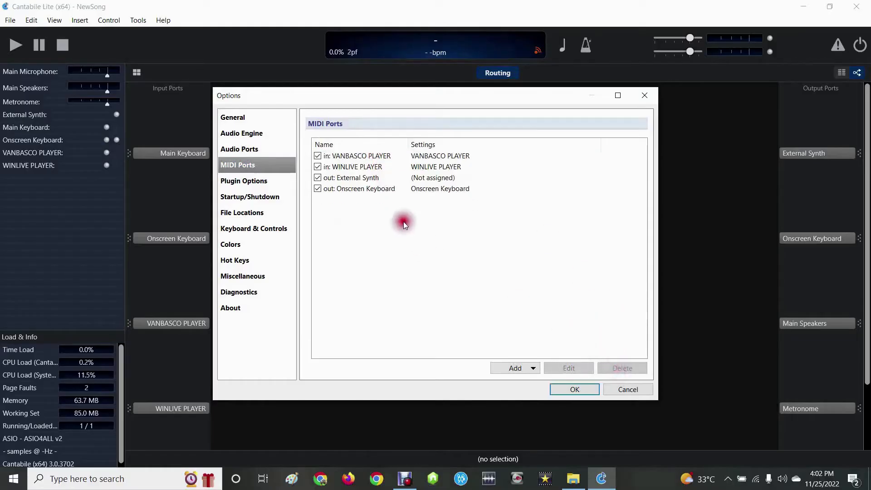
pyautogui.click(358, 178)
pyautogui.click(620, 368)
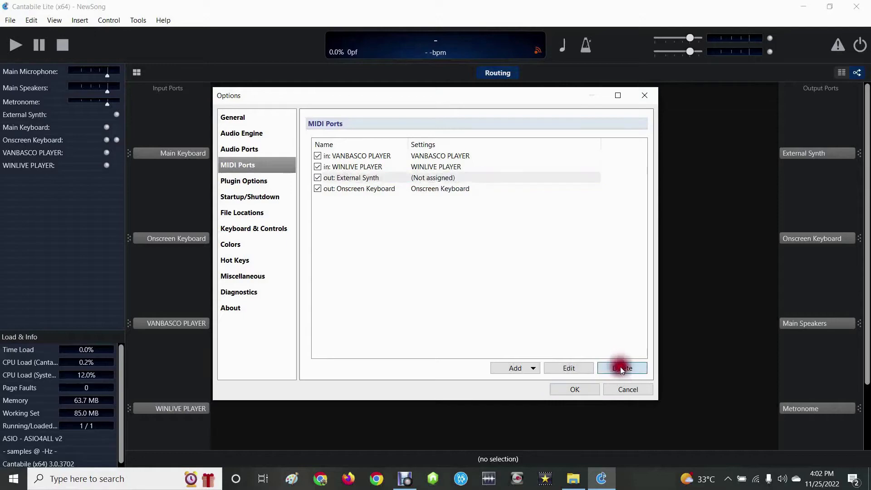
pyautogui.click(235, 183)
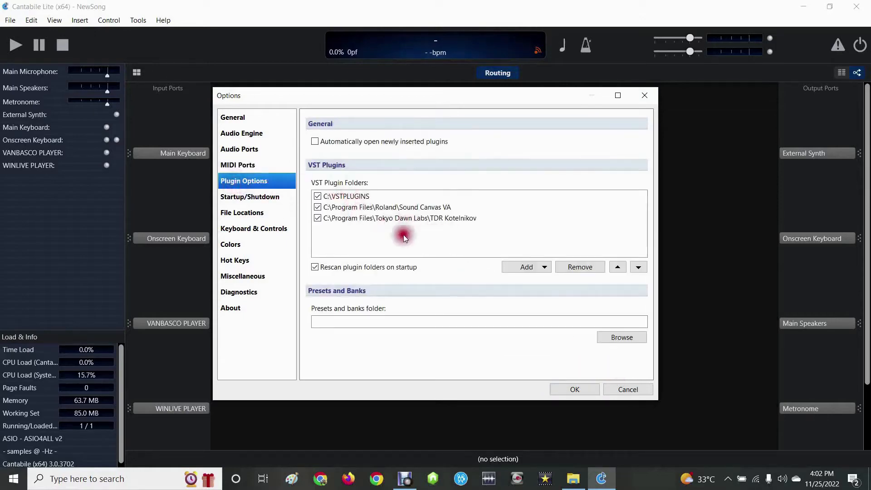
pyautogui.click(252, 196)
pyautogui.click(247, 212)
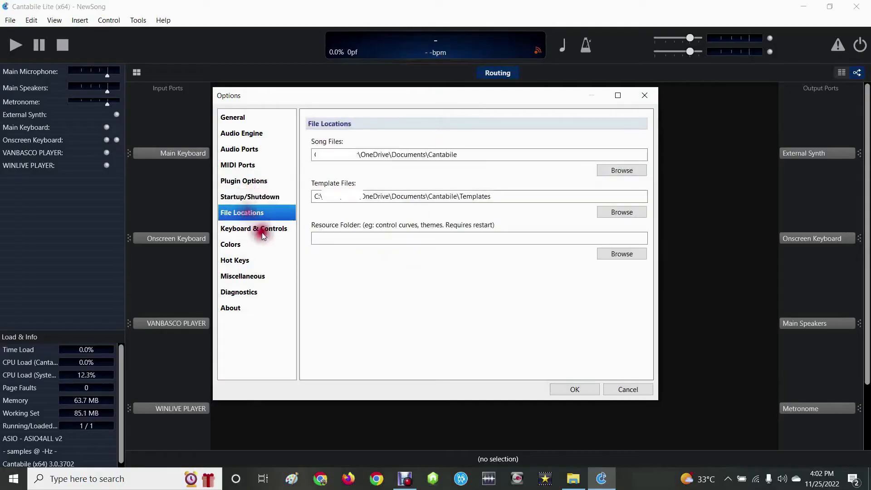
pyautogui.click(265, 228)
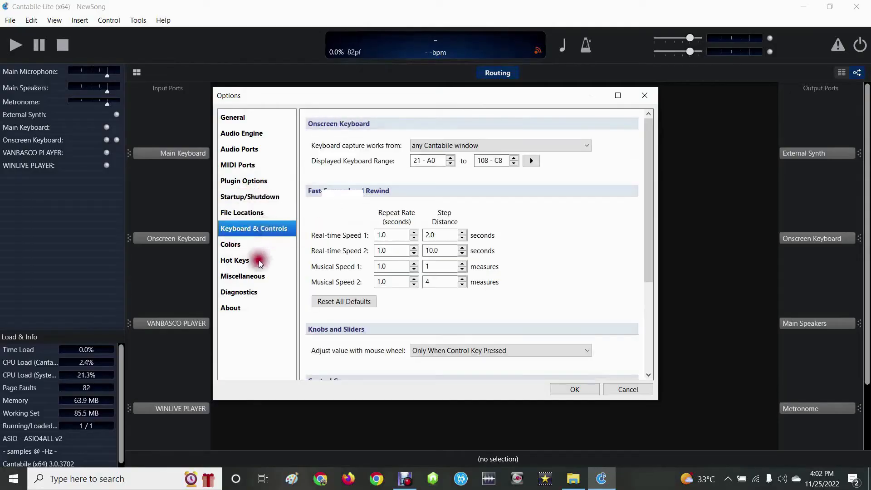
# - Save the changed options and restart the program to apply them
pyautogui.click(570, 387)
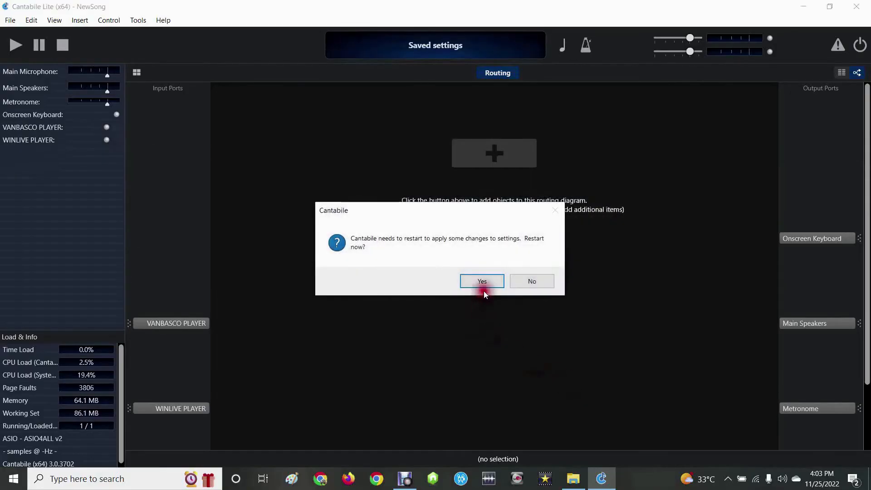
pyautogui.click(482, 281)
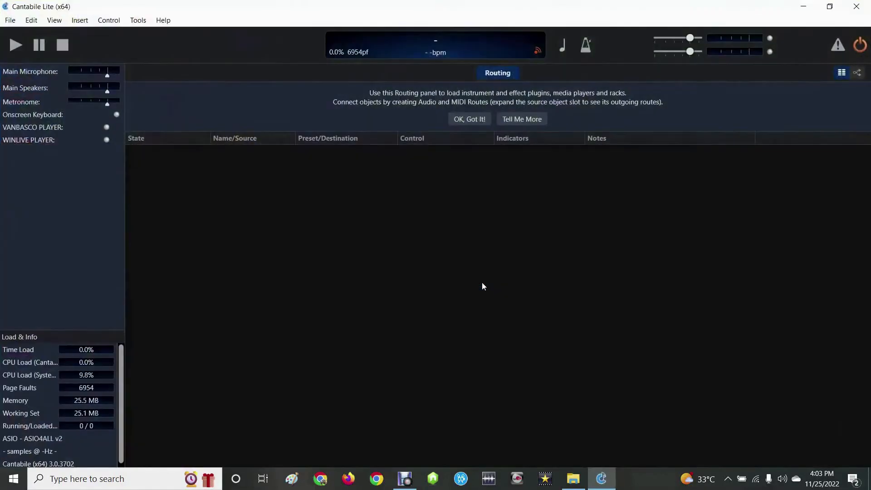
pyautogui.click(495, 277)
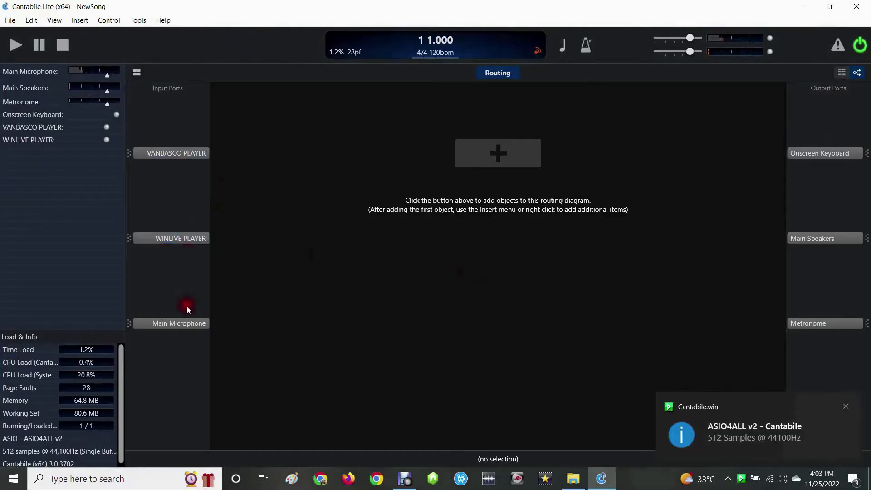
# - Insert the BassMidiVsti plugin as the first object in the routing diagram
pyautogui.click(519, 143)
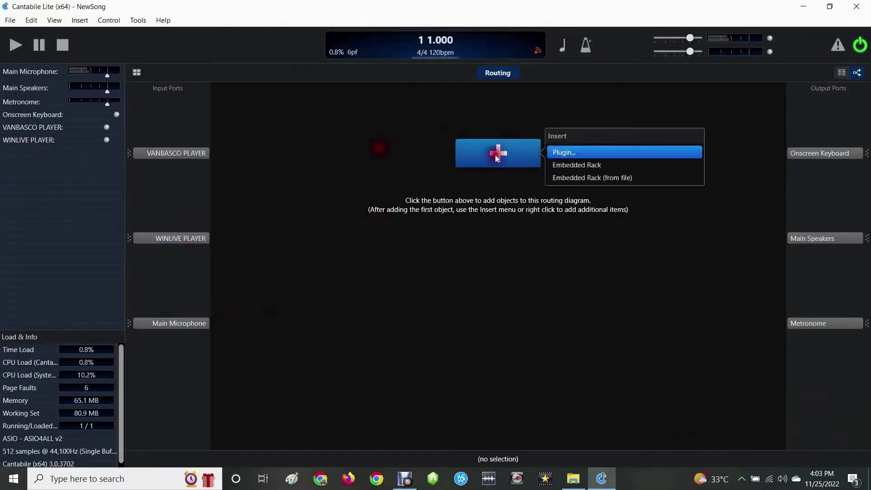
pyautogui.click(562, 151)
pyautogui.click(389, 142)
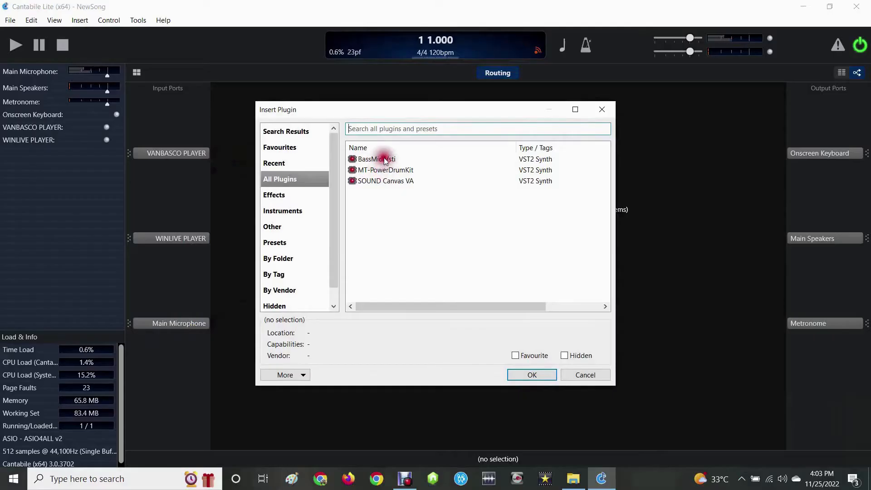
pyautogui.click(385, 160)
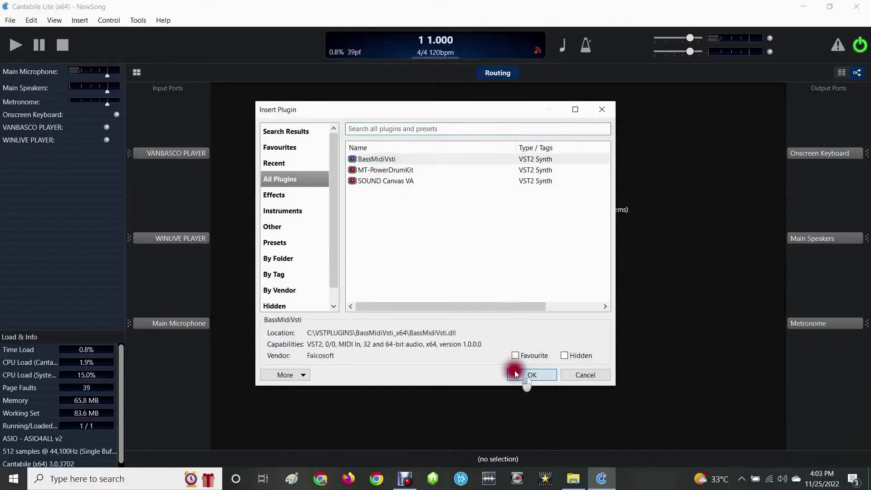
pyautogui.click(517, 372)
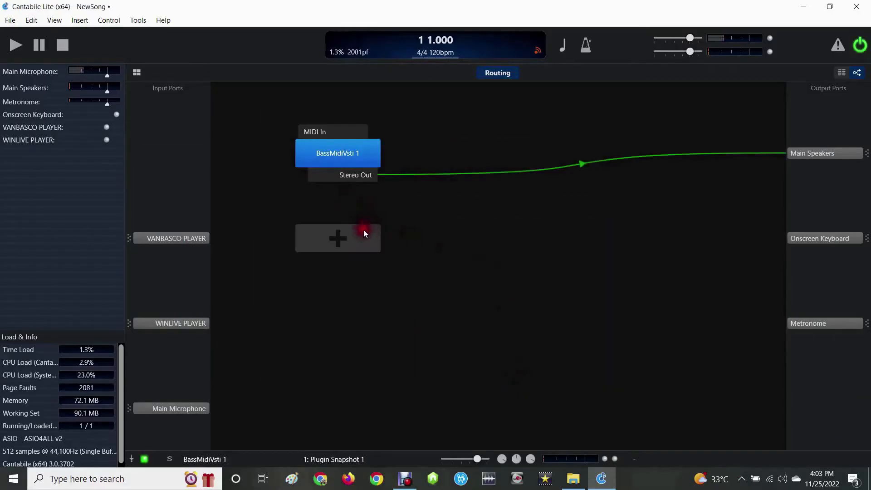
# - Insert the SOUND Canvas VA plugin below BassMidiVsti in the routing diagram
pyautogui.click(357, 241)
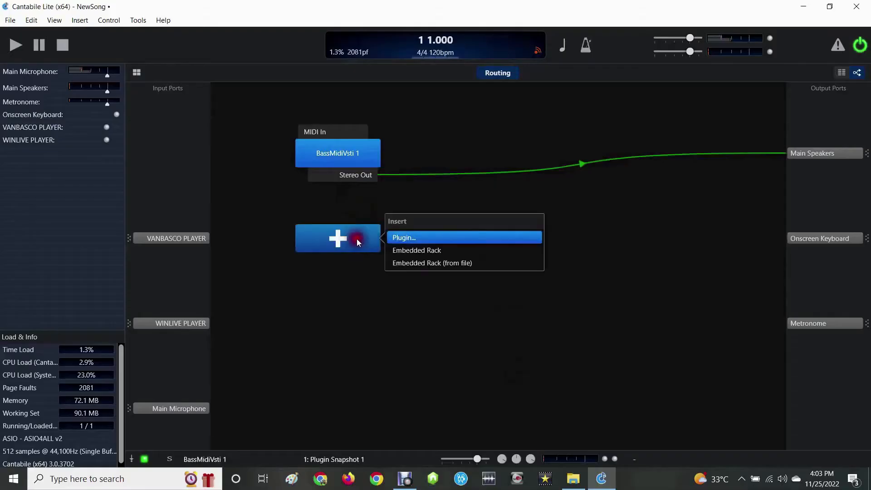
pyautogui.click(410, 241)
pyautogui.click(370, 181)
pyautogui.click(524, 373)
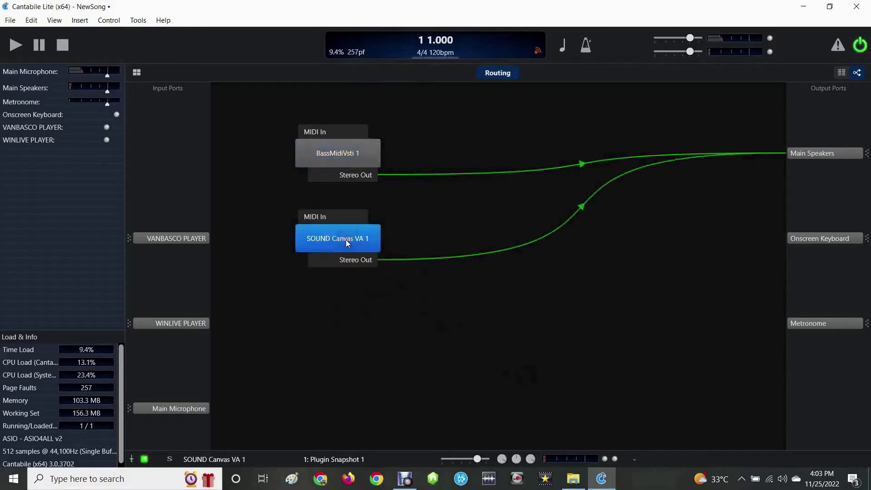
# - Insert the MT-PowerDrumKit plugin below SOUND Canvas VA in the routing diagram
pyautogui.click(355, 322)
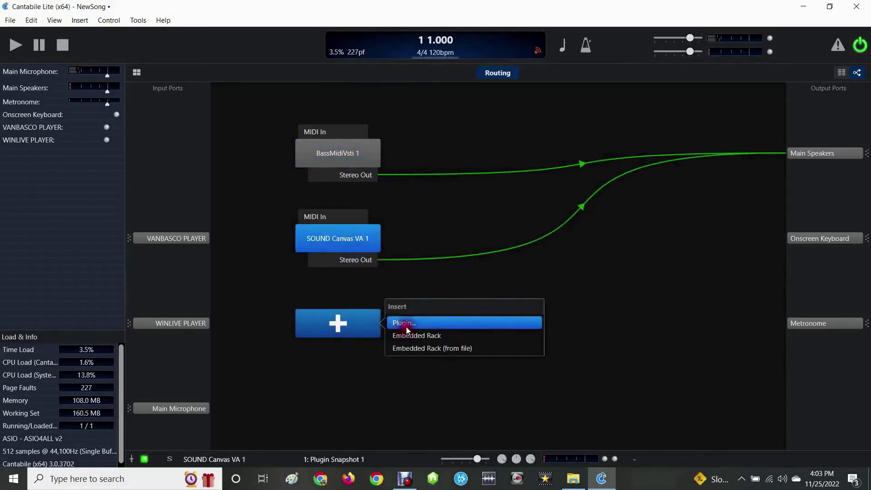
pyautogui.click(405, 325)
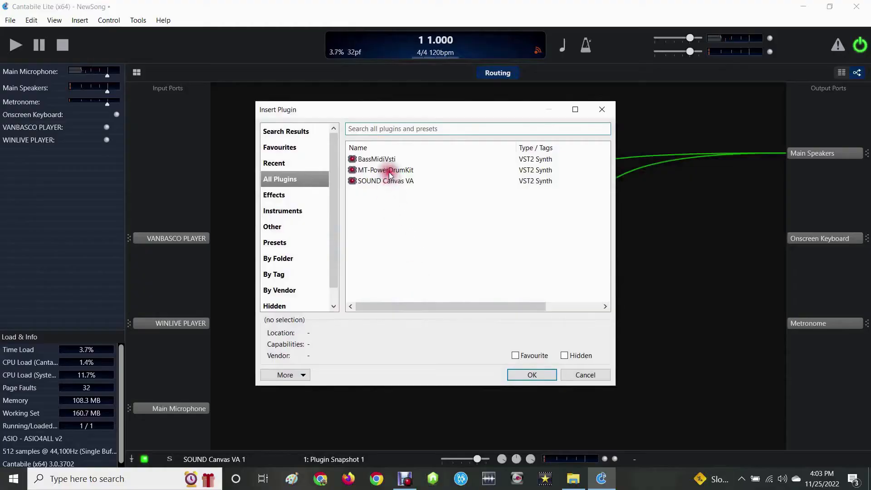
pyautogui.click(388, 171)
pyautogui.click(533, 375)
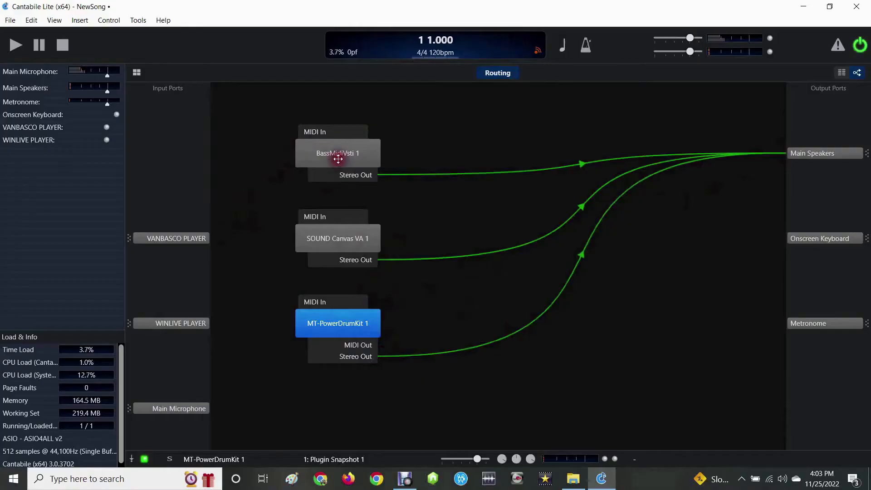
# - Open the Soundfont/Bassmidi Setup of the BassMidiVsti plugin
pyautogui.click(344, 130)
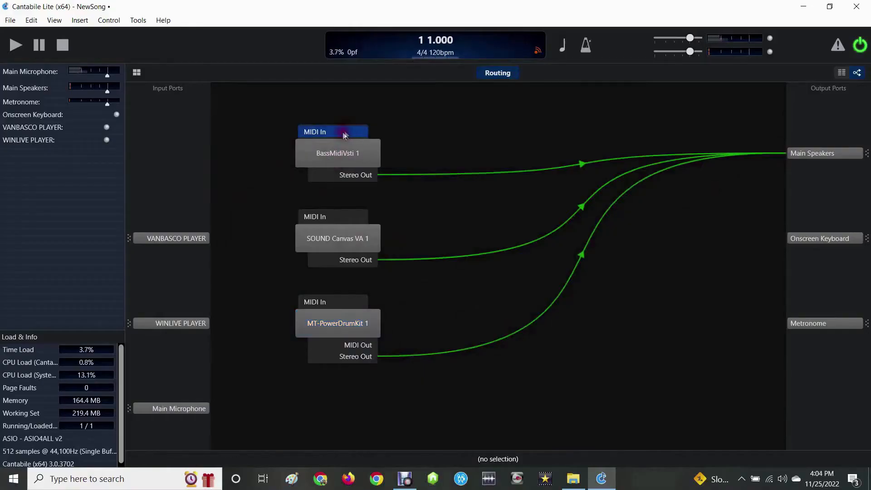
pyautogui.doubleClick(356, 152)
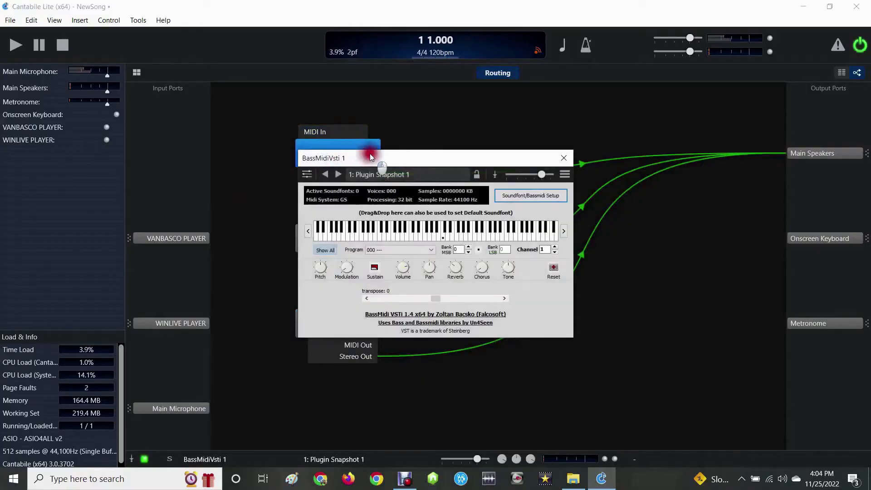
pyautogui.moveTo(369, 154); pyautogui.dragTo(350, 131)
pyautogui.click(529, 173)
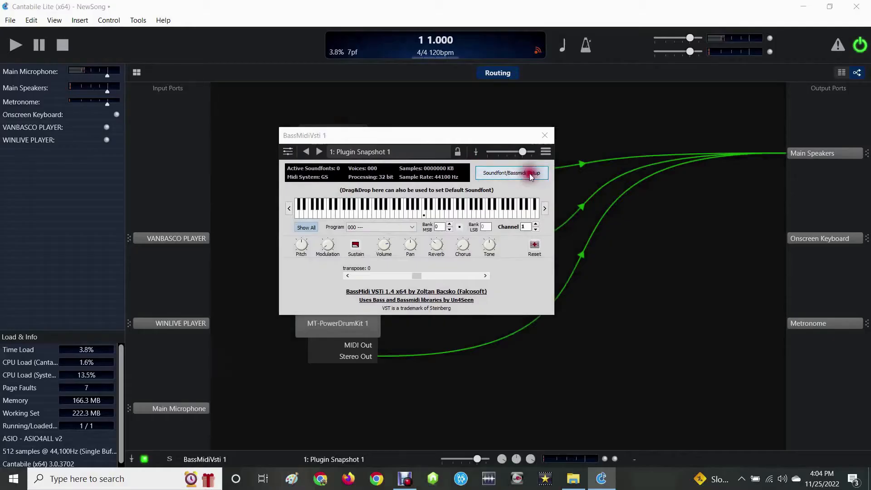
# - Load SGM-V2.01.sf2 from the SOUNDFONT folder on drive C as the default soundfont, apply the setup and close the plugin window
pyautogui.click(398, 177)
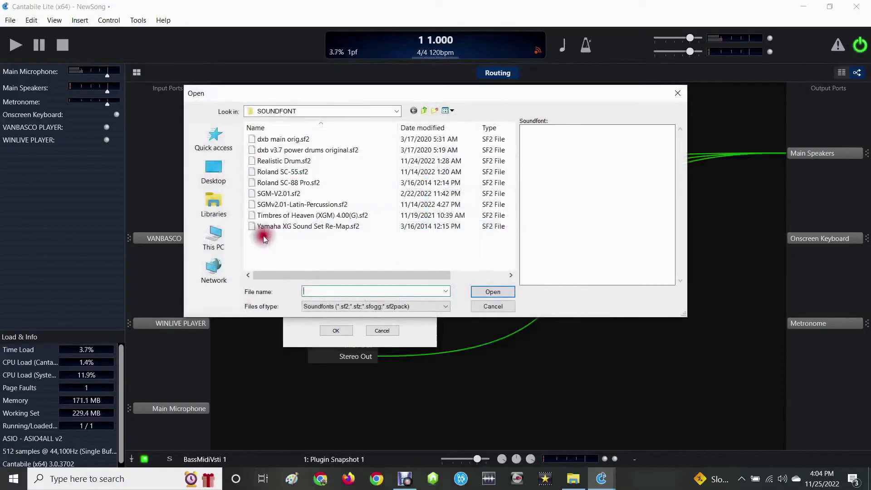
pyautogui.click(225, 243)
pyautogui.doubleClick(284, 260)
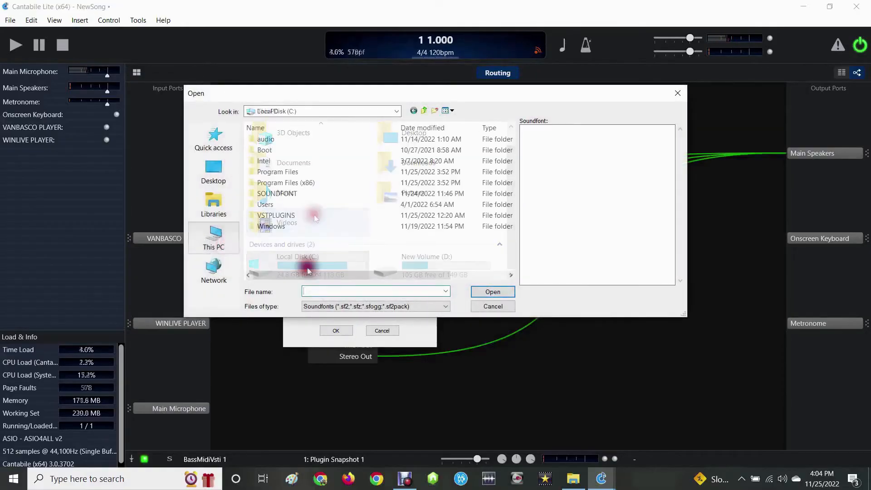
pyautogui.doubleClick(278, 193)
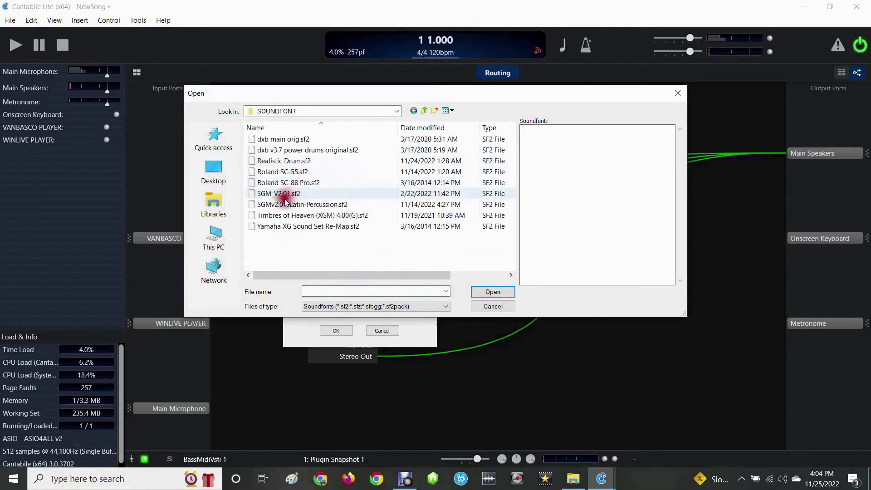
pyautogui.click(283, 196)
pyautogui.click(489, 293)
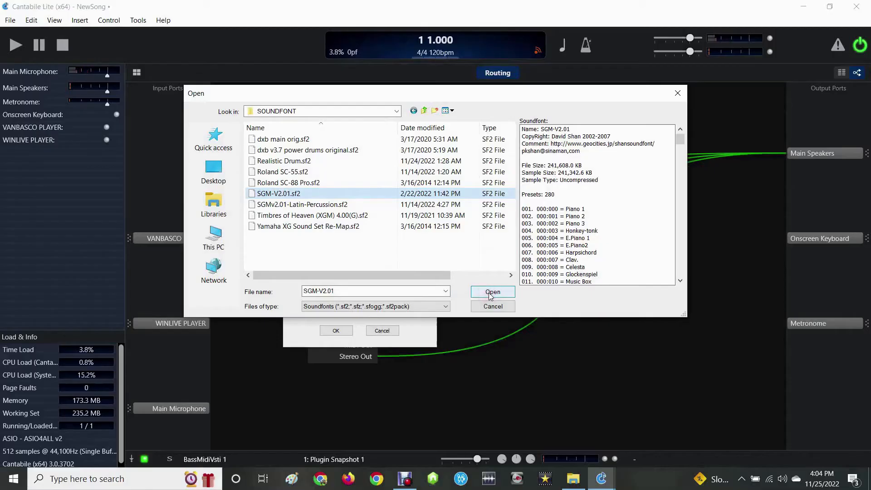
pyautogui.click(489, 292)
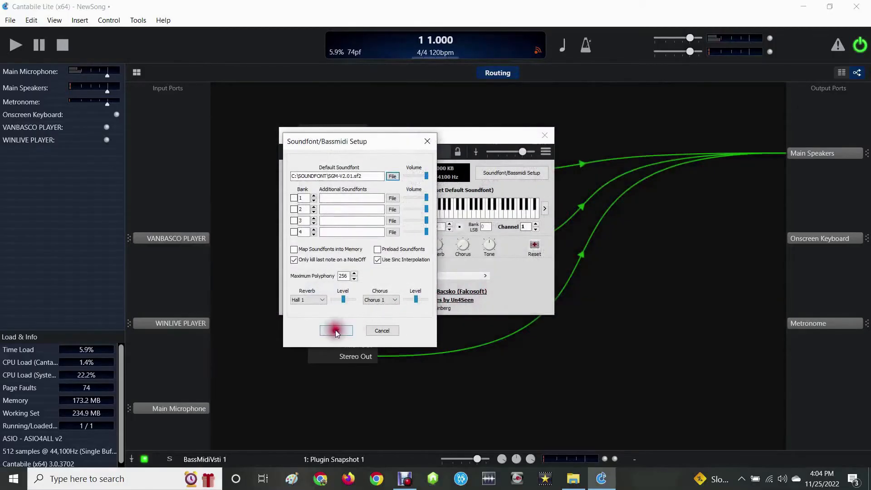
pyautogui.click(335, 330)
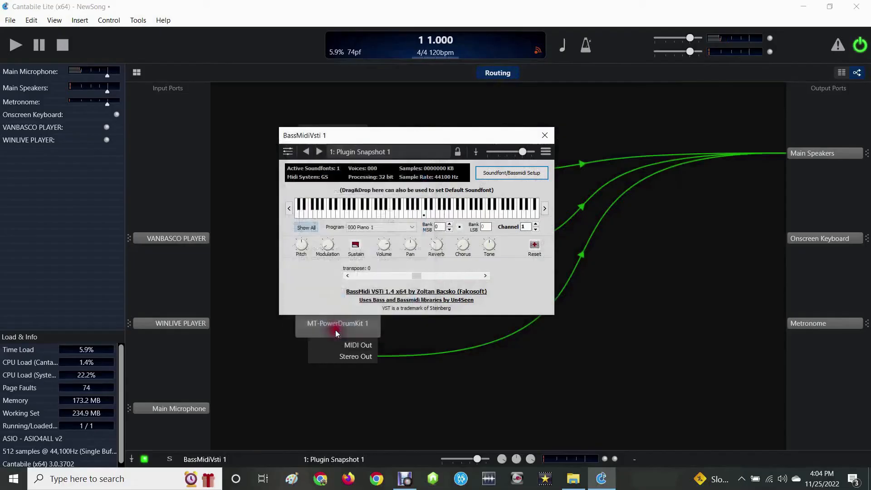
pyautogui.click(546, 136)
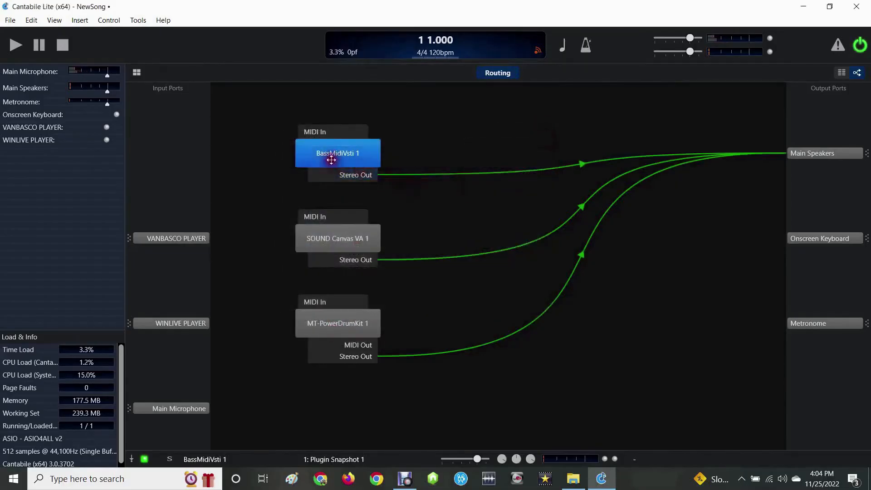
# - Route WINLIVE PLAYER to the MIDI In of BassMidiVsti, using source channels 1-9 and 11-16 with the same target channels
pyautogui.moveTo(212, 323); pyautogui.dragTo(300, 131)
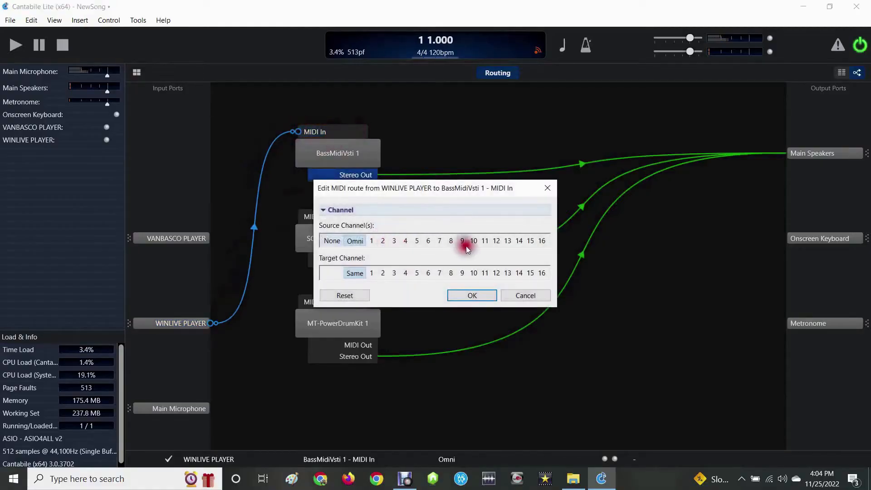
pyautogui.click(372, 241)
pyautogui.click(384, 241)
pyautogui.click(396, 241)
pyautogui.click(404, 241)
pyautogui.click(416, 241)
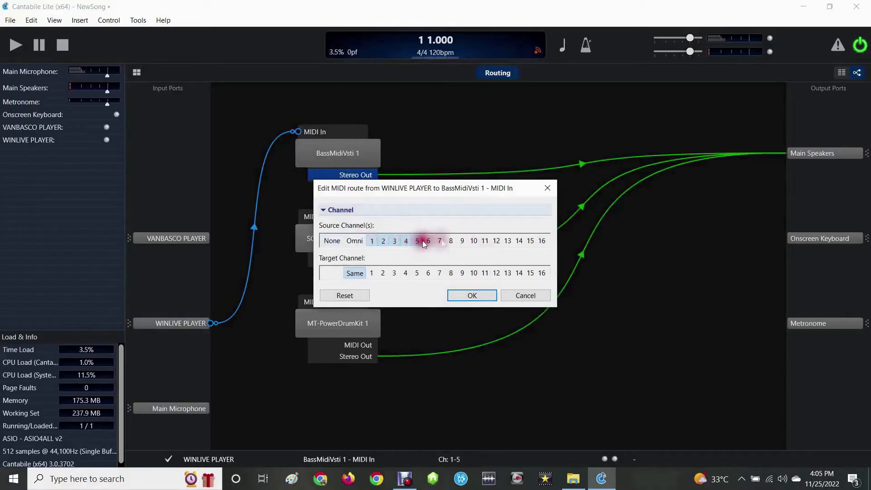
pyautogui.click(449, 240)
pyautogui.click(458, 239)
pyautogui.click(485, 239)
pyautogui.click(497, 240)
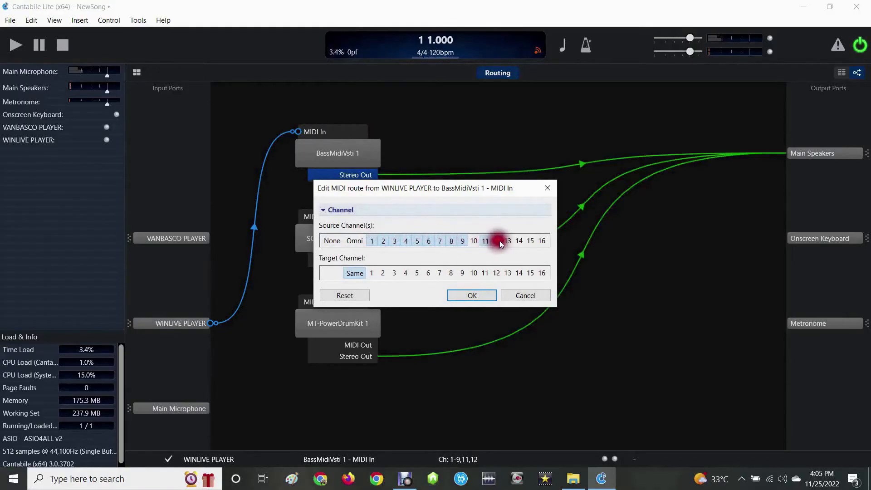
pyautogui.click(508, 240)
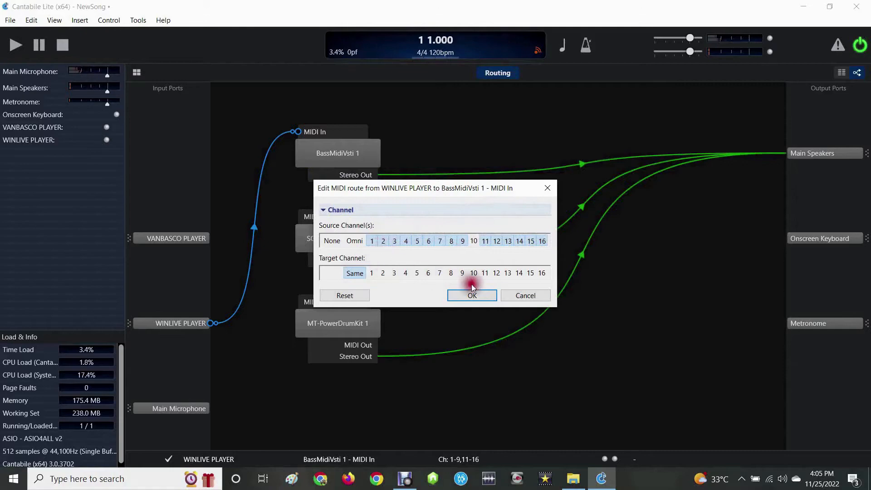
pyautogui.click(479, 295)
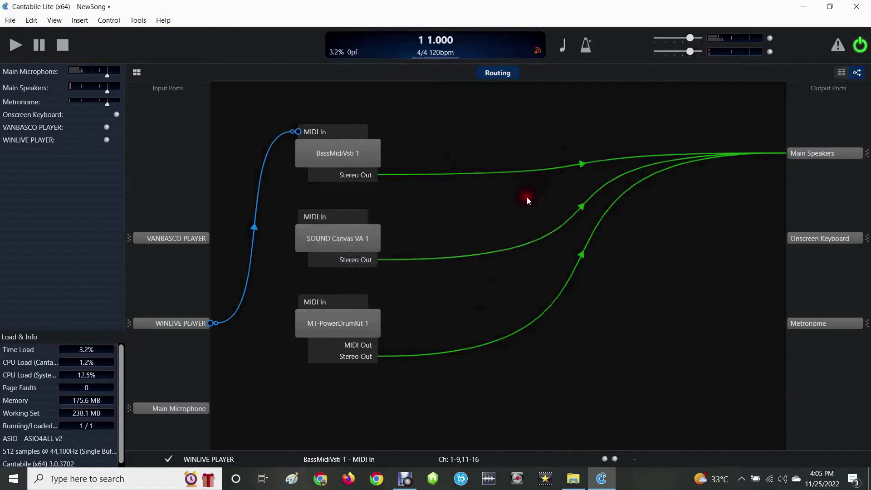
# - Route WINLIVE PLAYER to the MIDI In of SOUND Canvas VA on source channels 1-9 and 11-16, and check that plugin's window
pyautogui.click(336, 218)
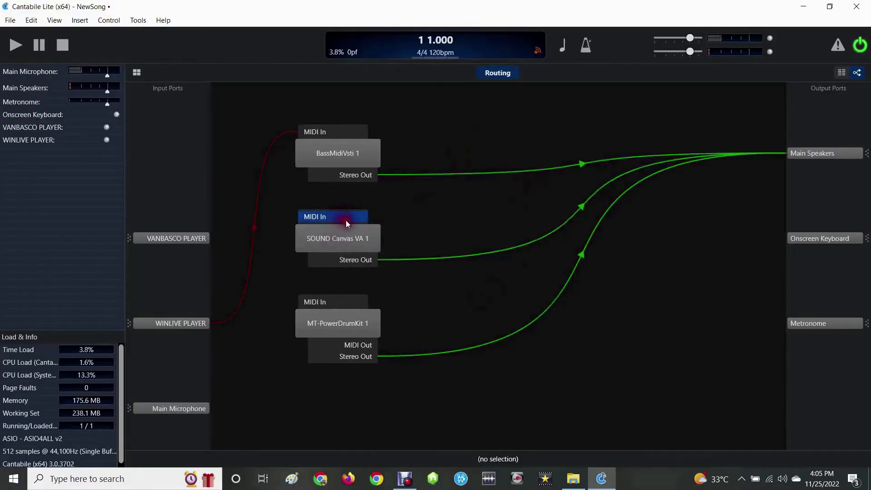
pyautogui.click(334, 218)
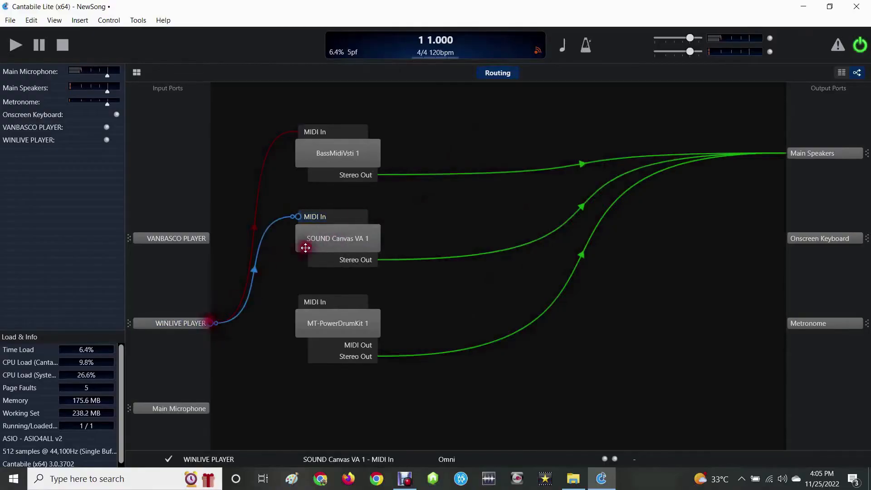
pyautogui.doubleClick(336, 221)
pyautogui.click(372, 241)
pyautogui.moveTo(381, 246); pyautogui.dragTo(554, 241)
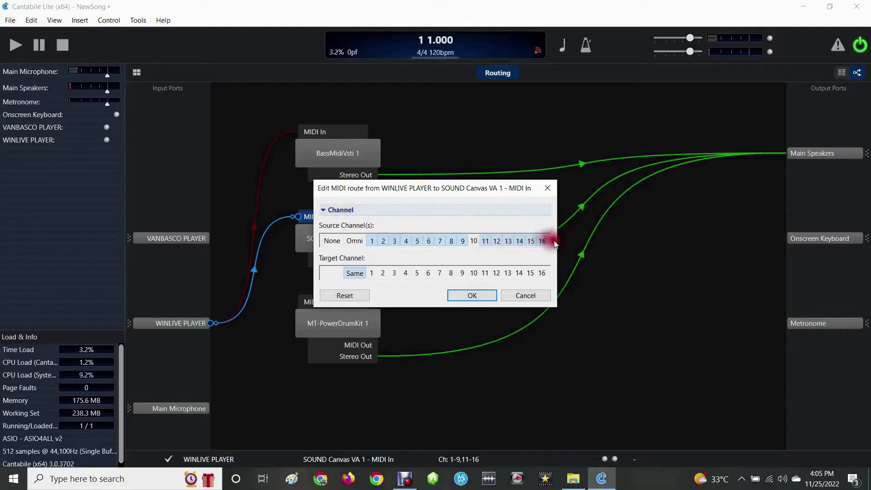
pyautogui.click(462, 293)
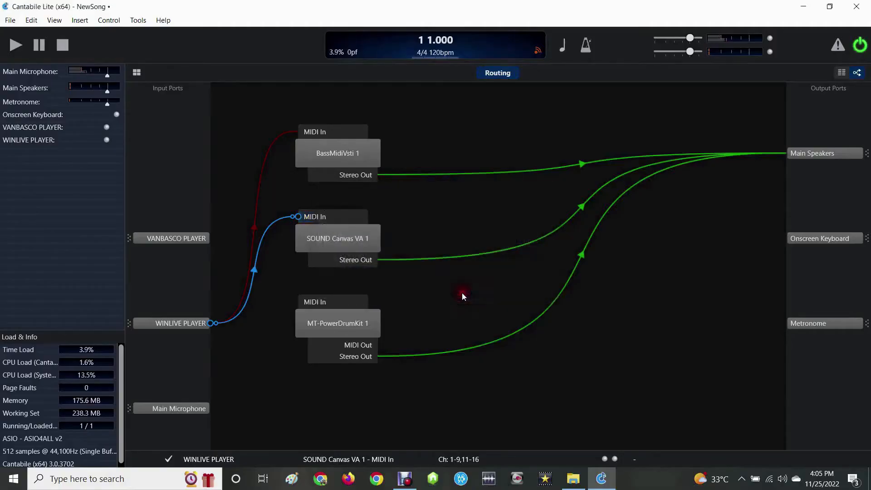
pyautogui.doubleClick(336, 239)
pyautogui.click(539, 181)
# - Route WINLIVE PLAYER to the MIDI In of MT-PowerDrumKit, using only source channel 10
pyautogui.moveTo(211, 322); pyautogui.dragTo(302, 304)
pyautogui.doubleClick(334, 303)
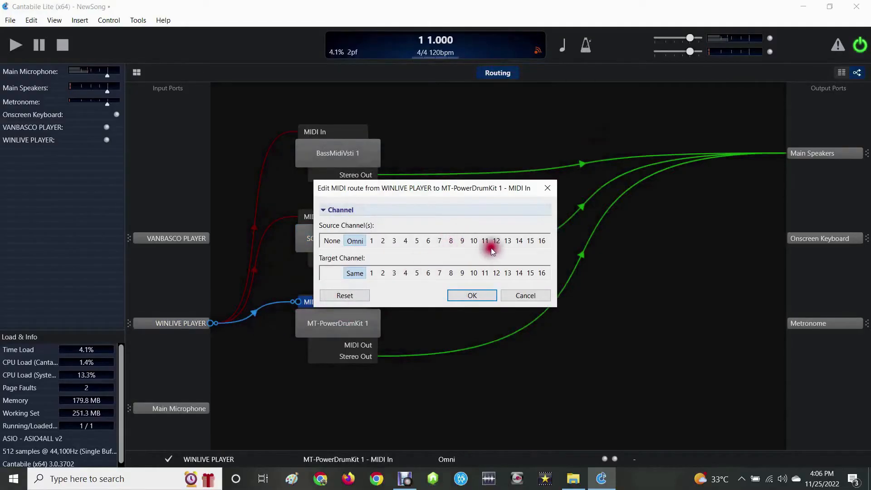
pyautogui.click(475, 242)
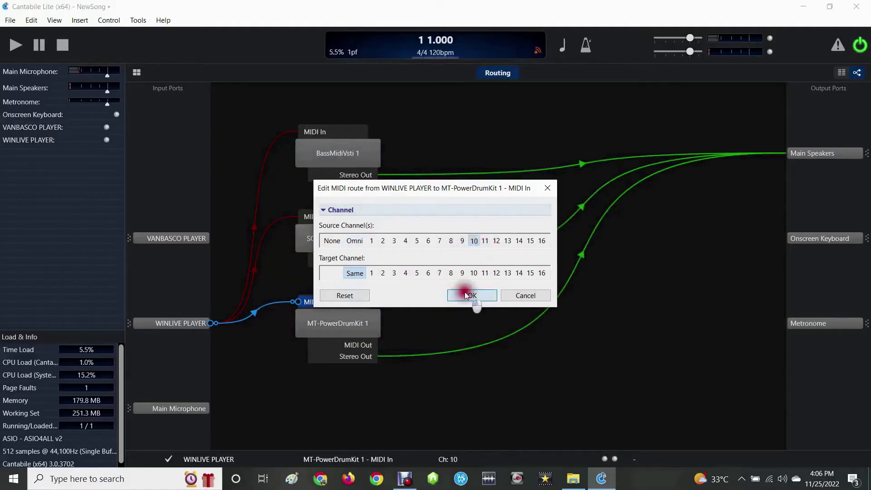
pyautogui.click(467, 296)
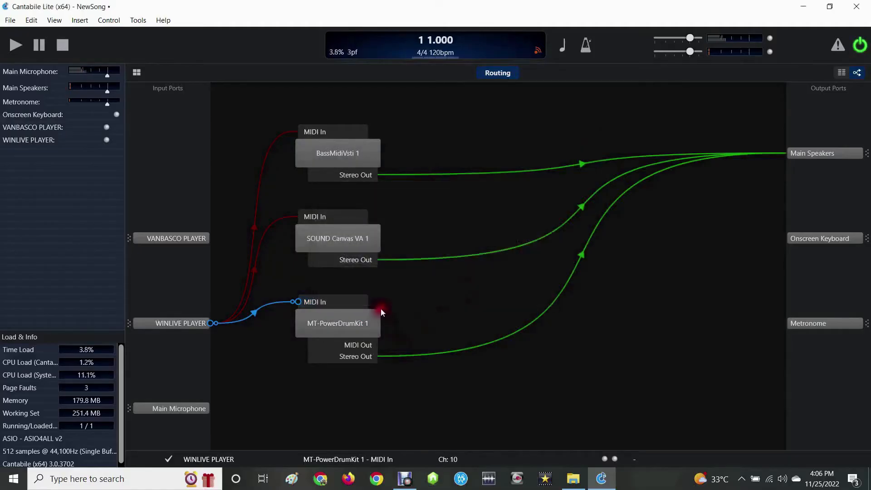
# - Open the MT-PowerDrumKit plugin window
pyautogui.doubleClick(330, 325)
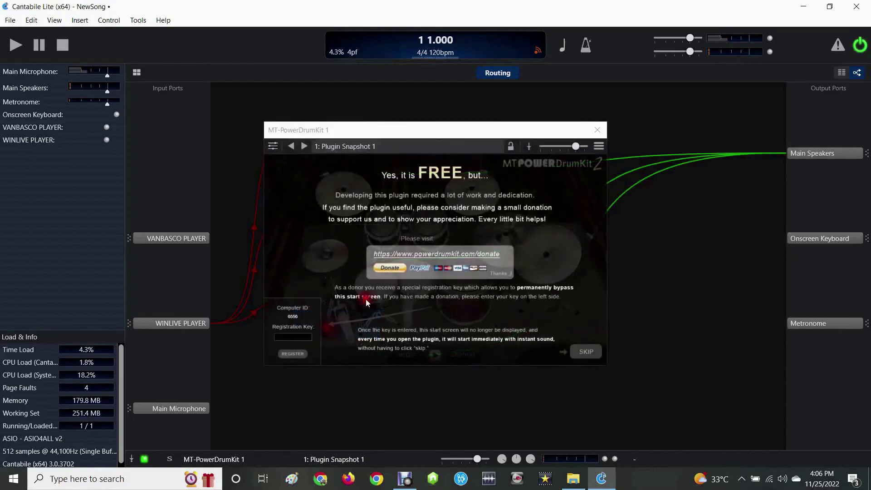
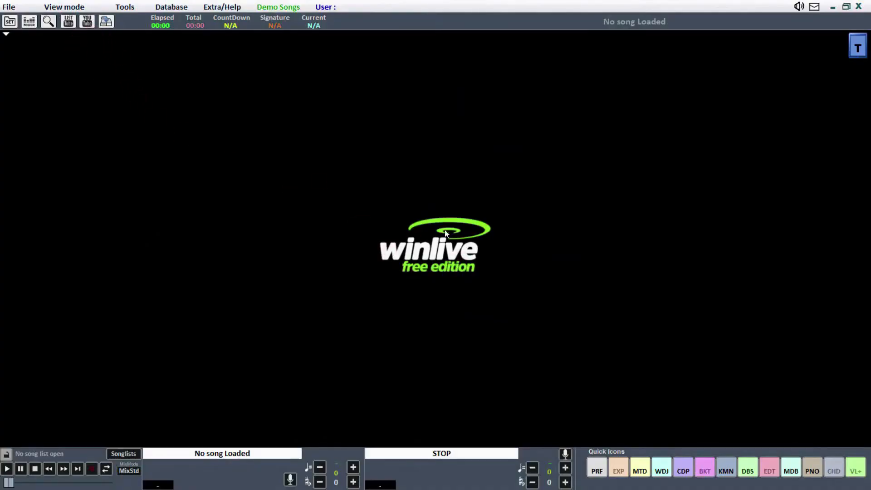
# - Set Winlive's MIDI output device to WINLIVE PLAYER in the first page of MIDI options and apply the change
pyautogui.click(124, 7)
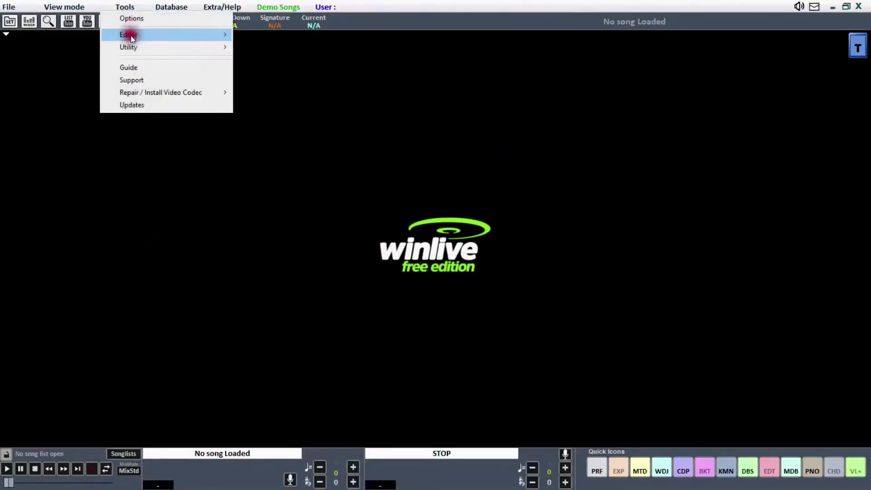
pyautogui.click(131, 18)
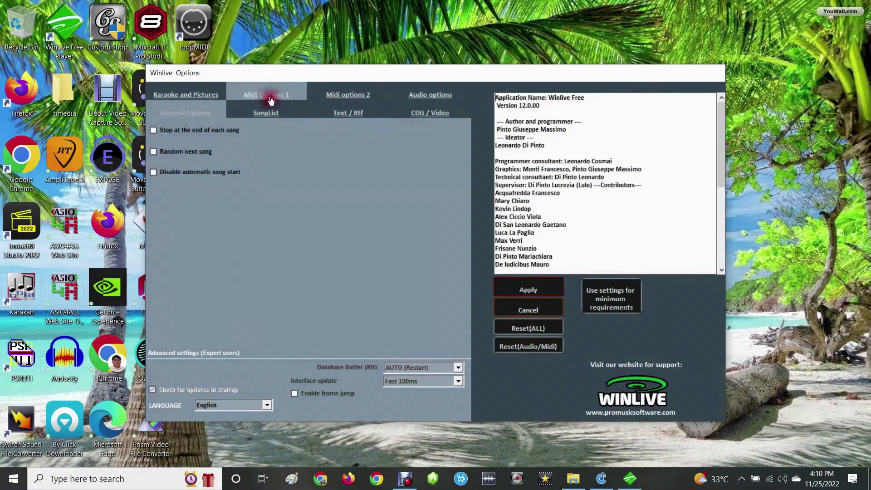
pyautogui.click(270, 99)
pyautogui.click(229, 149)
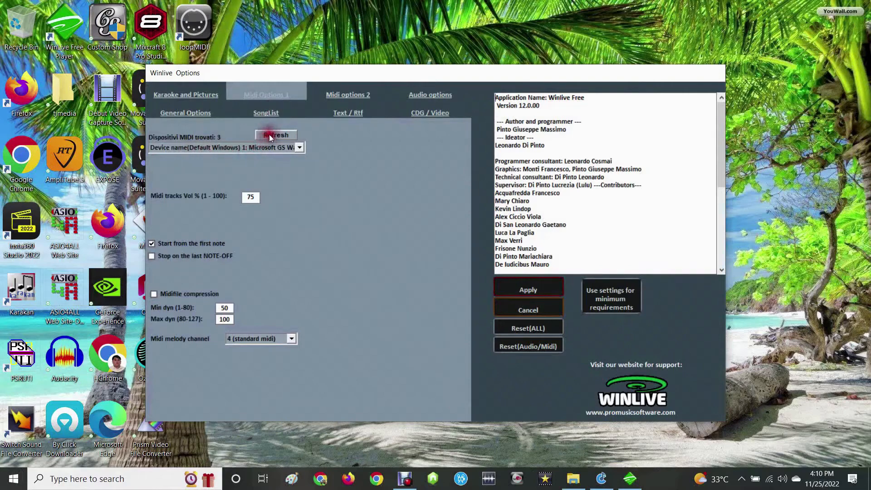
pyautogui.click(299, 145)
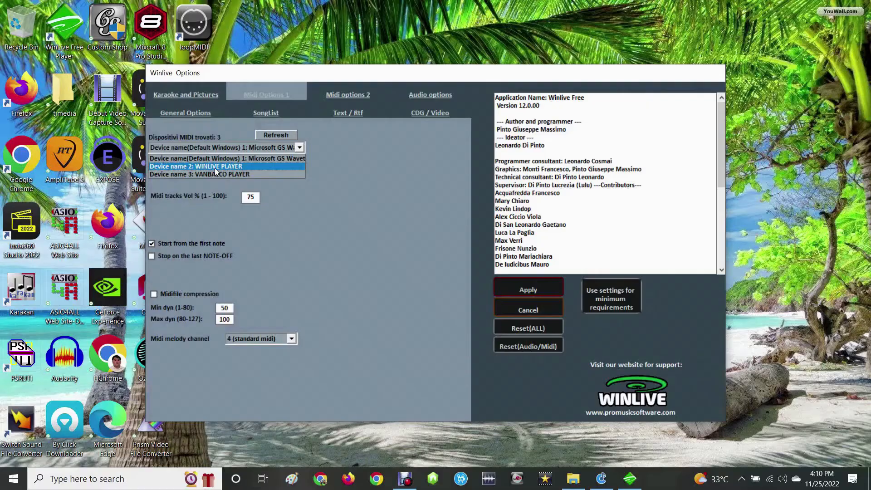
pyautogui.click(215, 168)
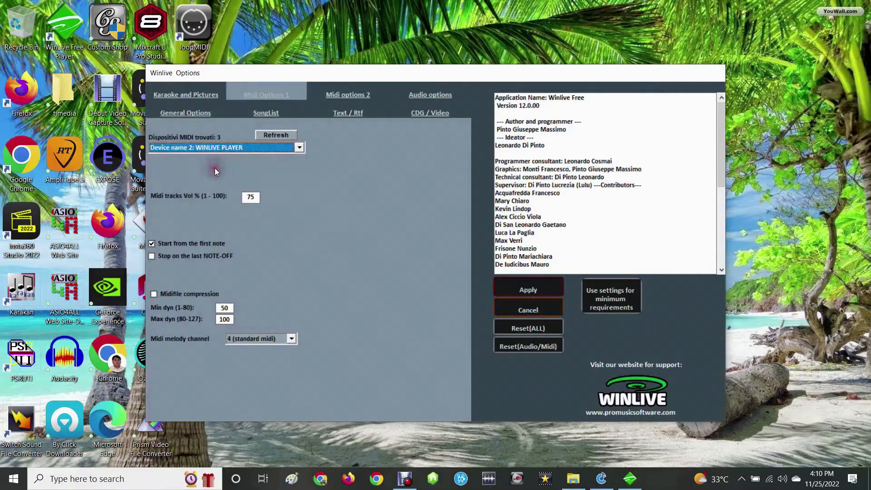
pyautogui.click(537, 293)
pyautogui.press('Return')
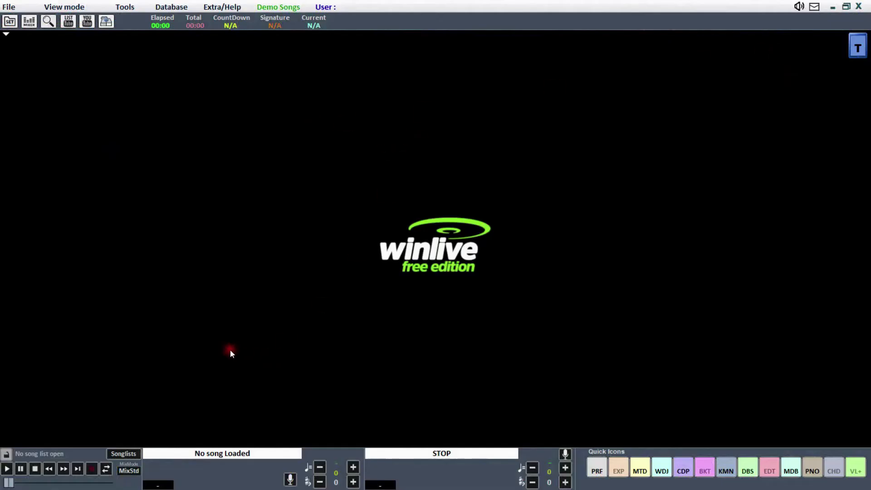
# - Show the channel mixer in Winlive and switch to Cantabile Lite
pyautogui.click(24, 21)
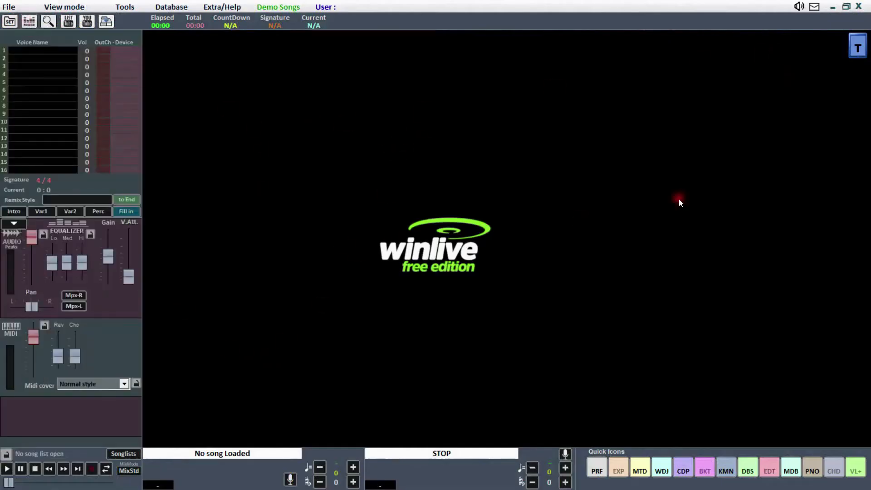
pyautogui.click(832, 7)
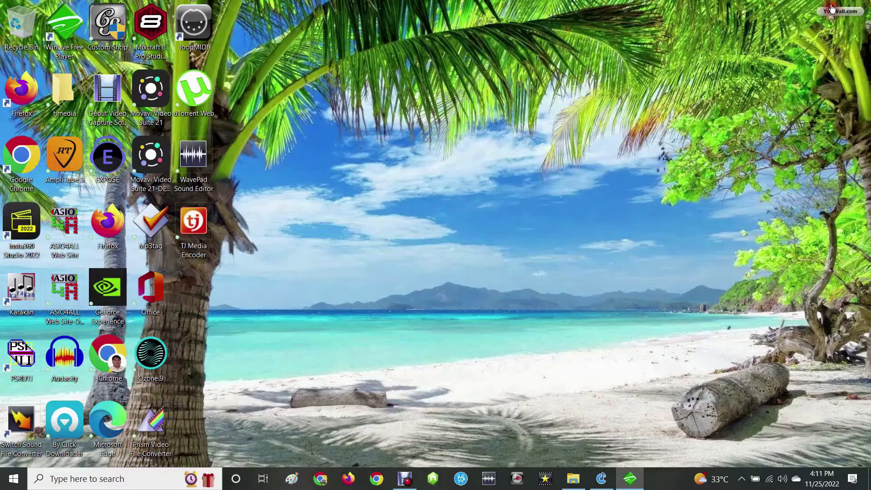
pyautogui.click(601, 478)
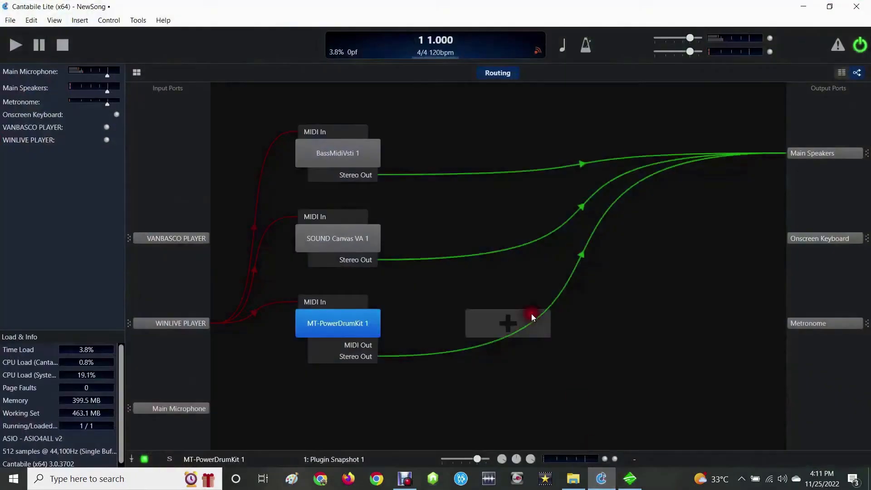
# - Enable the Maono AU-AM200 Stereo device in the ASIO4ALL device list
pyautogui.click(741, 479)
pyautogui.click(764, 435)
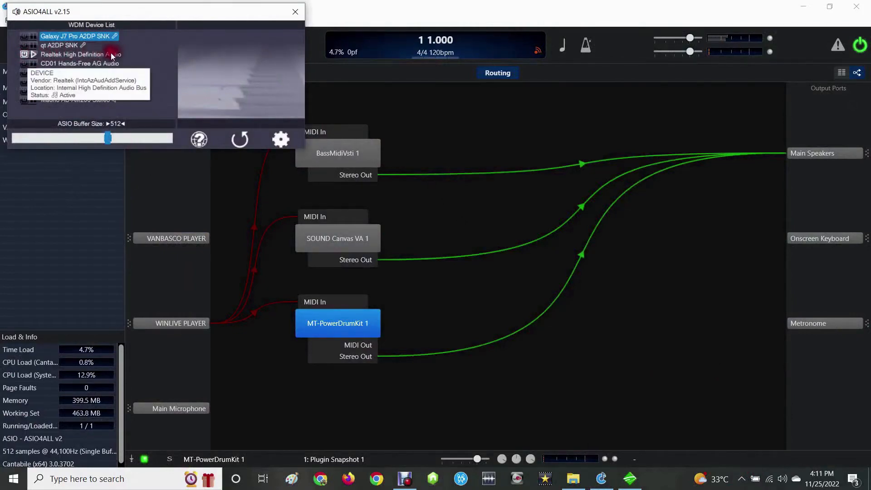
pyautogui.click(24, 102)
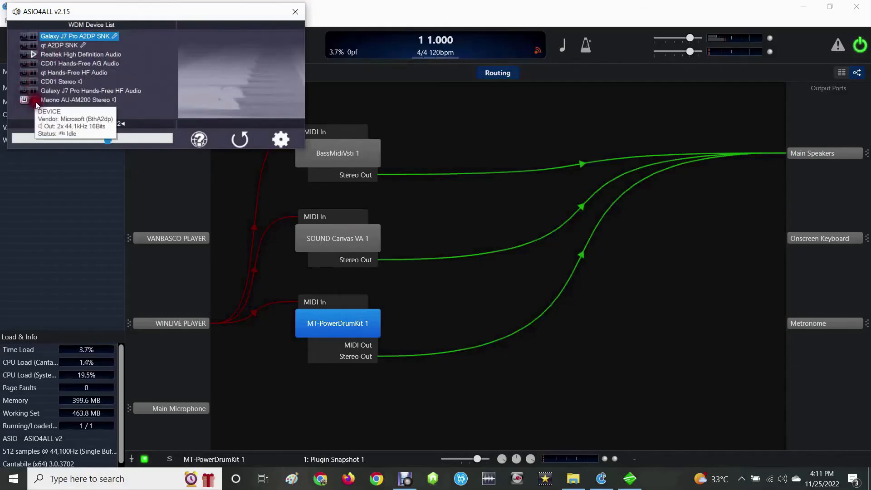
pyautogui.click(35, 102)
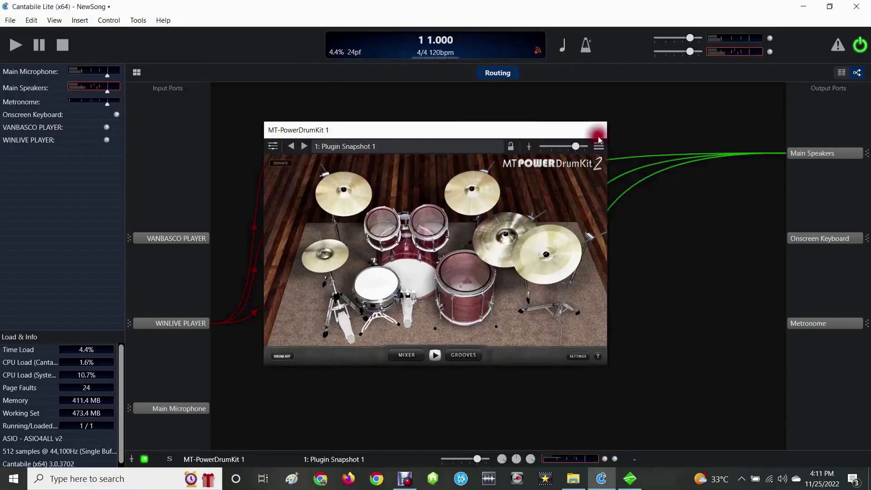
# - Close the drum plugin window and exit Cantabile, saving the song as STAR UP in the Cantabile documents folder
pyautogui.click(598, 131)
pyautogui.click(859, 6)
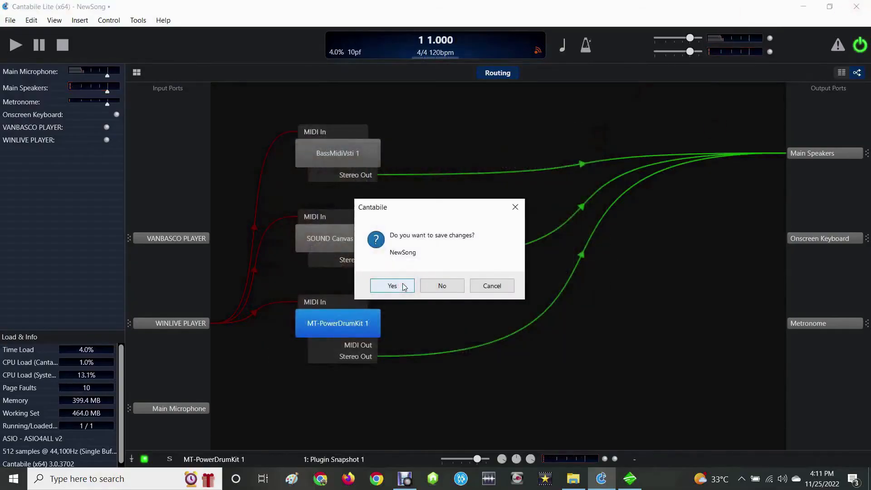
pyautogui.click(403, 286)
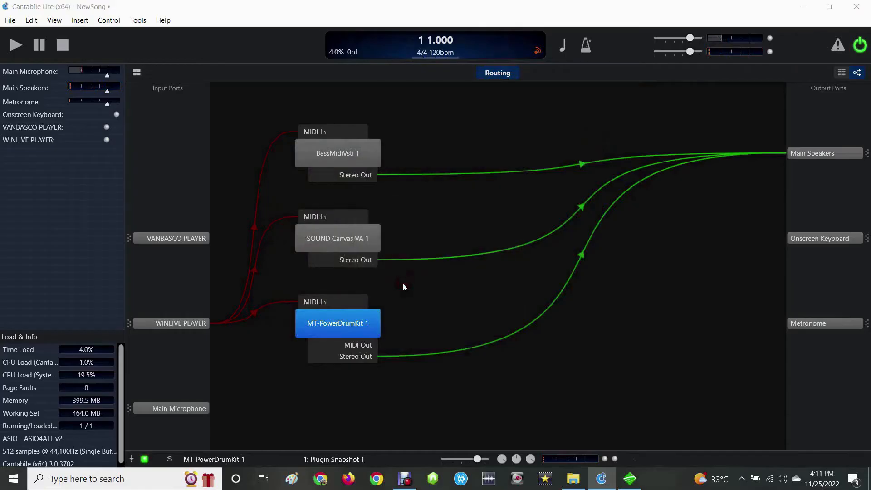
pyautogui.write('STAR UP')
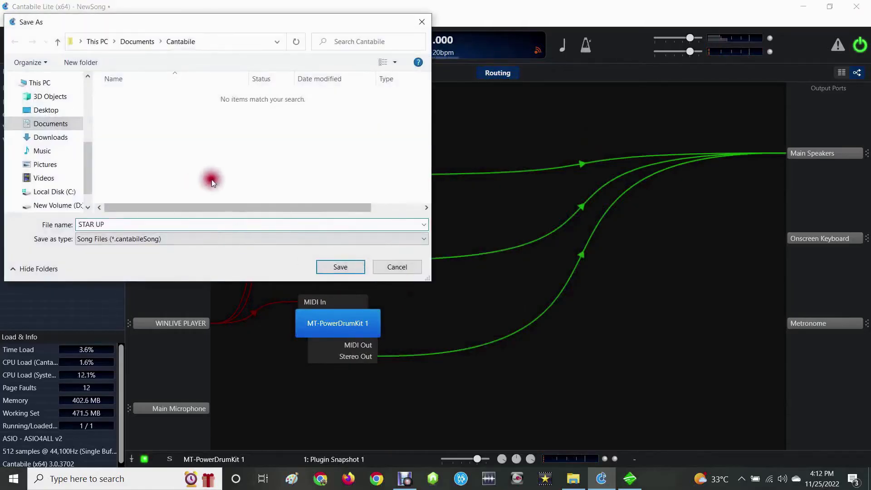
pyautogui.click(336, 265)
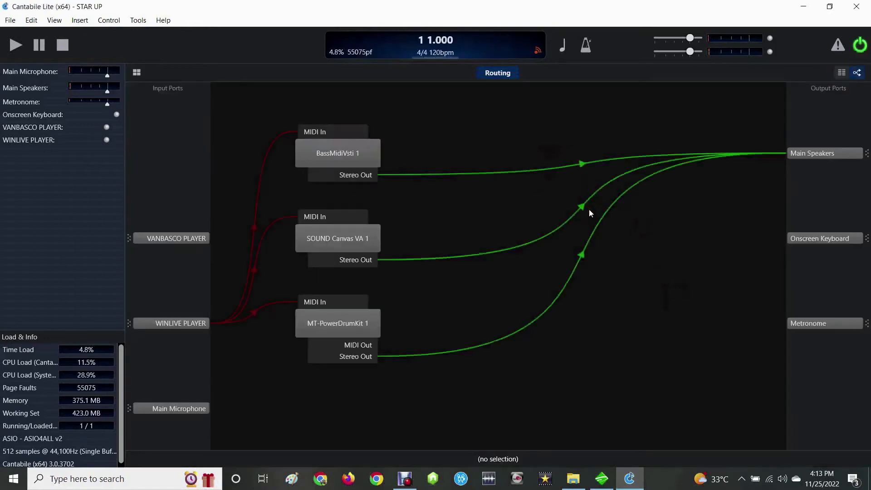
# - Open the MT-PowerDrumKit window in the STAR UP song, audition its drums and cymbals, and close the window
pyautogui.doubleClick(336, 324)
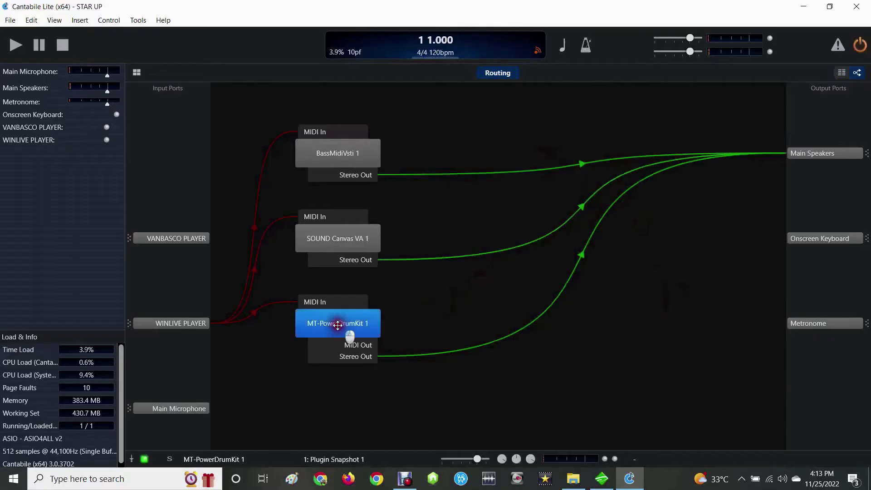
pyautogui.click(585, 351)
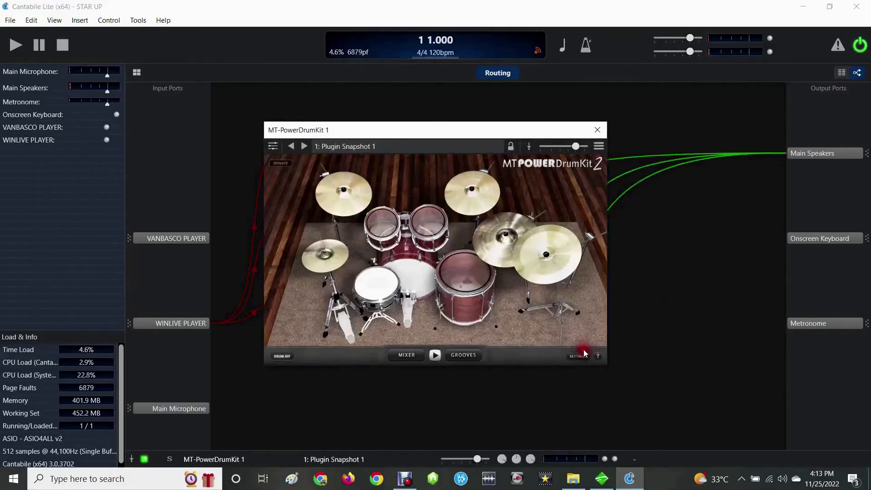
pyautogui.click(375, 281)
pyautogui.click(431, 271)
pyautogui.click(466, 270)
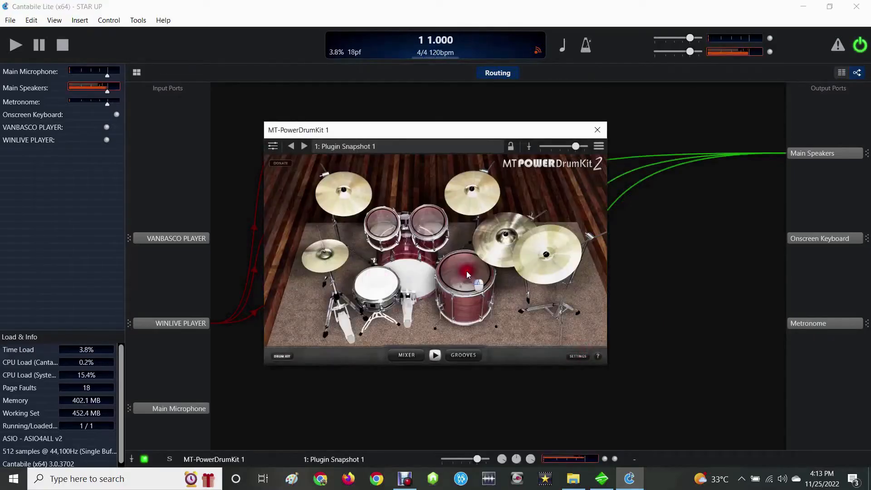
pyautogui.click(386, 222)
pyautogui.click(422, 218)
pyautogui.click(453, 196)
pyautogui.click(510, 234)
pyautogui.click(531, 251)
pyautogui.click(346, 203)
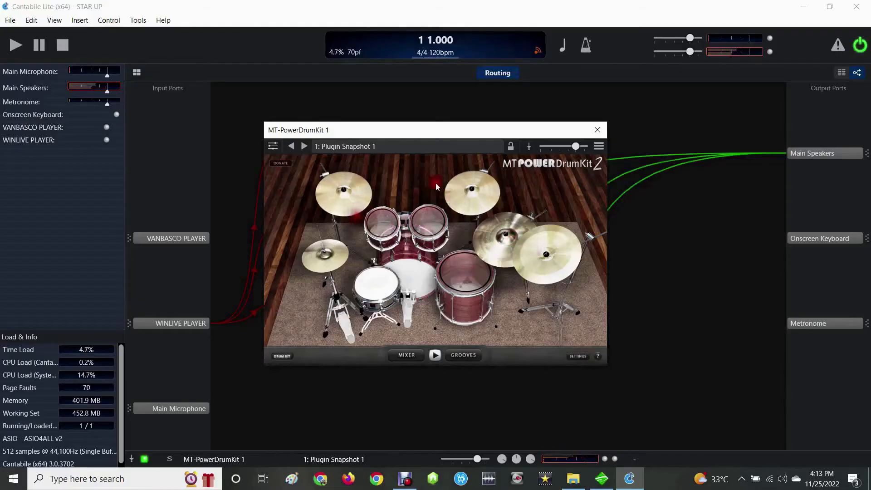
pyautogui.click(598, 130)
# - Check the headphone volume, inspect the BassMidiVsti plugin window, and close it
pyautogui.click(782, 478)
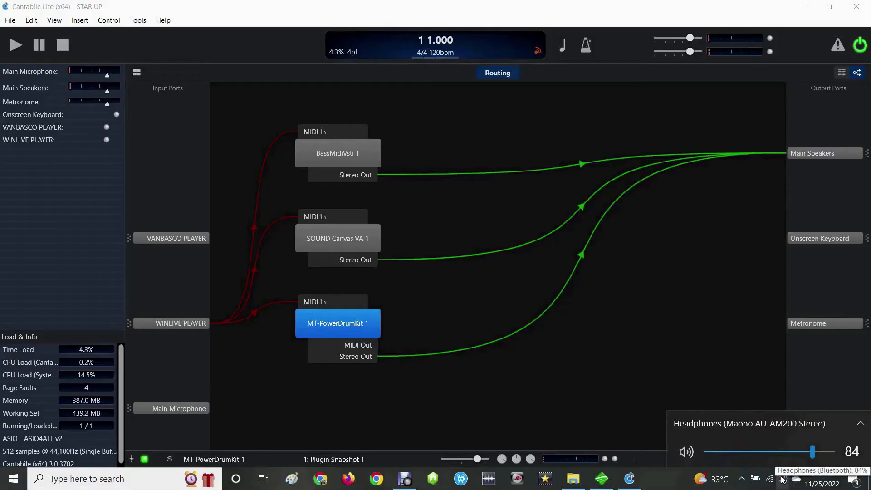
pyautogui.doubleClick(313, 158)
pyautogui.moveTo(492, 135); pyautogui.dragTo(492, 110)
pyautogui.click(529, 148)
pyautogui.click(526, 110)
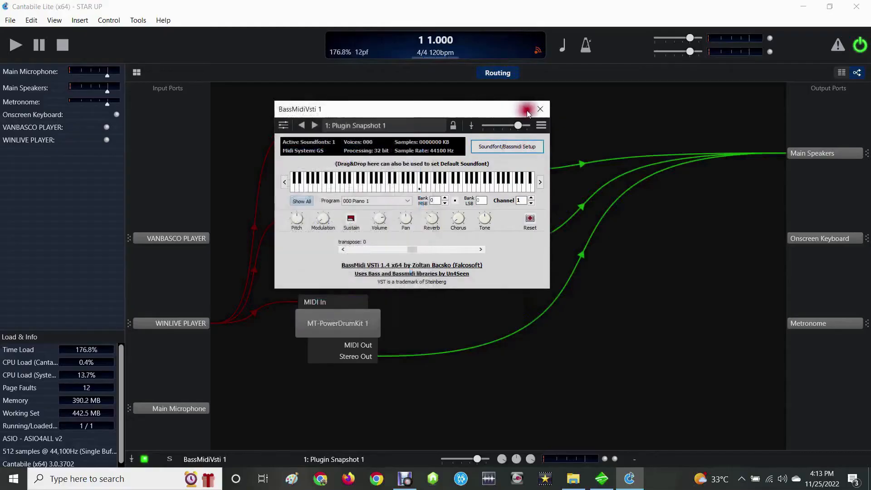
pyautogui.click(539, 109)
# - Inspect the SOUND Canvas VA plugin window and close it
pyautogui.click(352, 237)
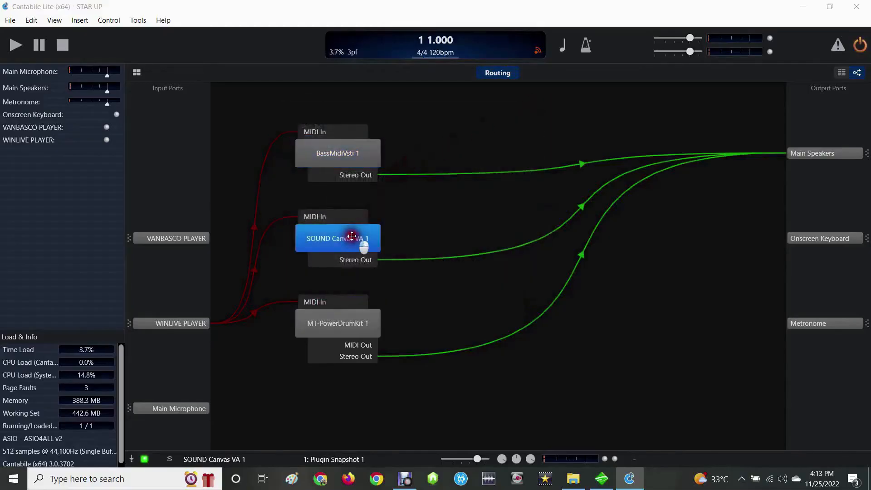
pyautogui.doubleClick(352, 236)
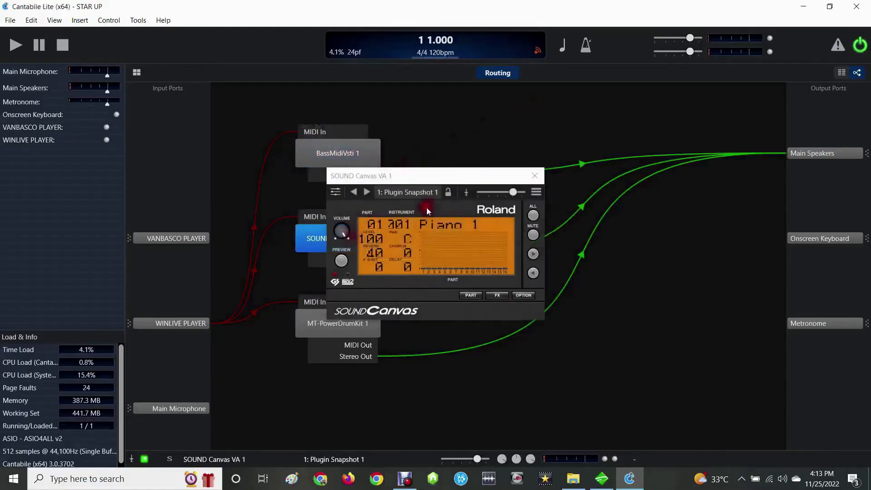
pyautogui.click(534, 175)
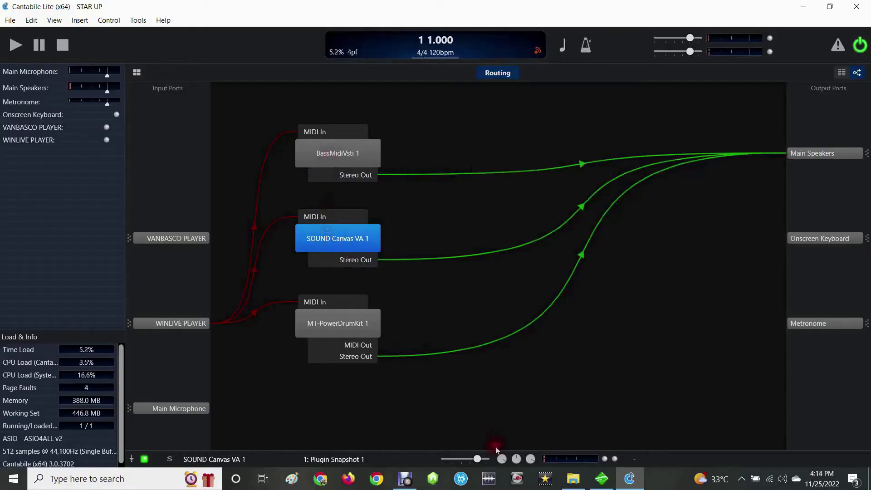
# - Play DISCO HITS OF 80_S (Winjoy) from Downloads > KAR DROP BOX in Winlive and restore the player to a smaller window
pyautogui.click(578, 482)
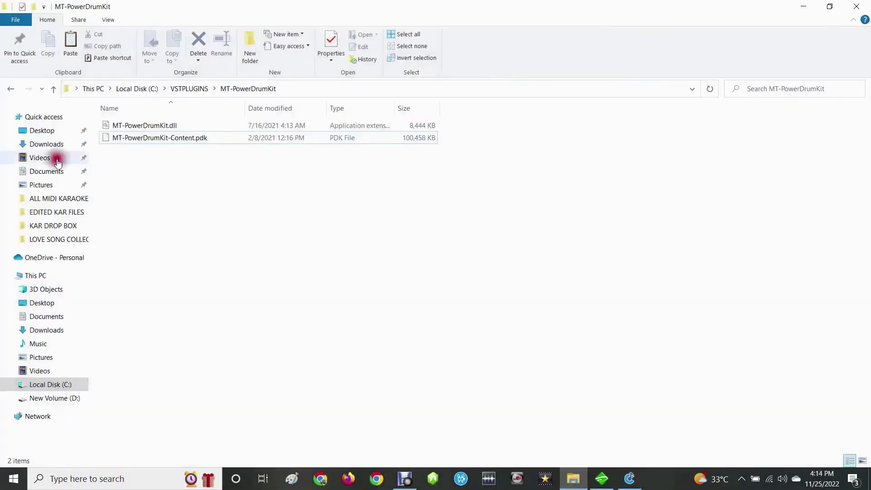
pyautogui.click(26, 141)
pyautogui.doubleClick(249, 370)
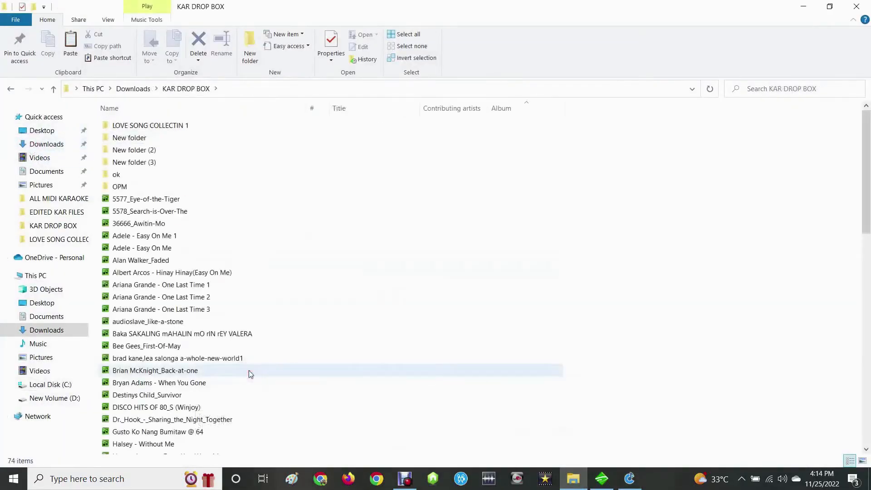
pyautogui.click(168, 407)
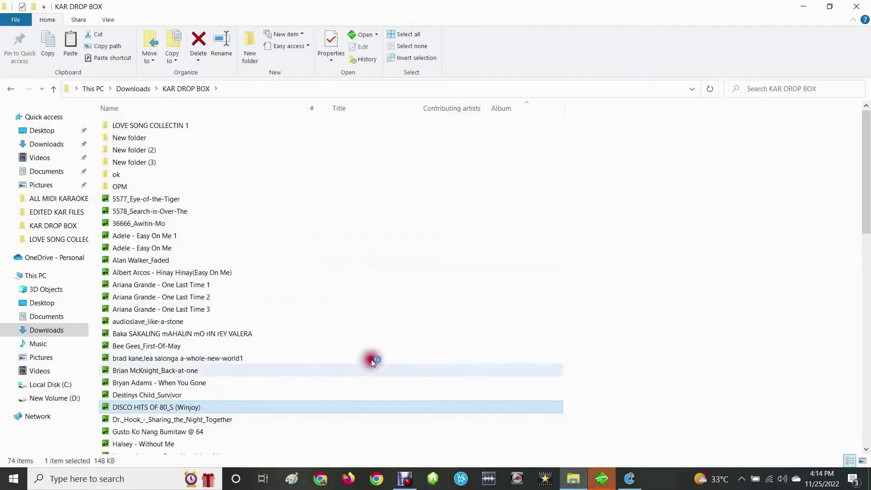
pyautogui.click(602, 476)
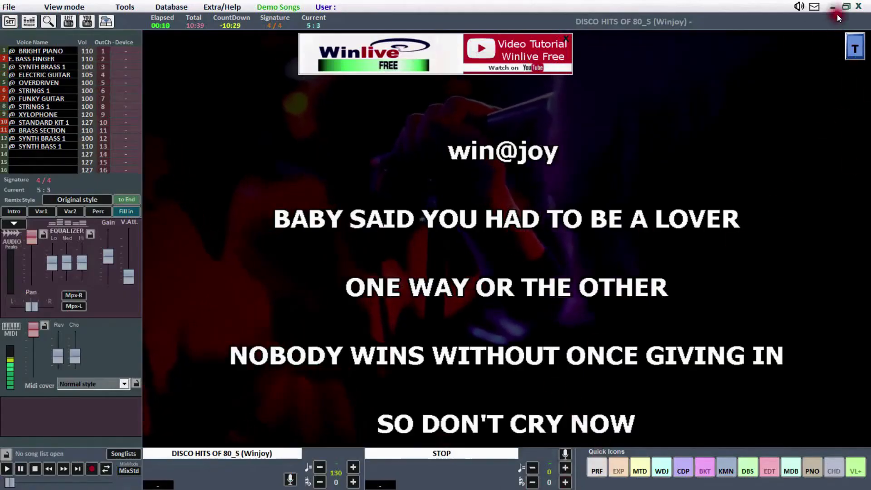
pyautogui.click(846, 7)
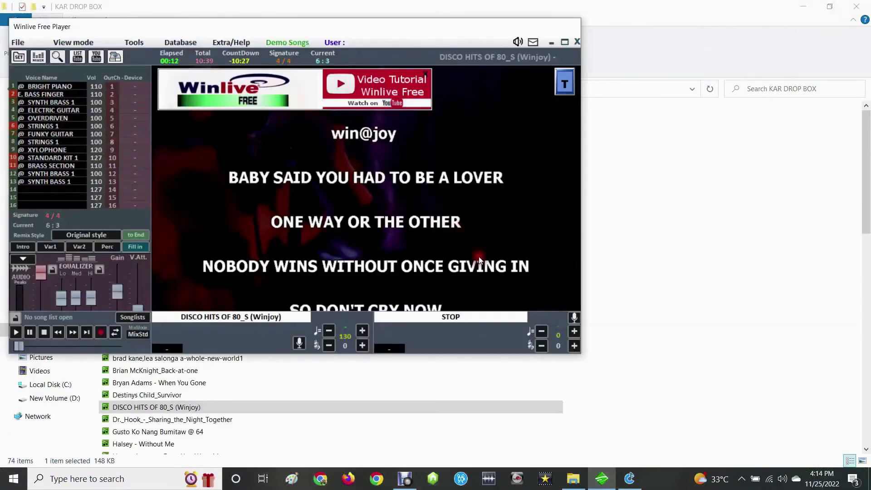
# - Switch to Cantabile Lite, watch the MT-PowerDrumKit window during song playback, and close it
pyautogui.click(630, 483)
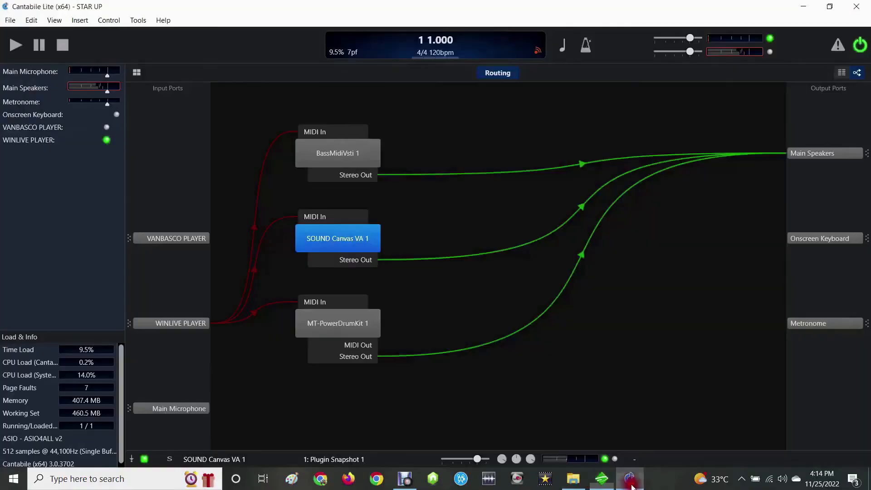
pyautogui.doubleClick(371, 328)
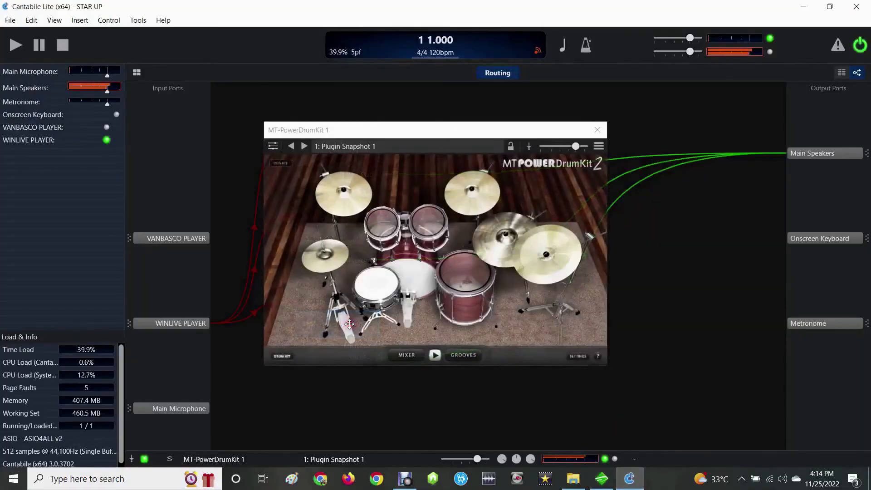
pyautogui.click(494, 259)
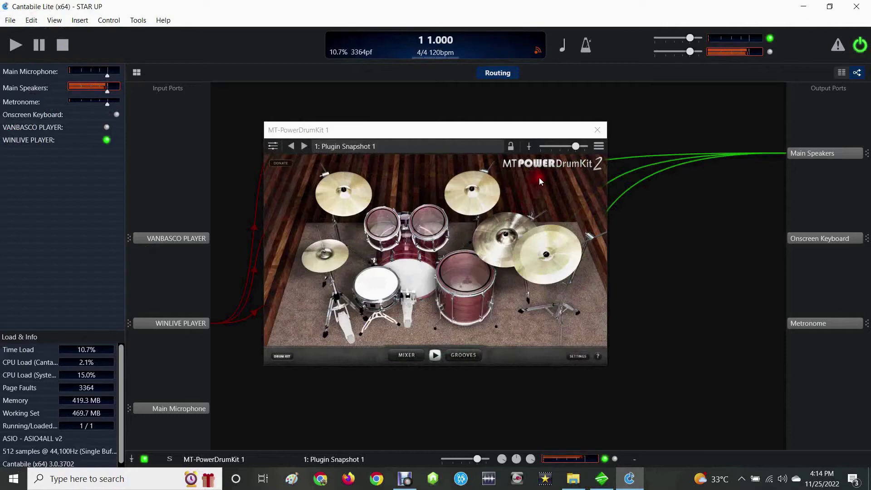
pyautogui.click(597, 135)
# - Open the SOUND Canvas VA and BassMidiVsti windows and arrange them side by side above the drum plugin
pyautogui.doubleClick(358, 245)
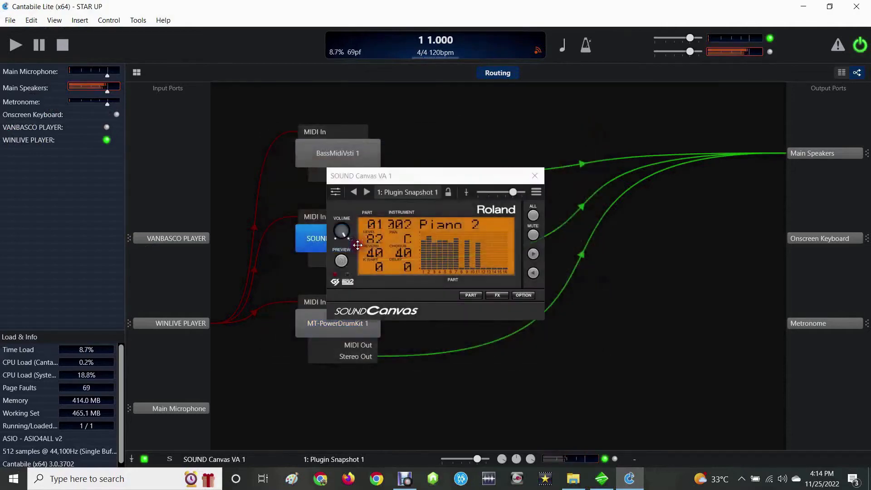
pyautogui.moveTo(453, 177); pyautogui.dragTo(301, 180)
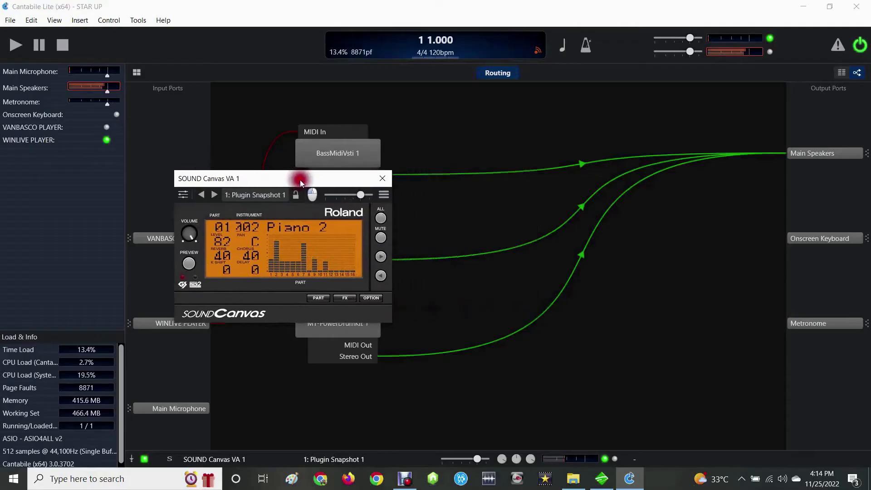
pyautogui.doubleClick(324, 156)
pyautogui.moveTo(428, 116); pyautogui.dragTo(615, 97)
pyautogui.moveTo(335, 181); pyautogui.dragTo(403, 91)
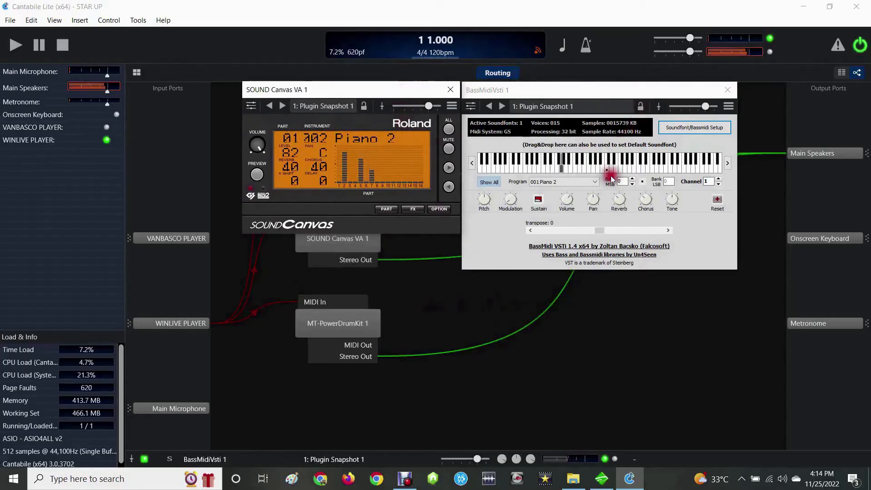
# - Open the MT-PowerDrumKit 1 window, watch the drums during playback, and move it clear of its routing block
pyautogui.doubleClick(360, 328)
pyautogui.moveTo(473, 127); pyautogui.dragTo(290, 211)
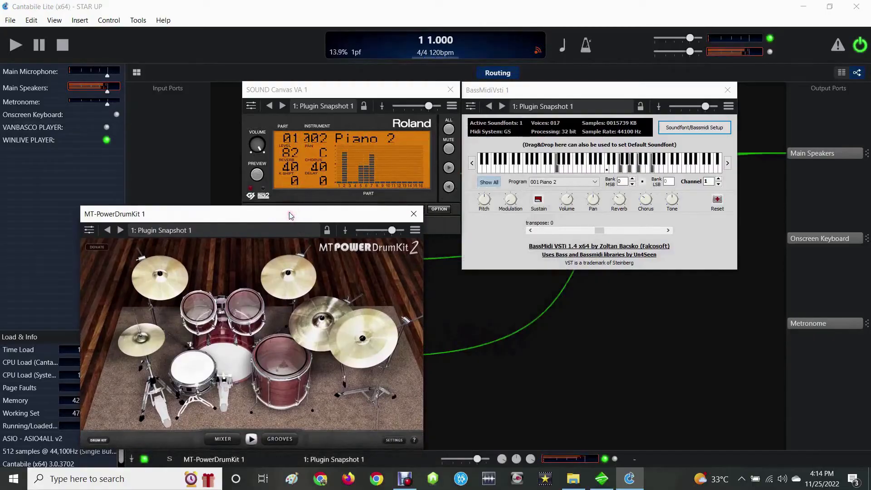
pyautogui.click(295, 275)
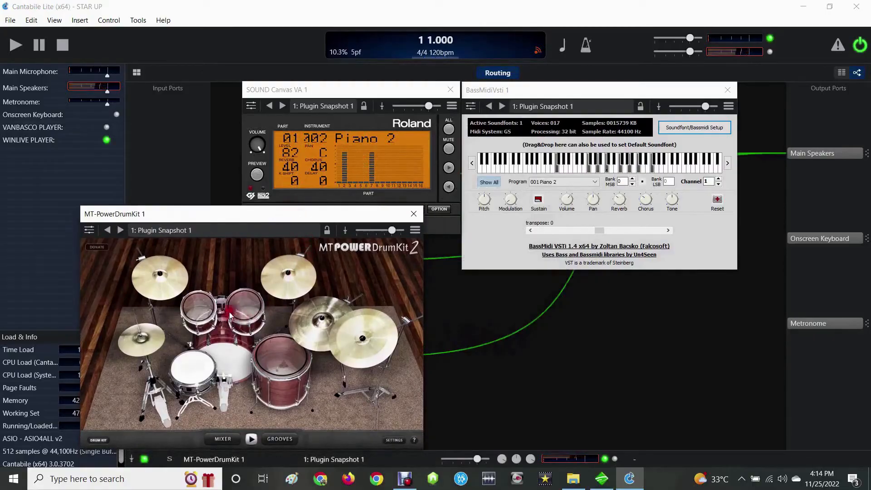
pyautogui.moveTo(367, 219); pyautogui.dragTo(290, 110)
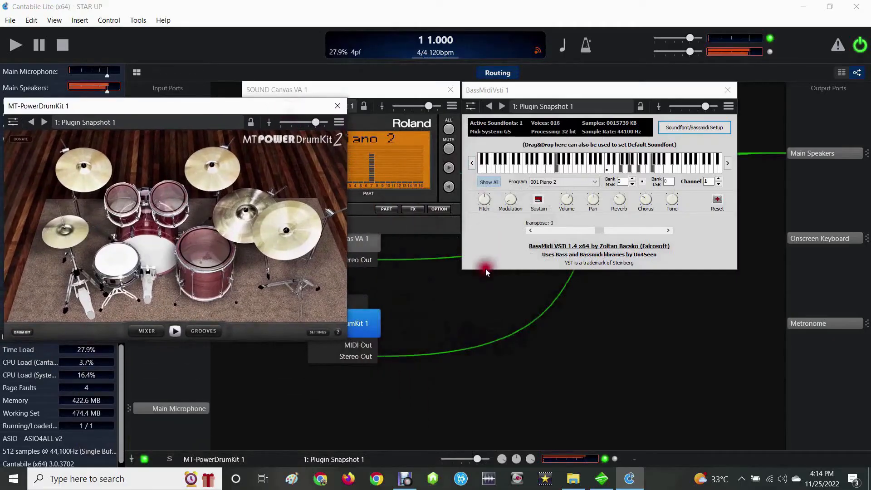
# - Suspend the MT-PowerDrumKit 1 plugin during playback to hear the song without it, and set it back to running
pyautogui.rightClick(370, 325)
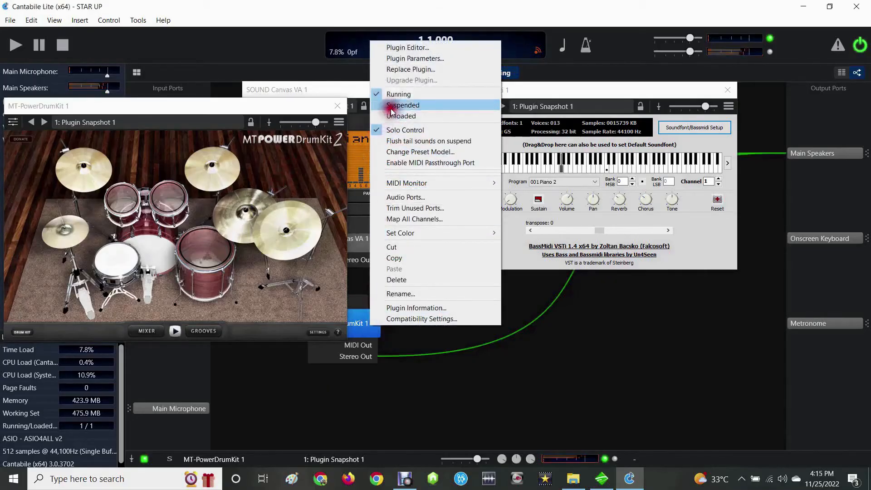
pyautogui.click(383, 105)
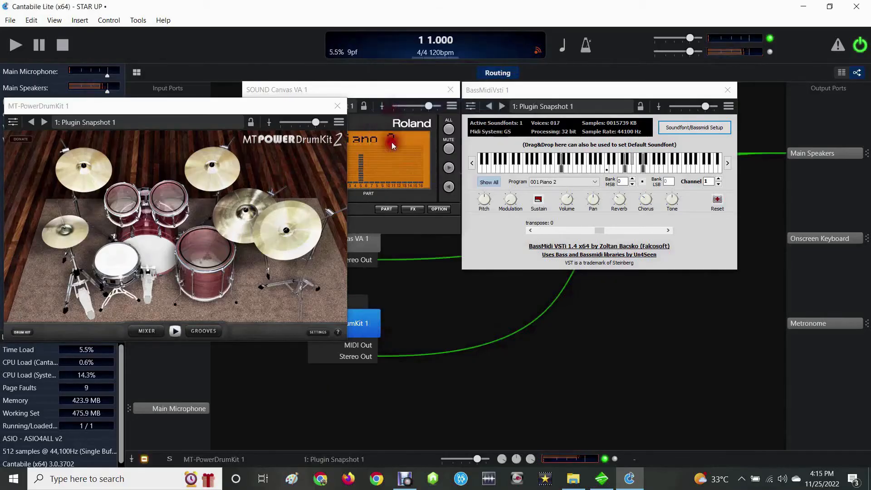
pyautogui.click(385, 269)
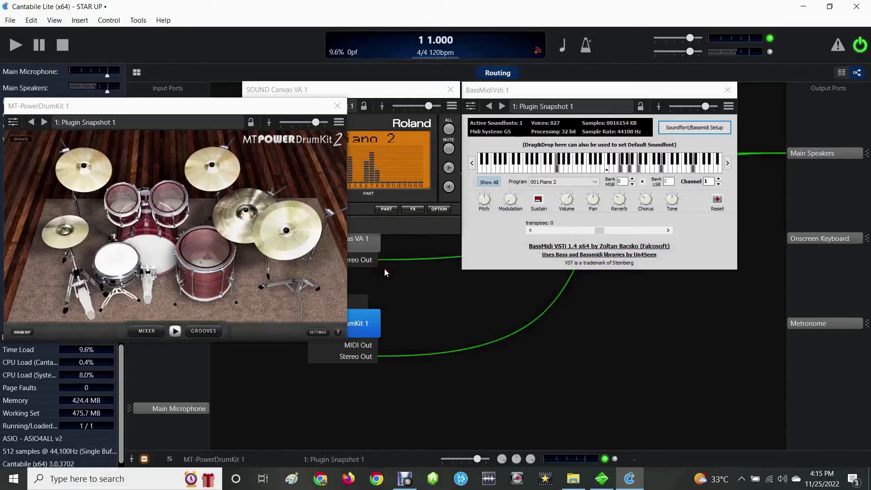
pyautogui.click(349, 293)
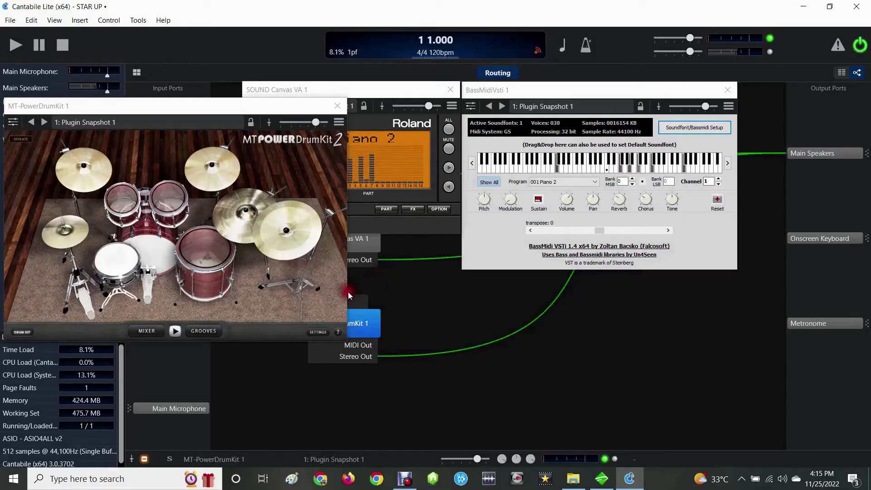
pyautogui.rightClick(362, 324)
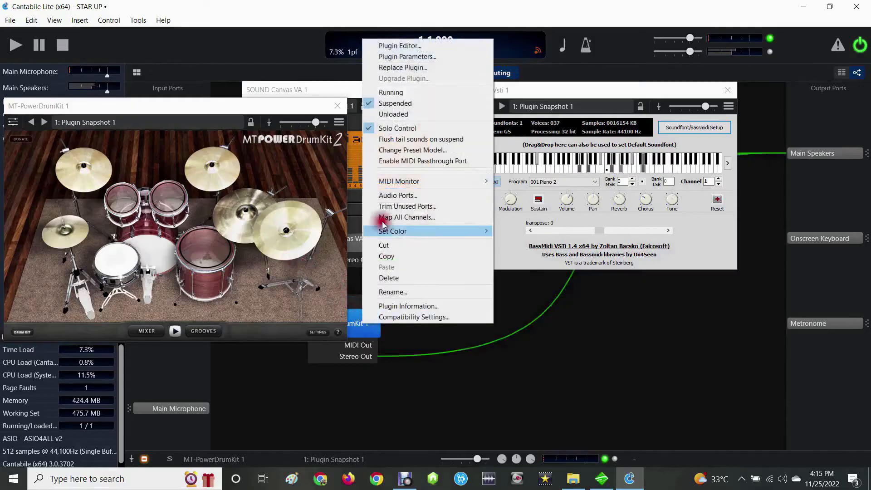
pyautogui.click(397, 95)
# - Move the drum plugin window below SOUND Canvas VA, and lower that synth's output level before raising it to near maximum
pyautogui.moveTo(305, 111); pyautogui.dragTo(443, 183)
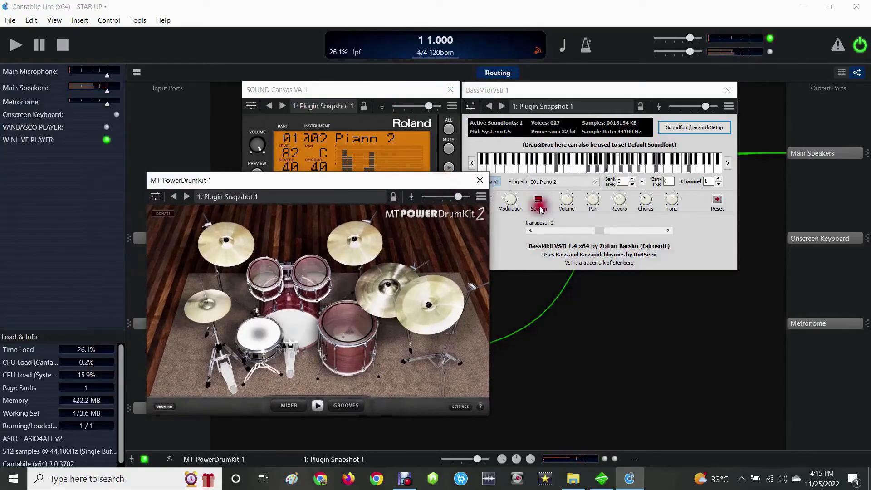
pyautogui.click(371, 88)
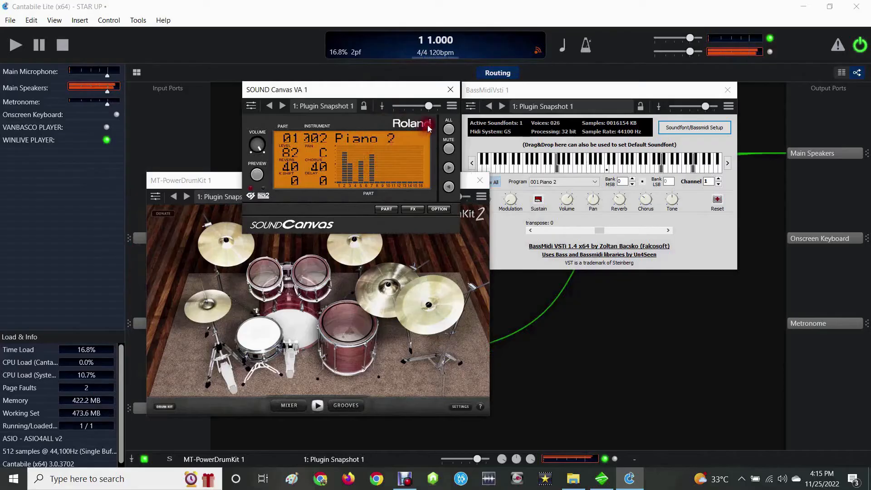
pyautogui.moveTo(429, 116); pyautogui.dragTo(386, 134)
pyautogui.moveTo(409, 105); pyautogui.dragTo(291, 127)
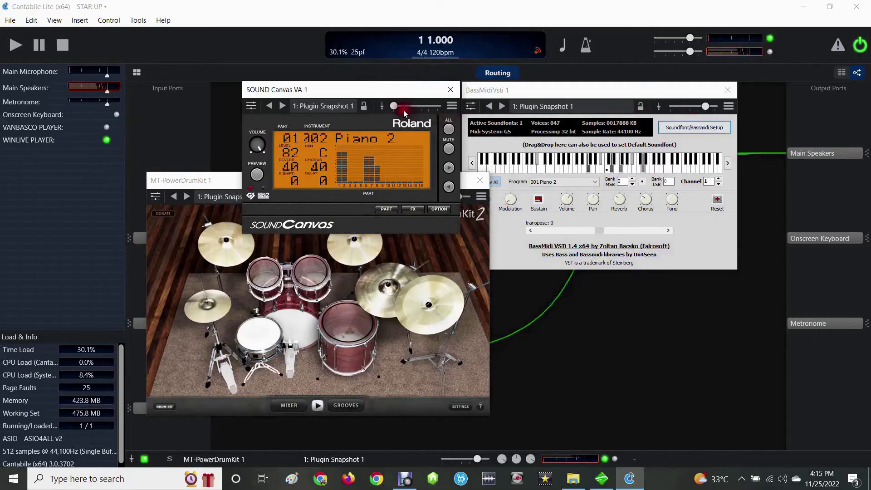
pyautogui.moveTo(396, 106); pyautogui.dragTo(499, 127)
# - Lower the BassMidiVsti 1 output level and raise it slightly above its original setting, and switch to Winlive
pyautogui.click(548, 88)
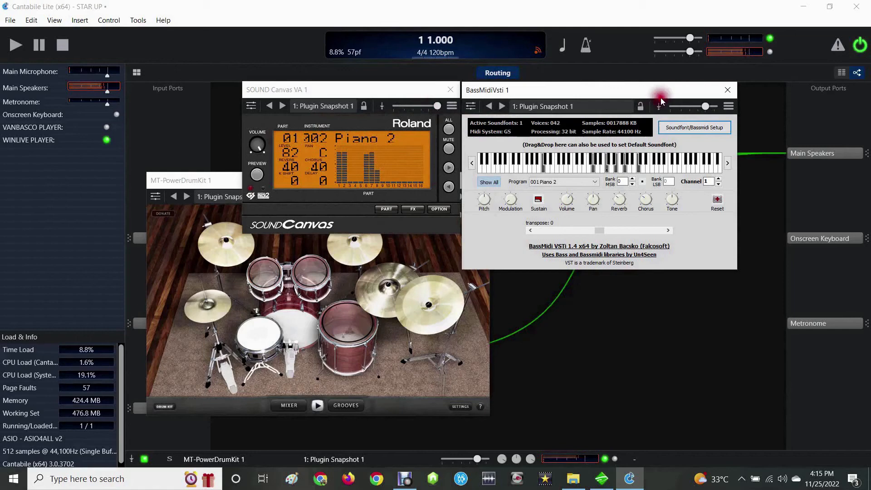
pyautogui.moveTo(705, 111); pyautogui.dragTo(672, 108)
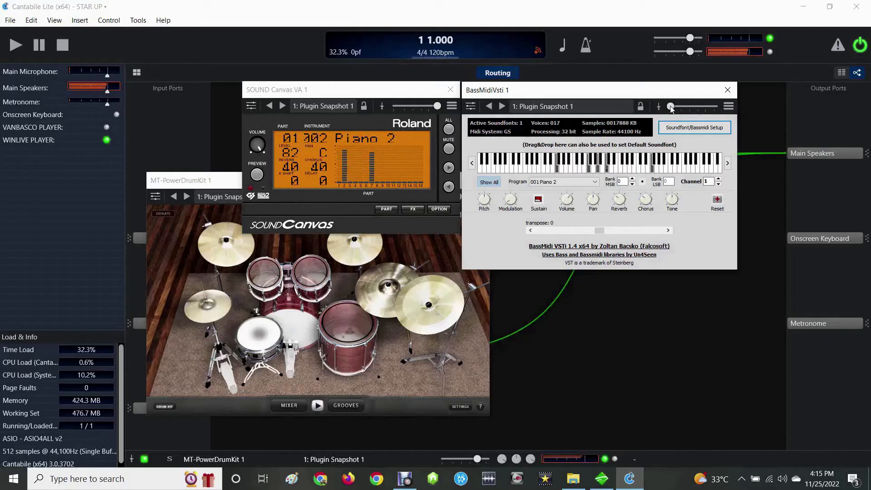
pyautogui.moveTo(672, 109); pyautogui.dragTo(757, 130)
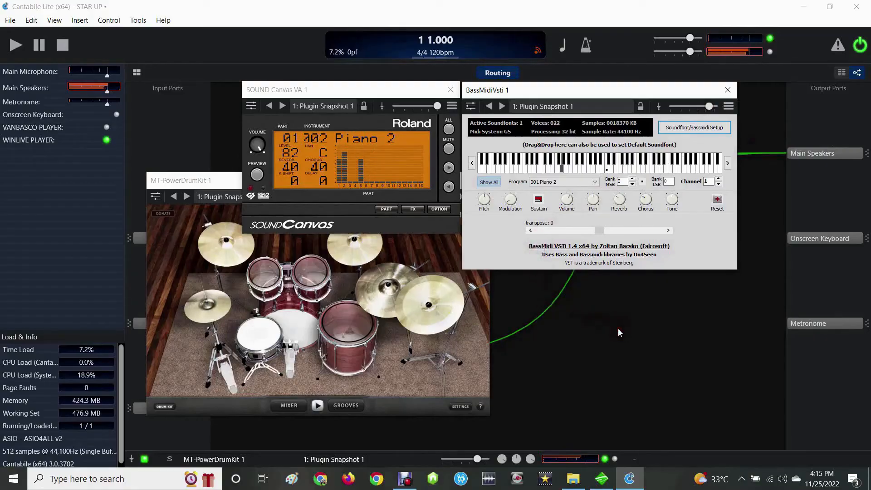
pyautogui.click(599, 477)
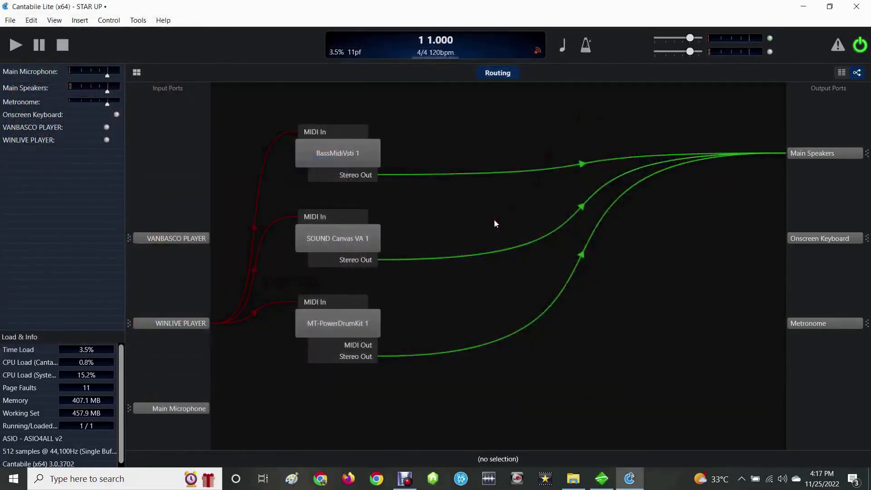
# - Check the BassMidiVsti 1 plugin window in Cantabile Lite, close it, and dismiss the object insertion choices
pyautogui.doubleClick(335, 154)
pyautogui.click(727, 90)
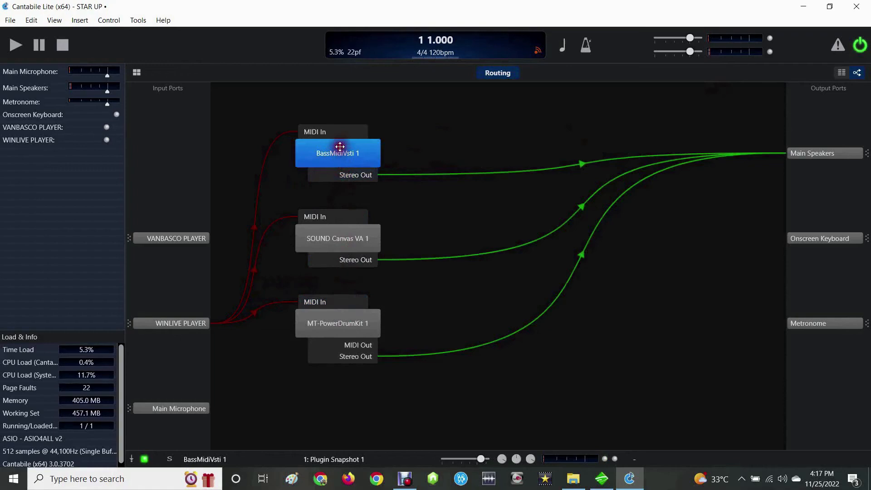
pyautogui.click(657, 231)
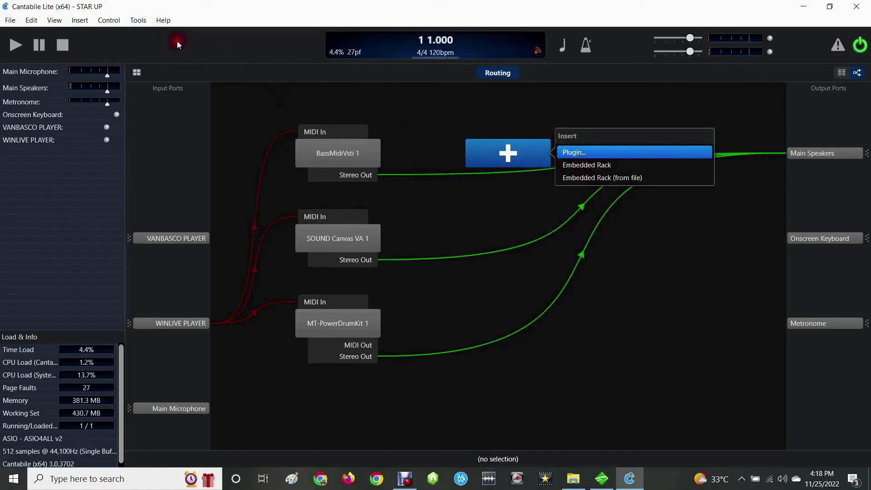
pyautogui.click(669, 271)
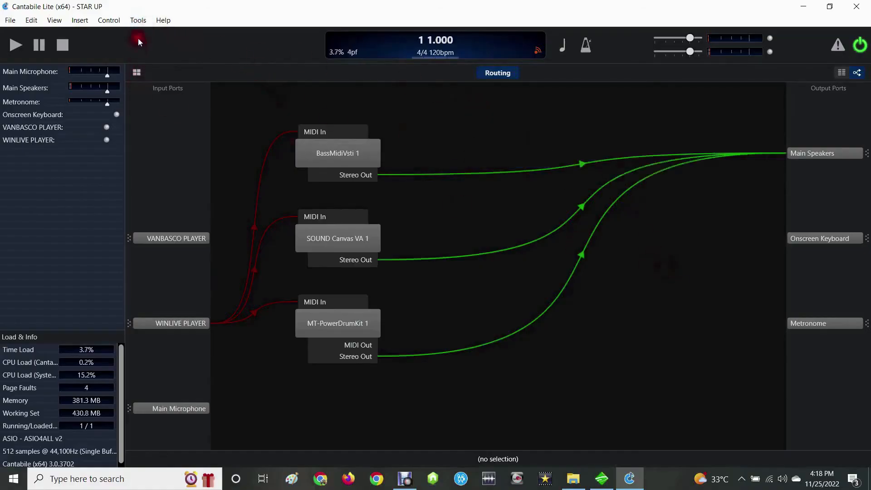
# - Add C:\Program Files\Common Files\VST3, C:\Program Files\VstPlugins and C:\Program Files (x86)\VST as VST plugin folders and apply the options
pyautogui.click(138, 20)
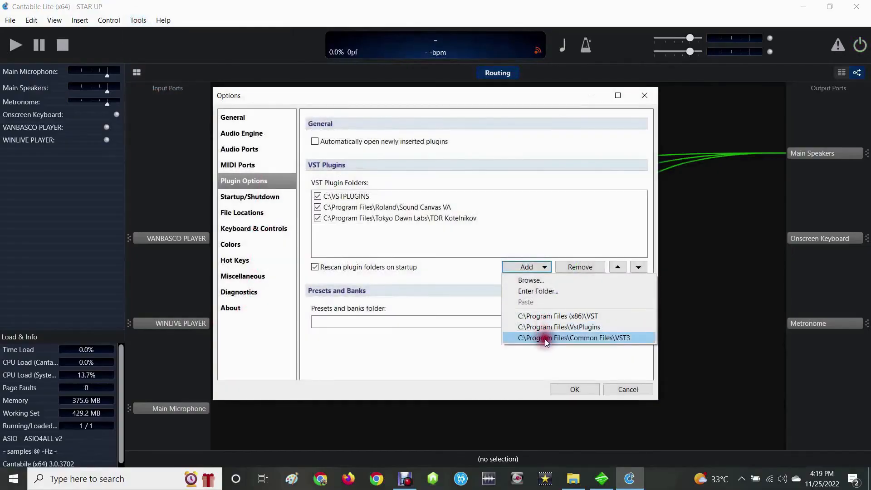
pyautogui.click(545, 339)
pyautogui.click(540, 268)
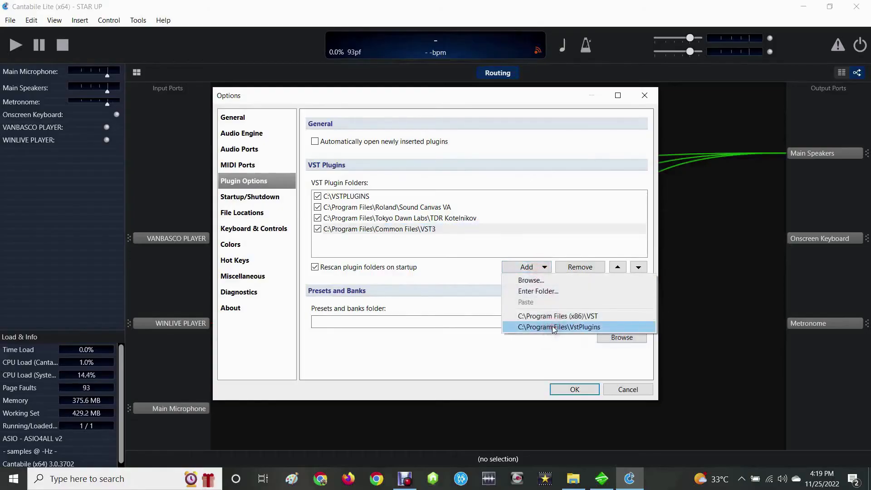
pyautogui.click(552, 326)
pyautogui.click(518, 267)
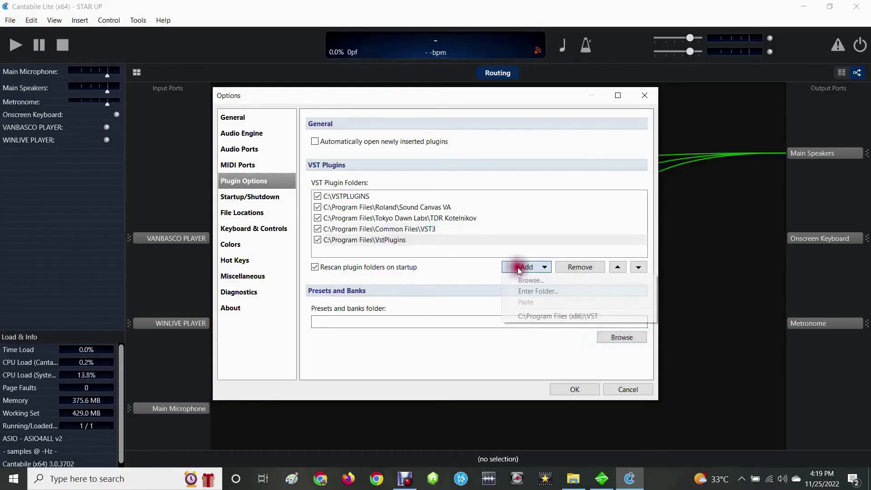
pyautogui.click(549, 317)
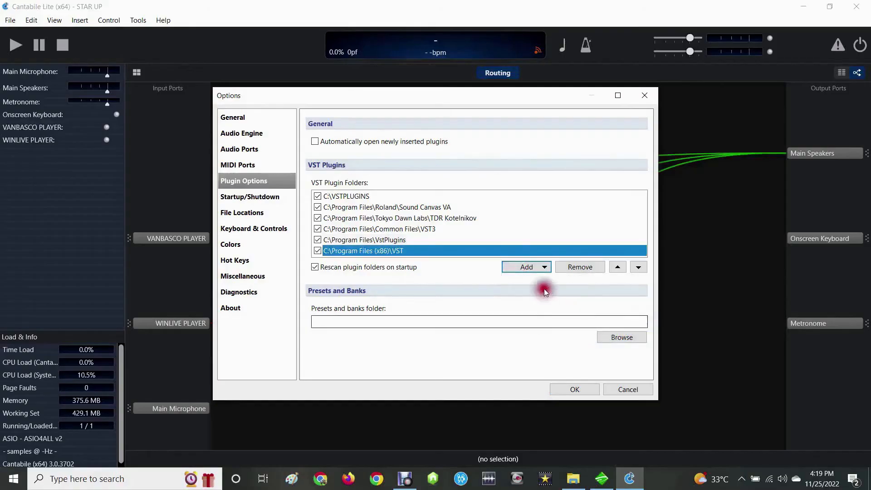
pyautogui.press('Return')
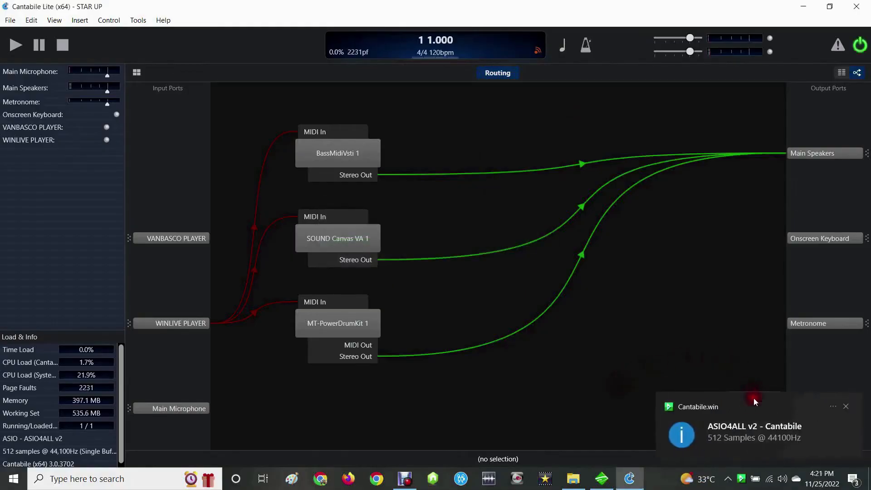
# - Insert the VST2 version of the TDR Kotelnikov mastering plugin into an empty spot of the routing view
pyautogui.moveTo(701, 248)
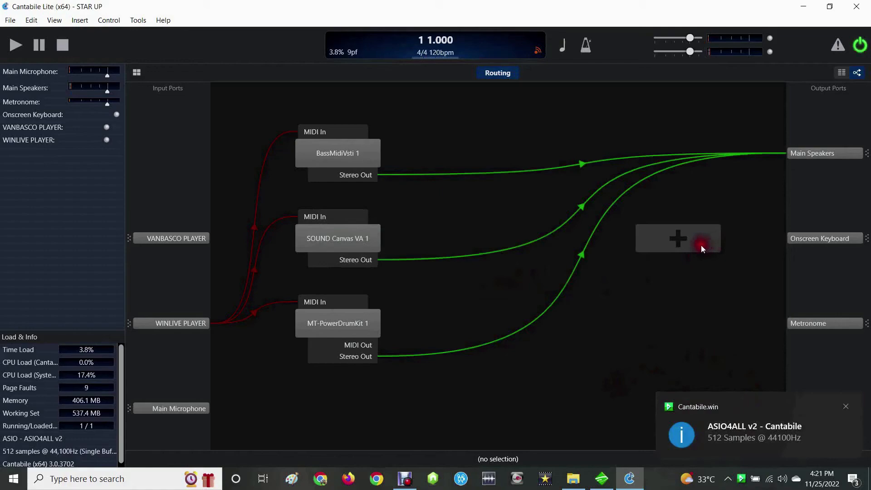
pyautogui.click(691, 245)
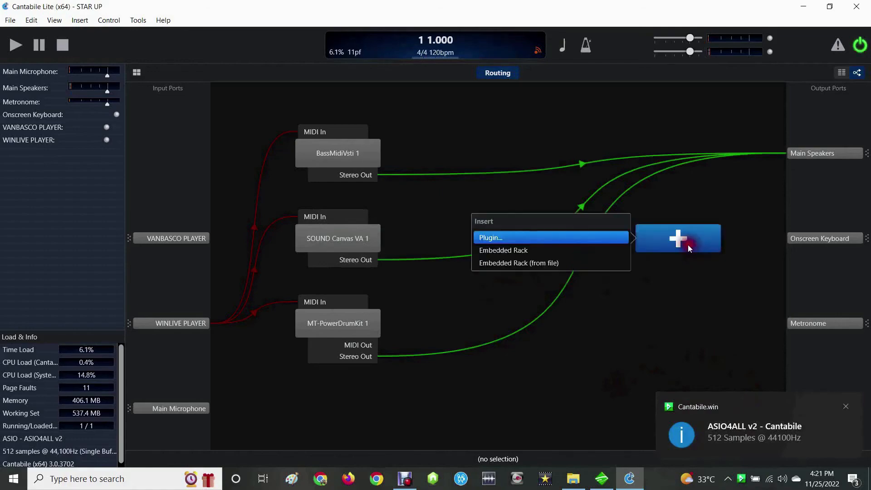
pyautogui.click(556, 240)
pyautogui.scroll(-3, 377, 204)
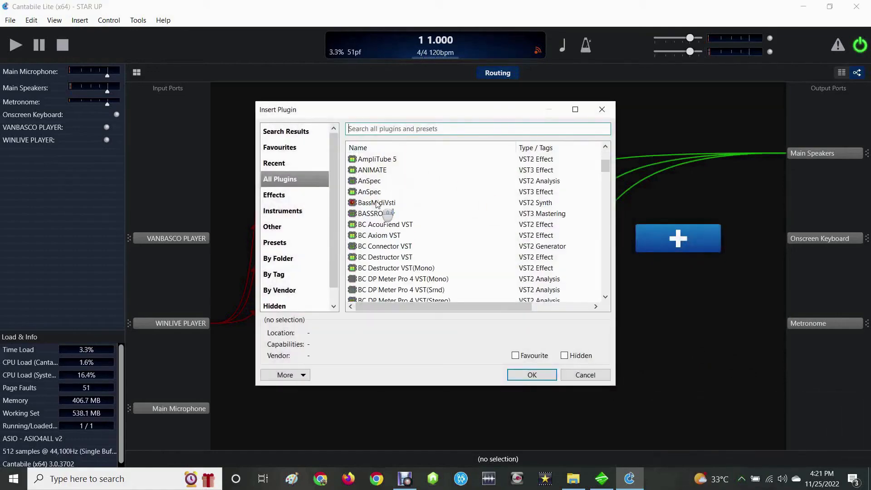
pyautogui.scroll(-12, 376, 204)
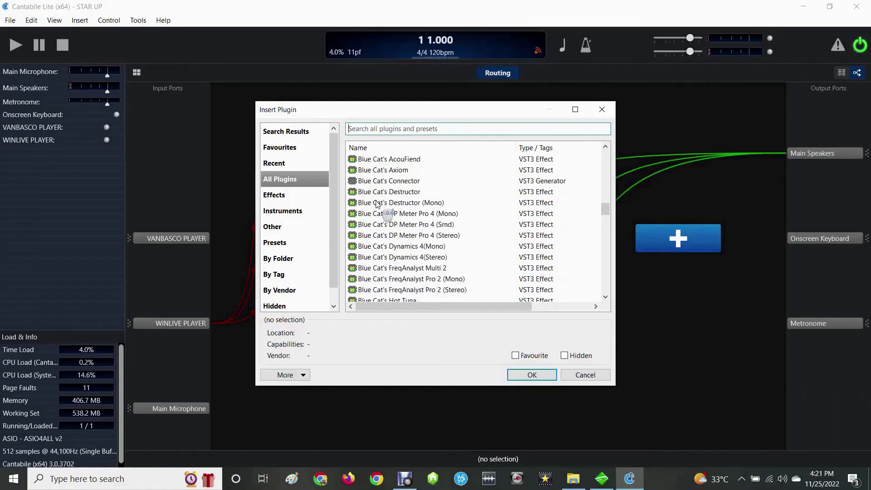
pyautogui.scroll(-15, 382, 203)
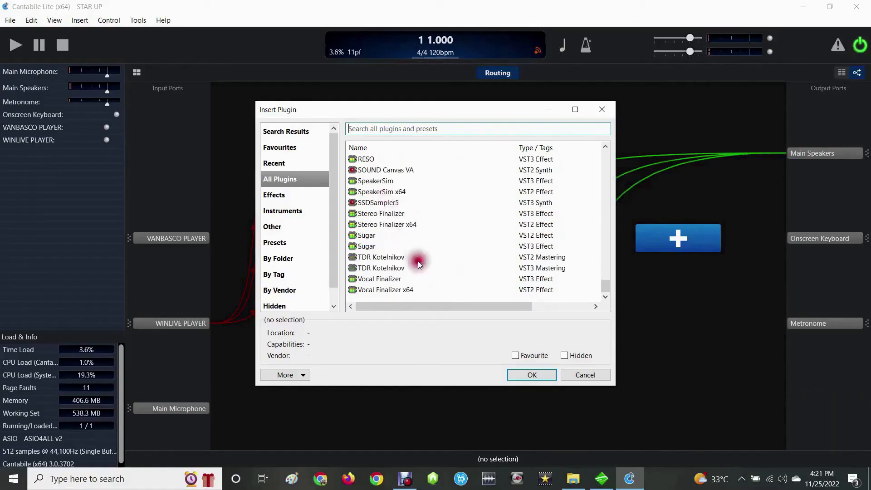
pyautogui.click(375, 257)
pyautogui.click(519, 372)
# - Place TDR Kotelnikov 1 beside MT-PowerDrumKit 1 and reroute the drum kit's stereo output from Main Speakers into it
pyautogui.moveTo(670, 239); pyautogui.dragTo(480, 343)
pyautogui.click(585, 257)
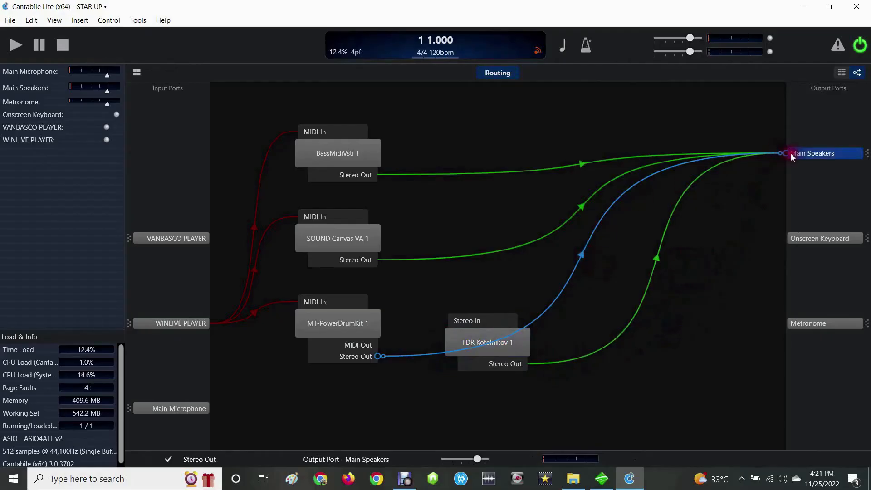
pyautogui.moveTo(778, 153); pyautogui.dragTo(487, 342)
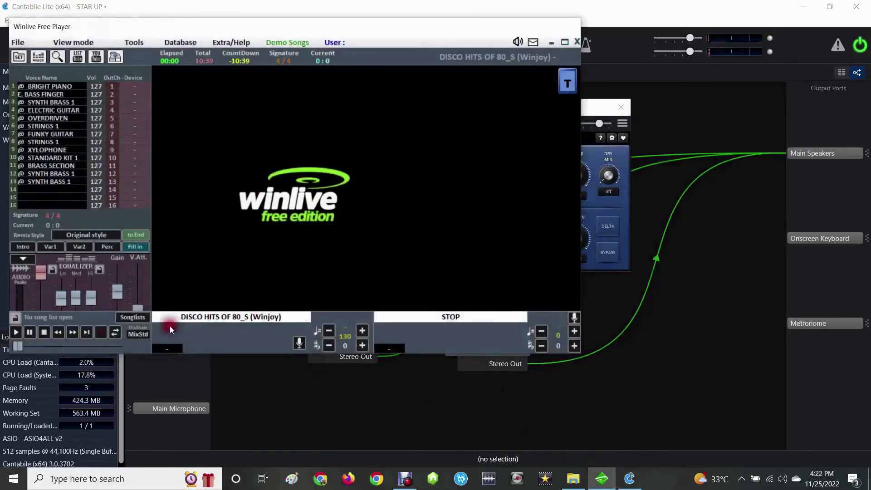
# - Play DISCO HITS OF 80_S (Winjoy) in Winlive and apply the Mastering - Punchy (TRK) preset to TDR Kotelnikov 1 in Cantabile Lite
pyautogui.click(16, 332)
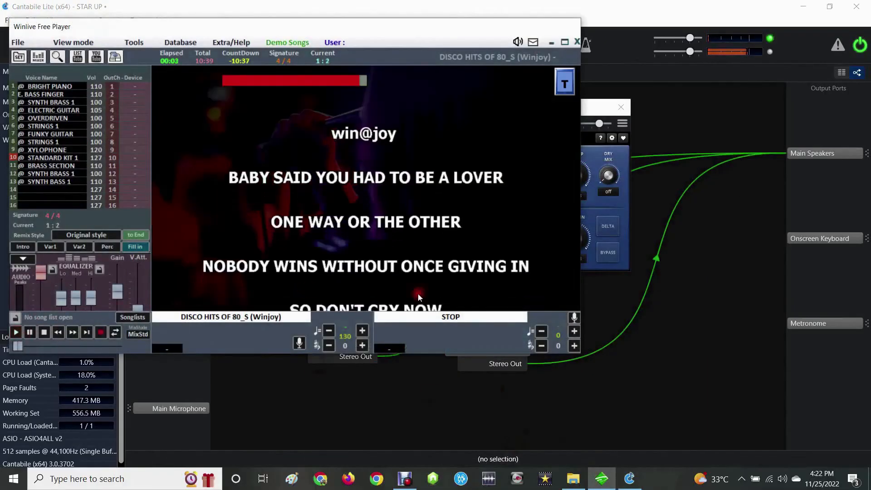
pyautogui.click(624, 481)
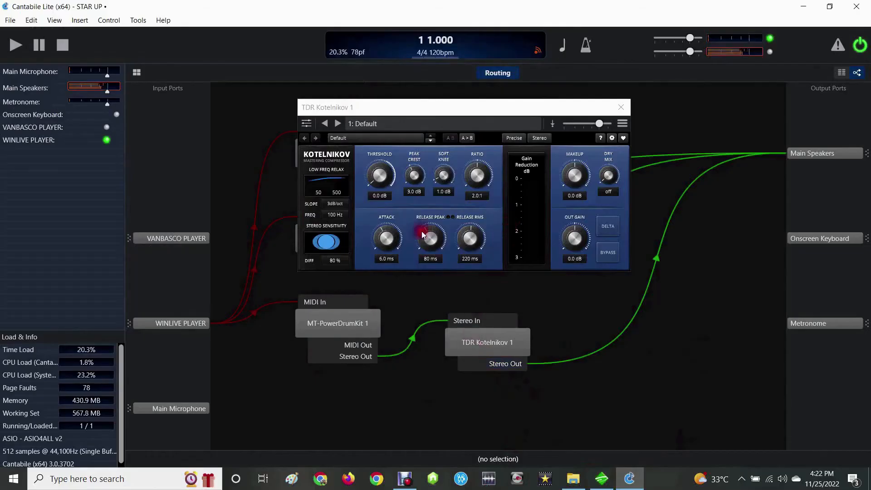
pyautogui.click(380, 126)
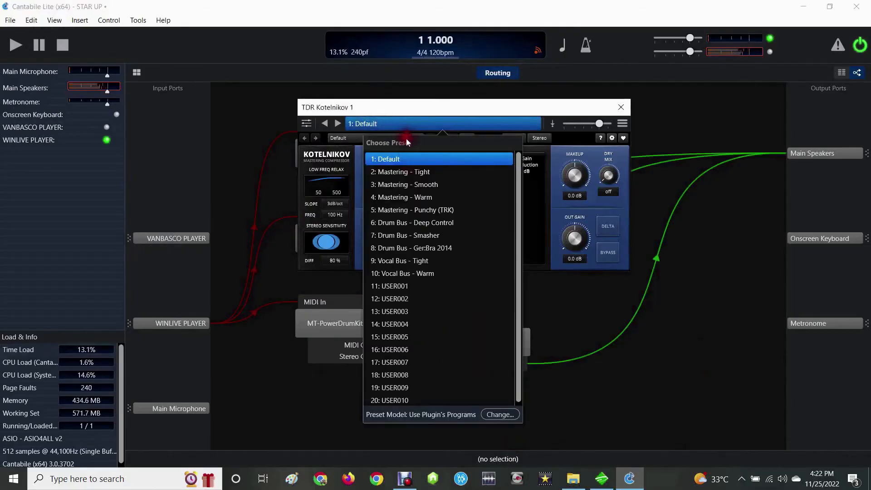
pyautogui.click(392, 125)
pyautogui.click(392, 124)
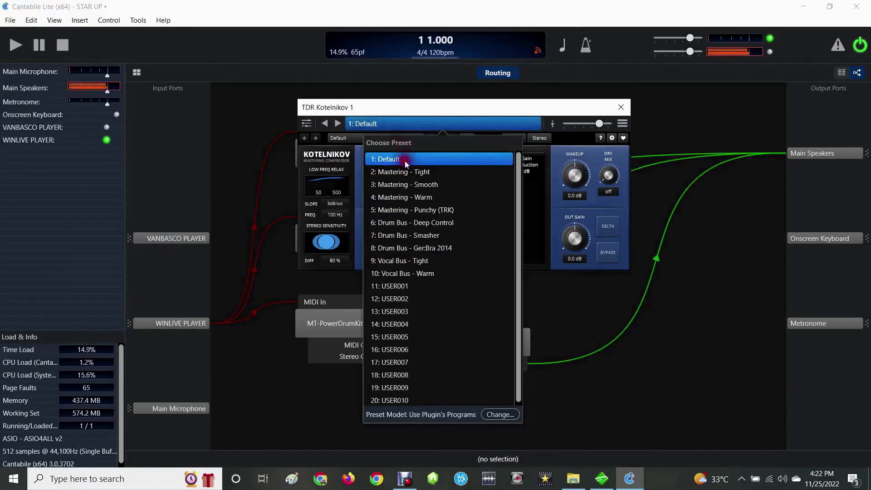
pyautogui.click(410, 210)
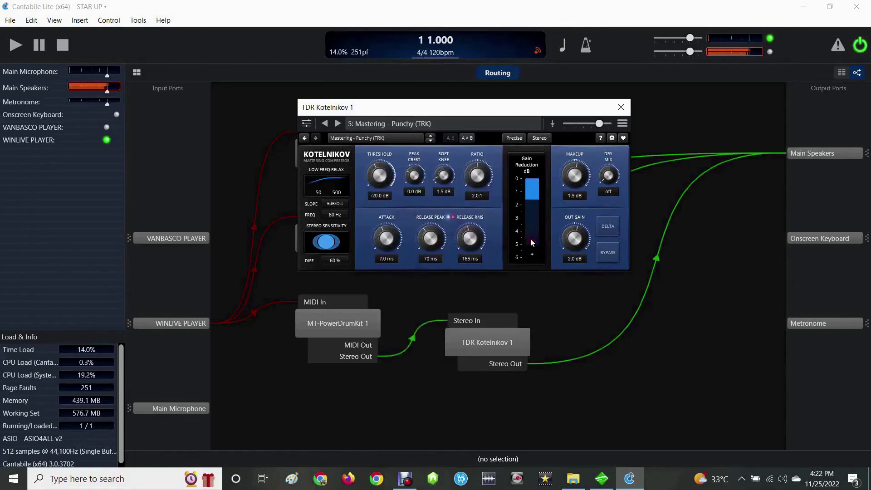
# - Raise the makeup gain of TDR Kotelnikov 1 to about 3.9 dB and close the plugin window
pyautogui.moveTo(573, 180); pyautogui.dragTo(574, 163)
pyautogui.click(621, 108)
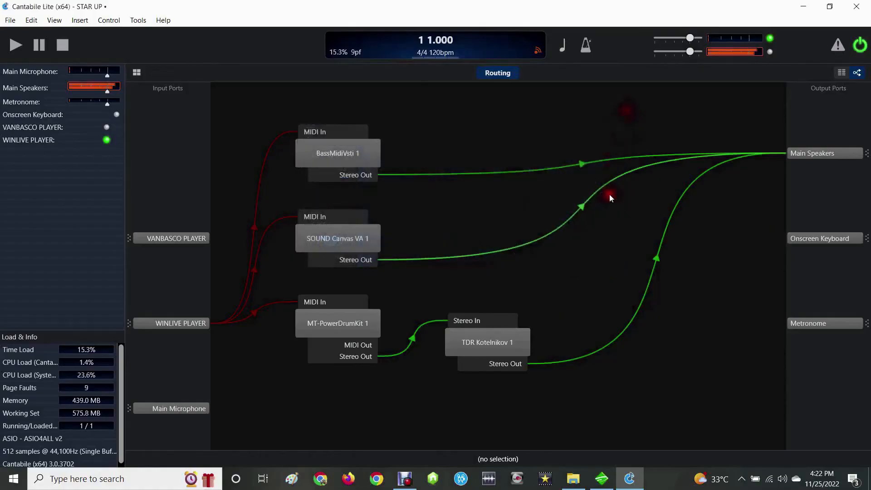
# - Insert the VST2 TDR Kotelnikov beside SOUND Canvas VA 1 and reroute that synth's stereo output from Main Speakers into it
pyautogui.moveTo(542, 241)
pyautogui.click(510, 244)
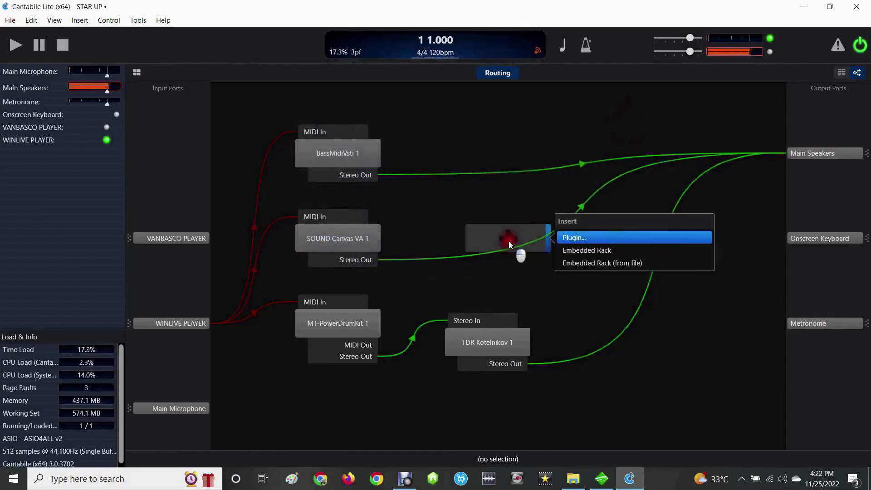
pyautogui.click(571, 235)
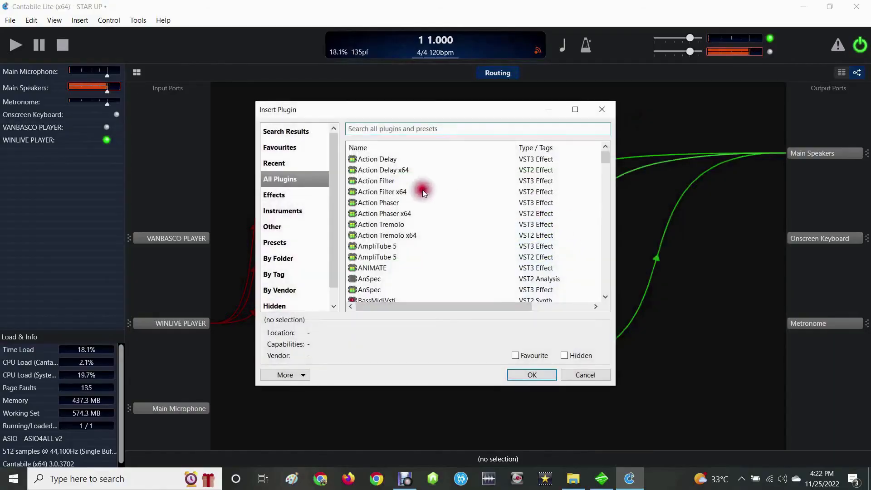
pyautogui.scroll(-5, 563, 195)
pyautogui.moveTo(604, 171); pyautogui.dragTo(595, 283)
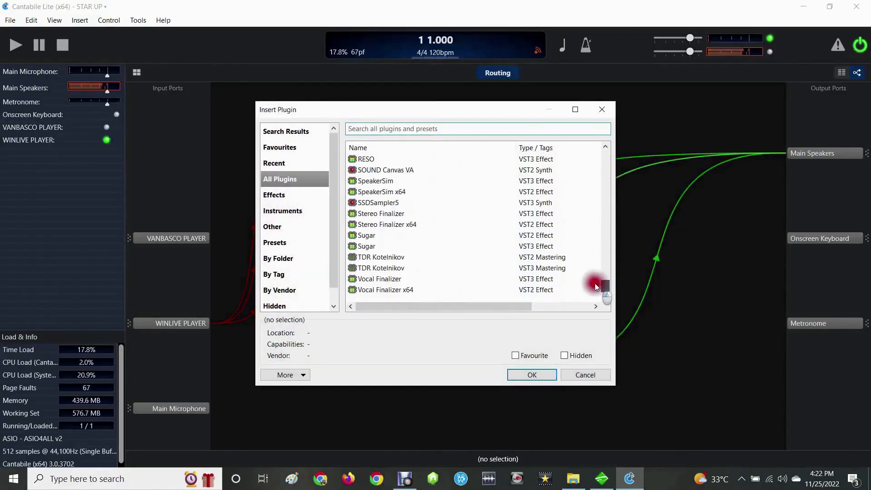
pyautogui.click(393, 256)
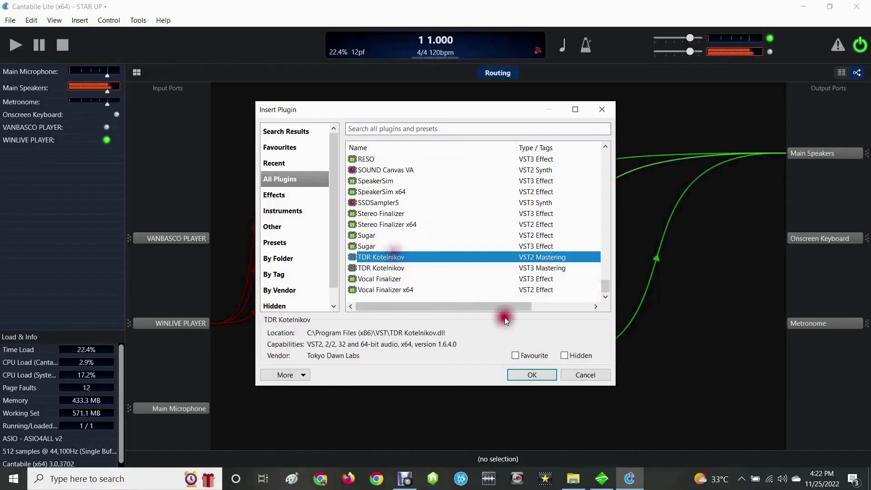
pyautogui.click(522, 371)
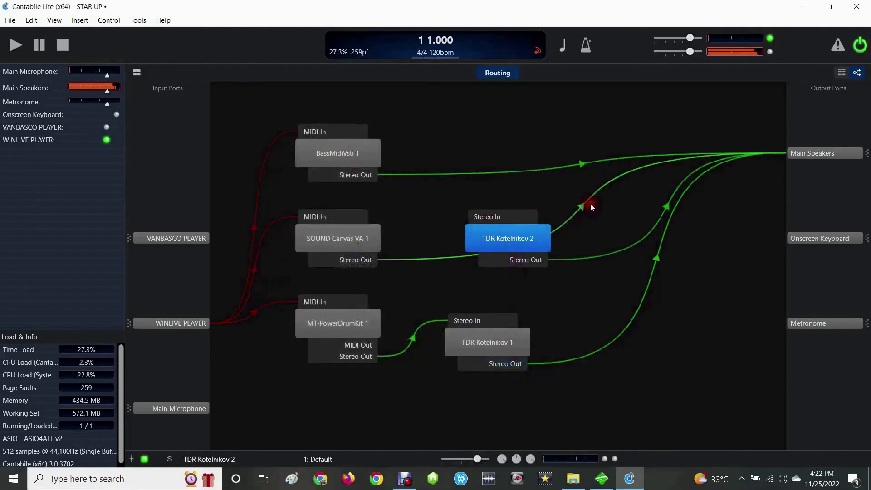
pyautogui.click(583, 206)
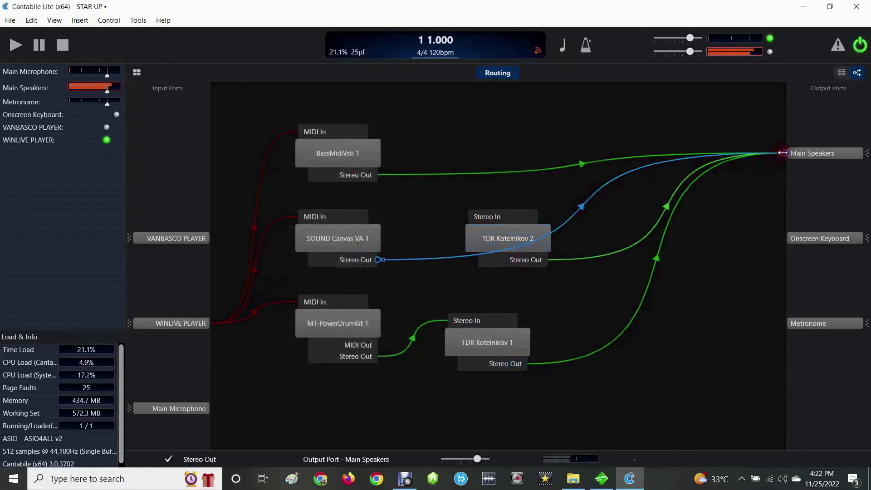
pyautogui.moveTo(786, 151); pyautogui.dragTo(476, 223)
# - Apply the Mastering - Smooth preset to TDR Kotelnikov 2 and raise its makeup gain
pyautogui.doubleClick(496, 239)
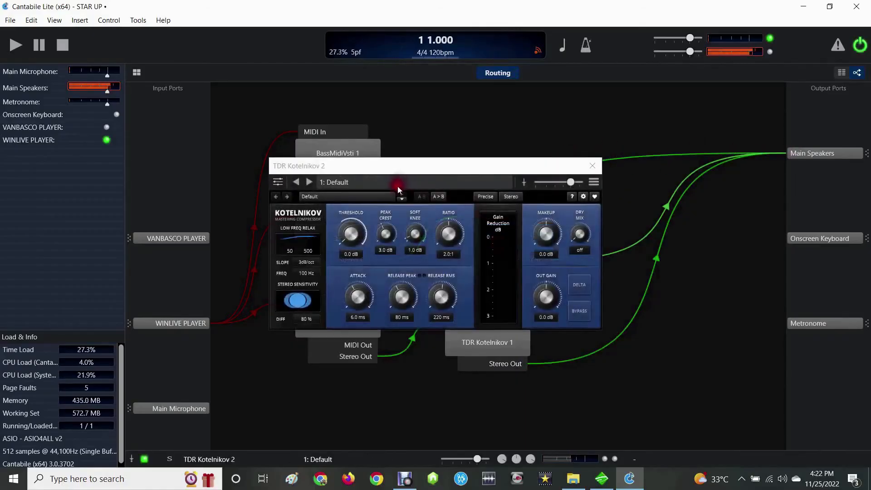
pyautogui.click(357, 184)
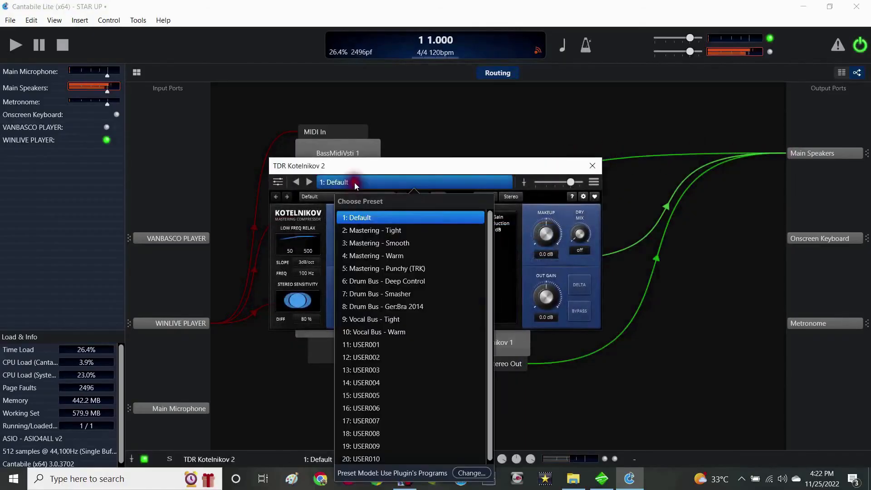
pyautogui.click(402, 243)
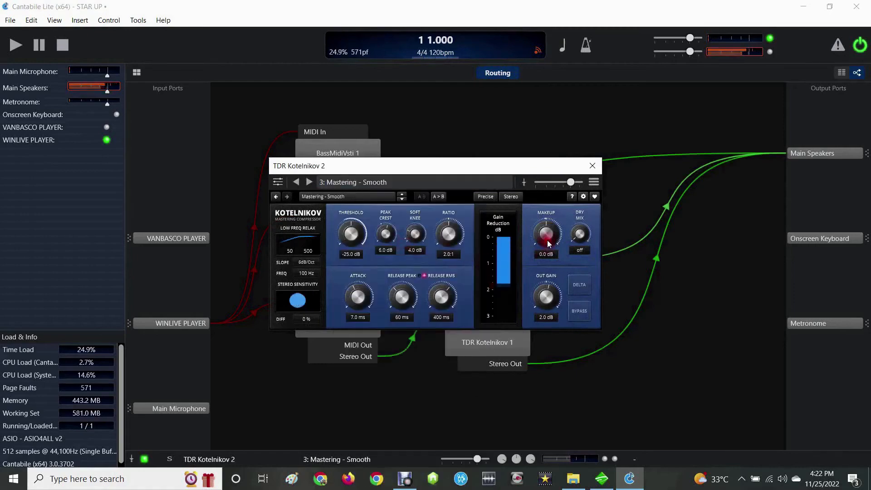
pyautogui.moveTo(542, 186); pyautogui.dragTo(540, 179)
pyautogui.click(595, 165)
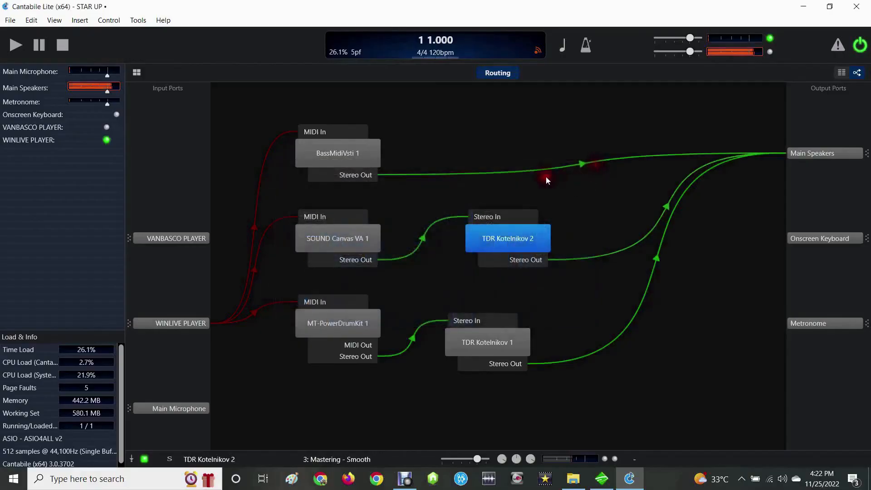
# - Insert another VST2 TDR Kotelnikov beside BassMidiVsti 1 and reroute that synth's stereo output from Main Speakers into it
pyautogui.click(483, 150)
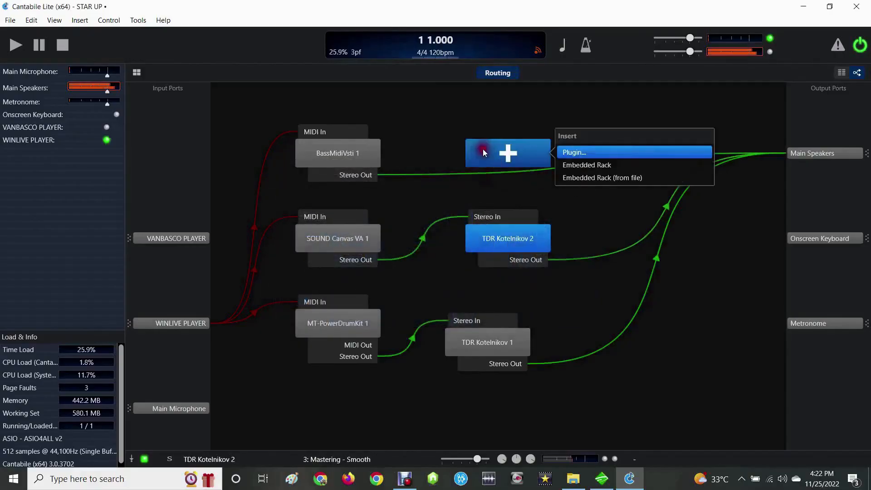
pyautogui.click(561, 152)
pyautogui.moveTo(603, 159); pyautogui.dragTo(589, 294)
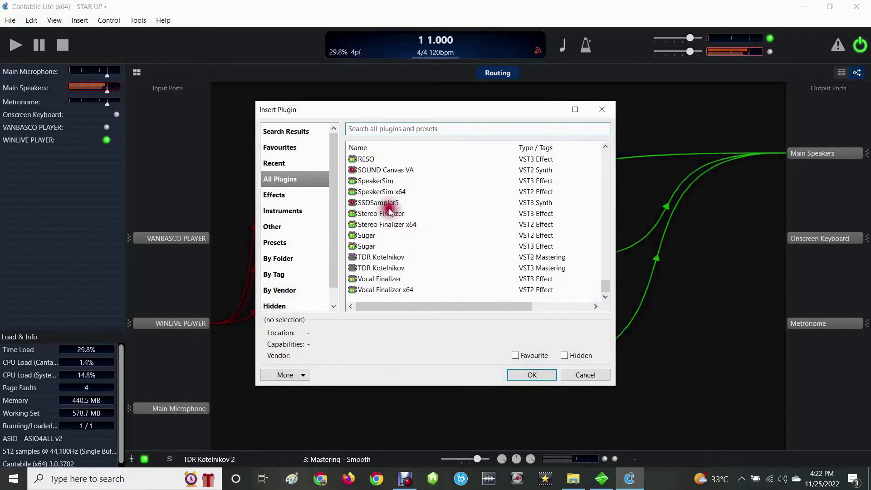
pyautogui.click(386, 259)
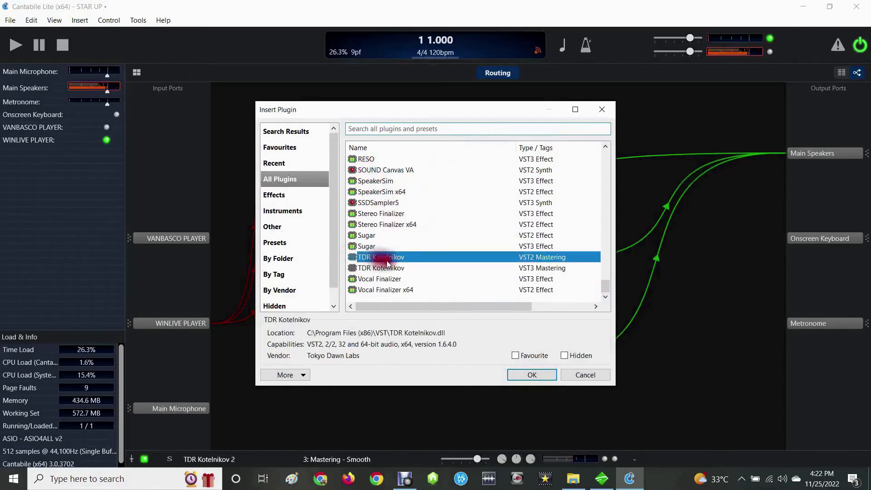
pyautogui.click(519, 372)
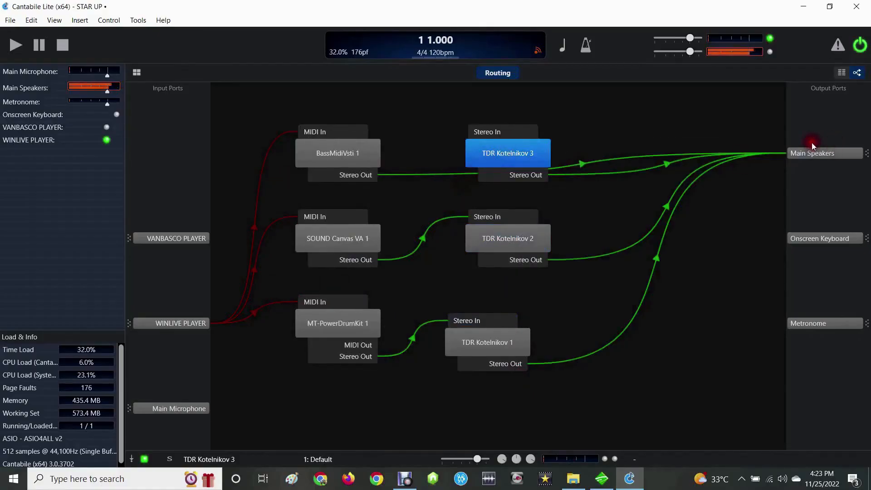
pyautogui.click(652, 155)
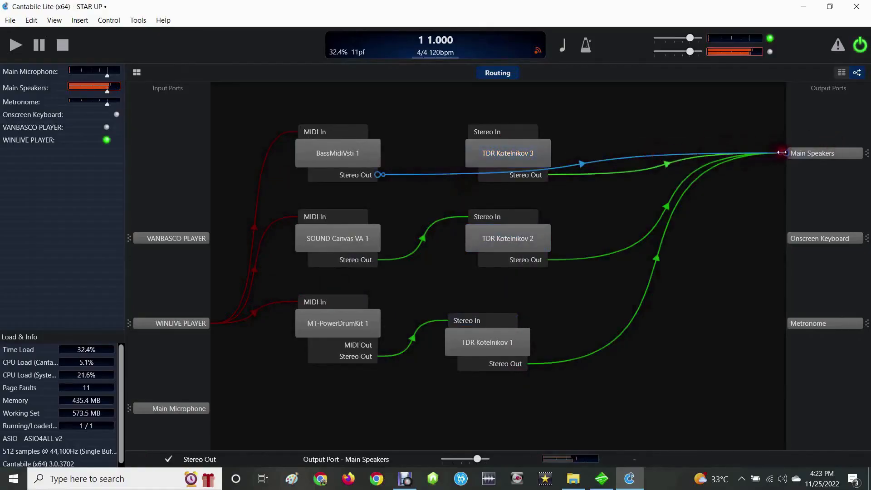
pyautogui.moveTo(785, 153); pyautogui.dragTo(469, 133)
# - Apply the Mastering - Warm preset to TDR Kotelnikov 3 and raise its makeup gain to about 4.1 dB
pyautogui.doubleClick(494, 149)
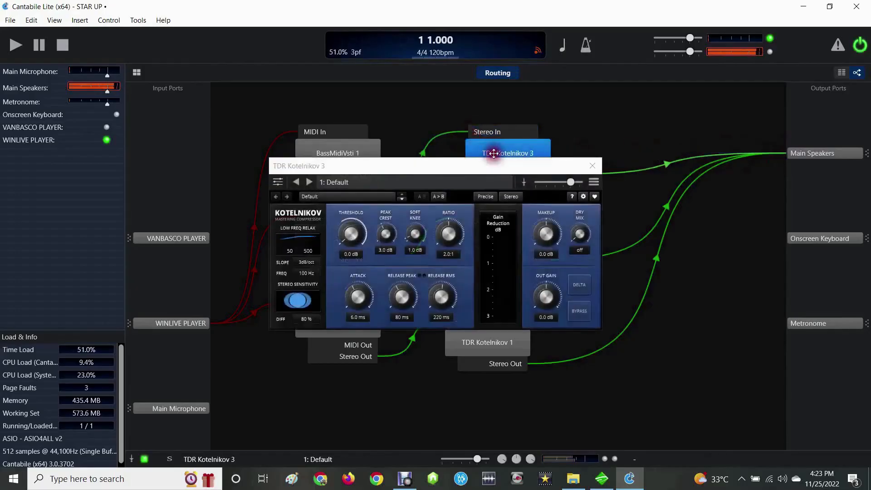
pyautogui.click(346, 181)
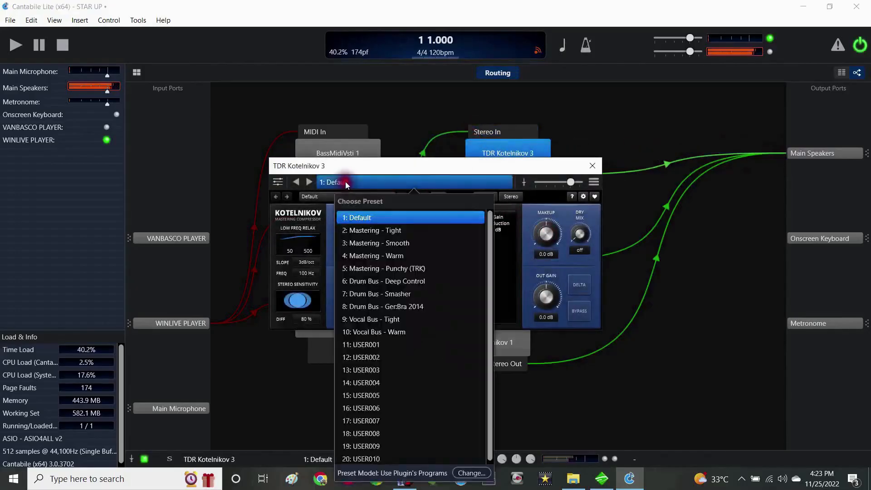
pyautogui.click(381, 256)
pyautogui.moveTo(526, 247); pyautogui.dragTo(540, 187)
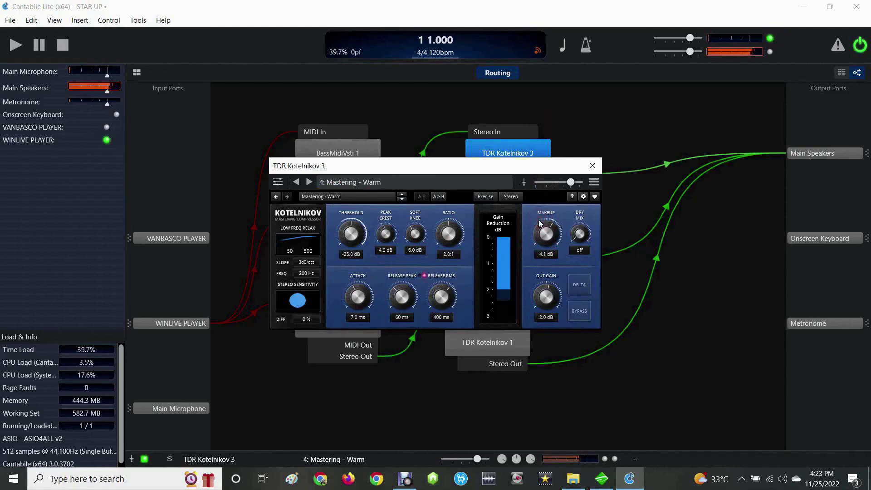
pyautogui.click(597, 166)
# - Move the three TDR Kotelnikov blocks closer to their instruments so that they line up in one column
pyautogui.moveTo(515, 237); pyautogui.dragTo(455, 239)
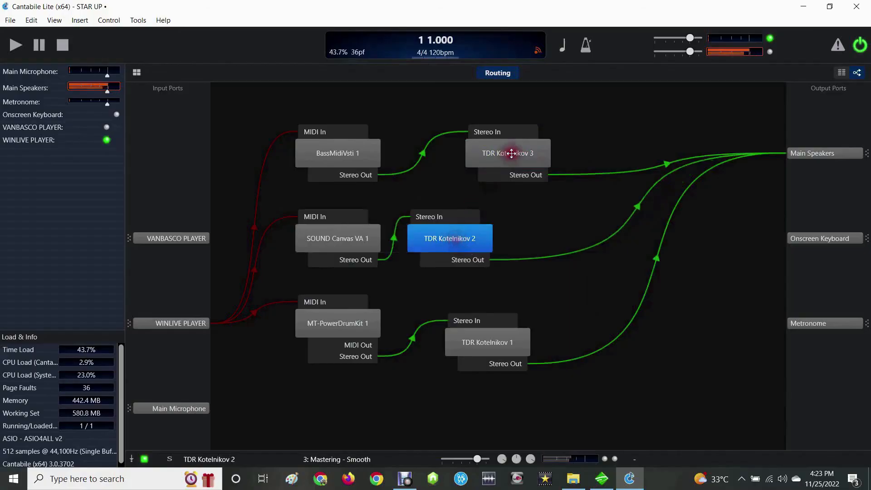
pyautogui.moveTo(516, 154); pyautogui.dragTo(457, 155)
pyautogui.moveTo(474, 349); pyautogui.dragTo(443, 347)
# - Check the TDR Kotelnikov 1 settings and raise the output level of MT-PowerDrumKit 1 to about +2.6 dB
pyautogui.doubleClick(443, 347)
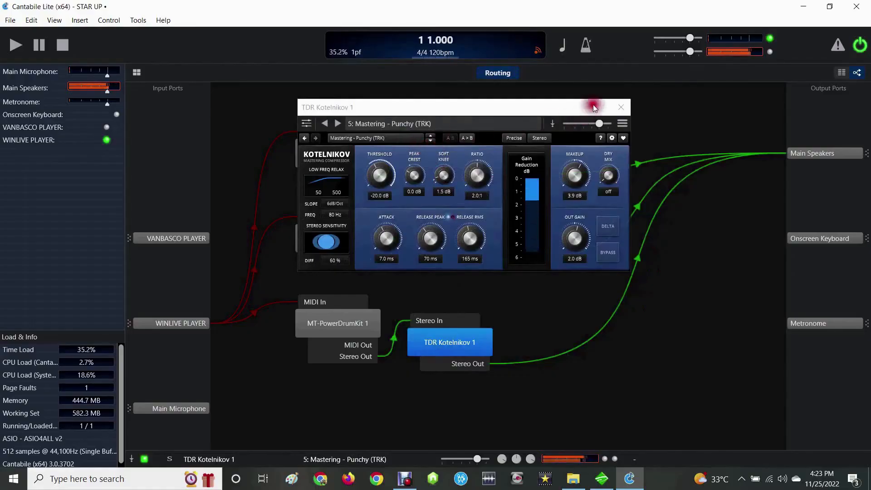
pyautogui.click(613, 106)
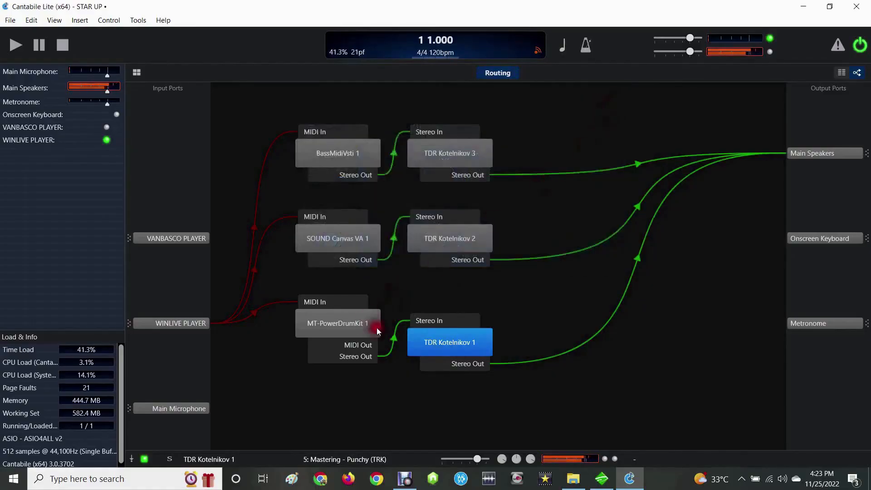
pyautogui.doubleClick(430, 344)
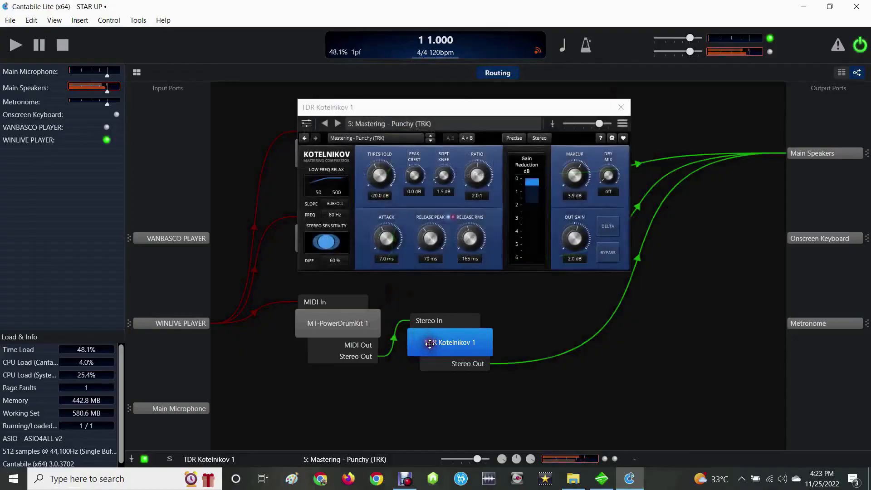
pyautogui.doubleClick(349, 323)
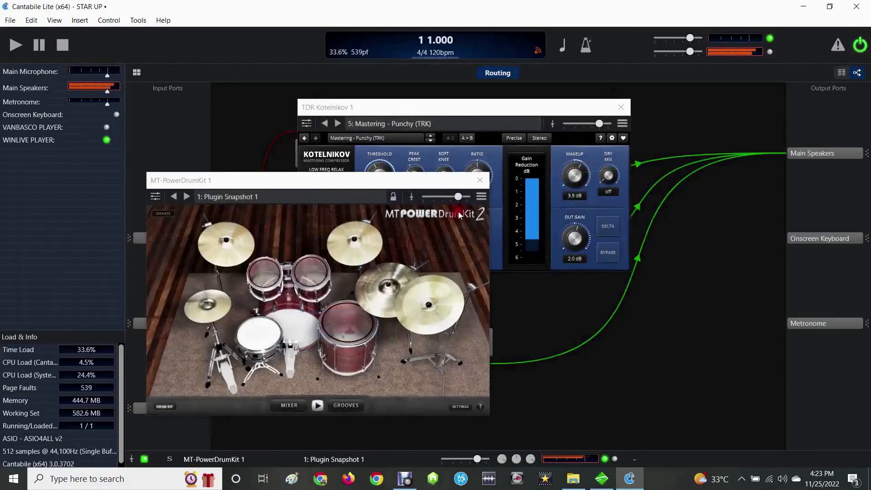
pyautogui.click(459, 197)
pyautogui.moveTo(498, 214); pyautogui.dragTo(508, 211)
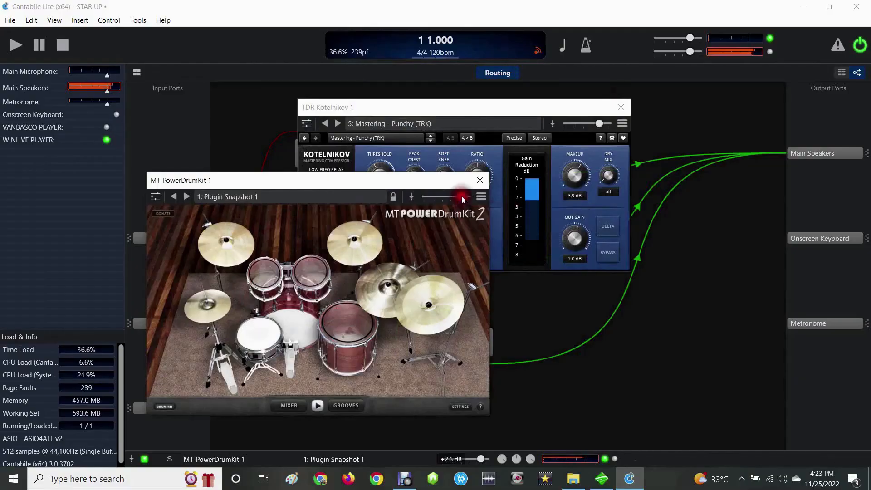
pyautogui.click(478, 180)
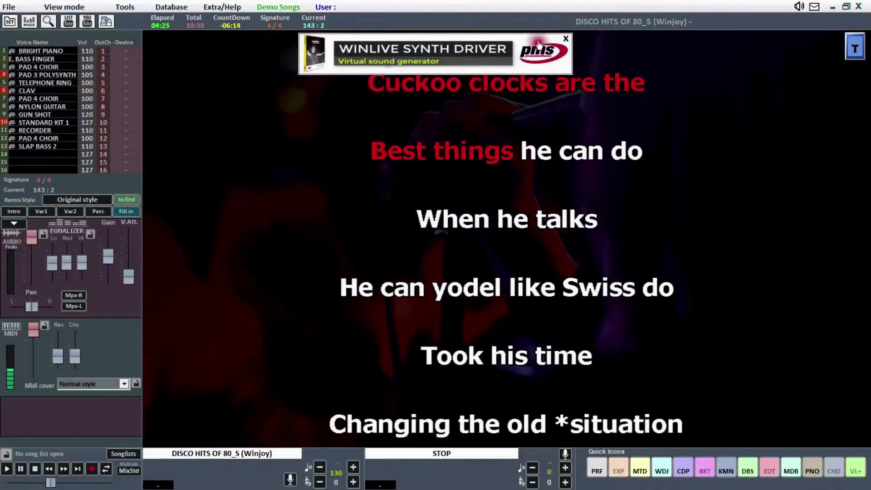
# - In Winlive, dismiss the synth driver advertisement and set the main karaoke mode to Modern Style - 4 lines
pyautogui.click(565, 40)
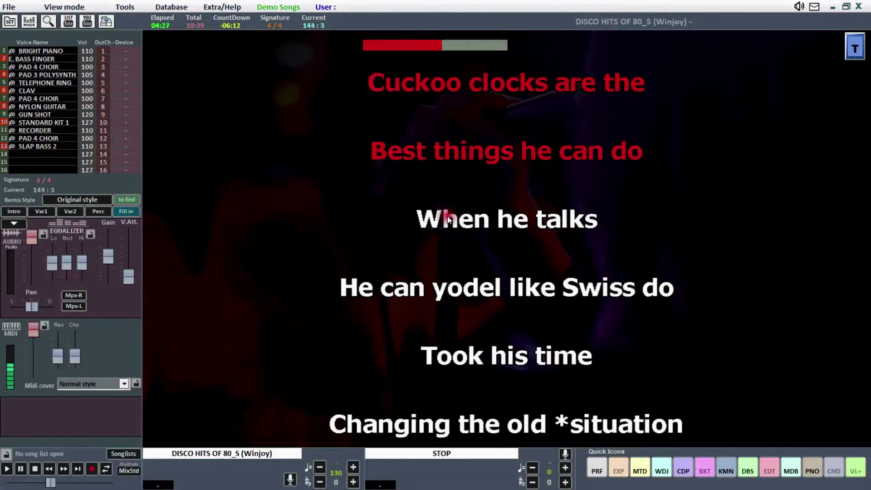
pyautogui.rightClick(448, 202)
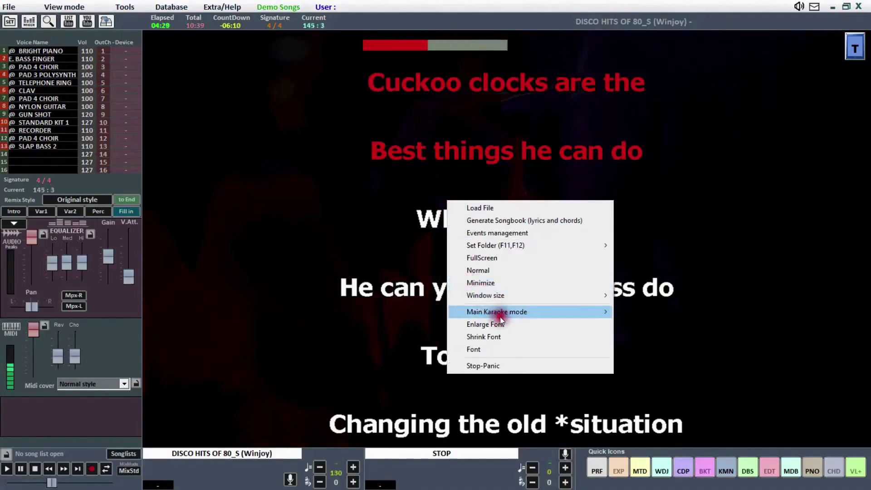
pyautogui.moveTo(504, 309)
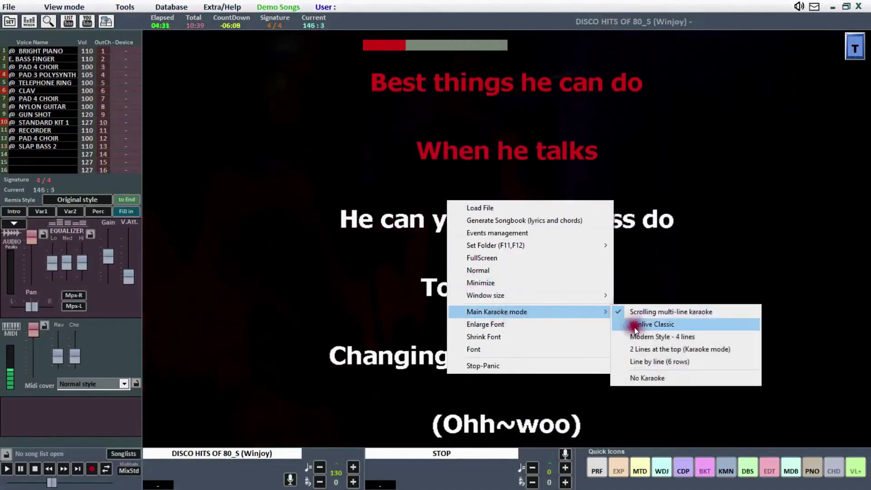
pyautogui.click(646, 338)
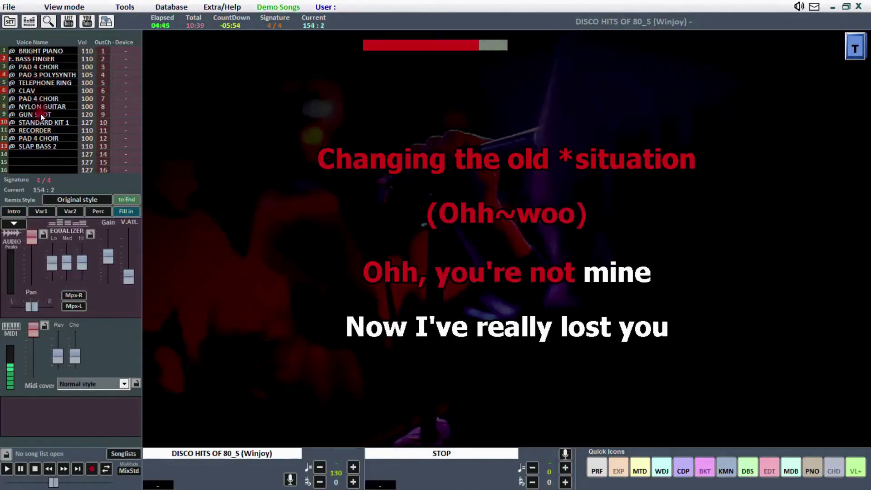
# - Open the details of channel 10, try the Jazz Kit on the drum track, and set it to Std. Kit
pyautogui.rightClick(32, 121)
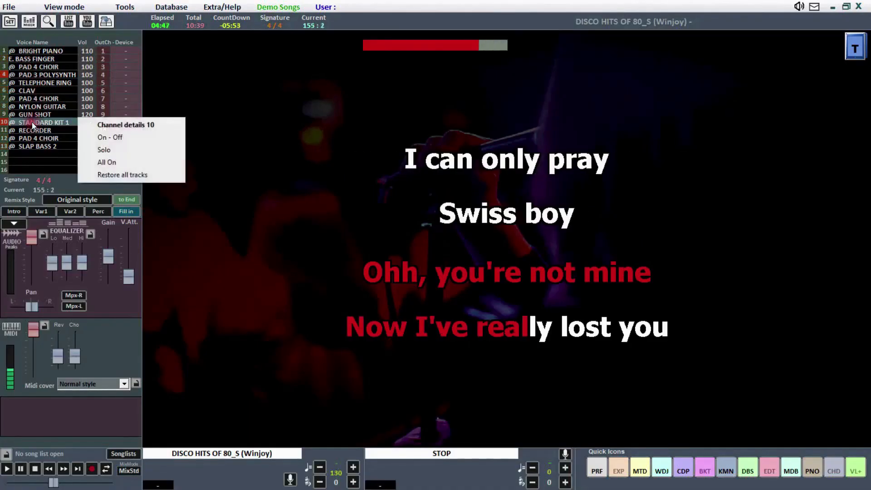
pyautogui.click(118, 121)
pyautogui.click(279, 62)
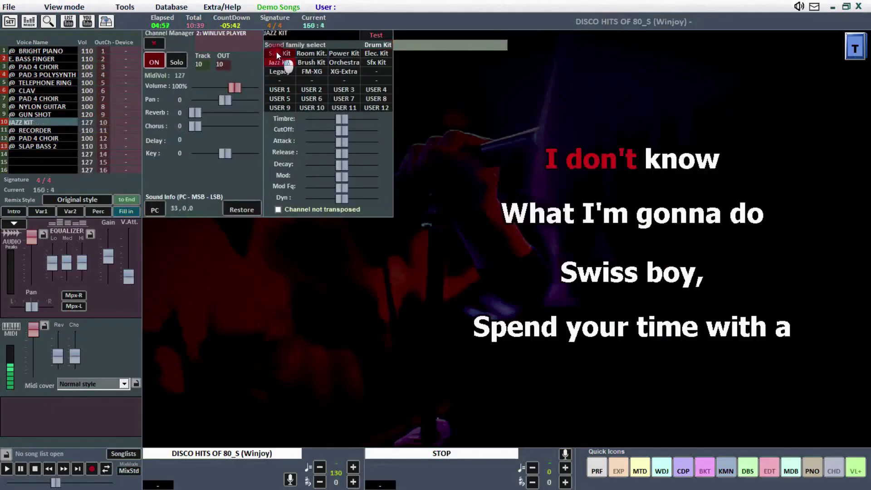
pyautogui.click(277, 52)
pyautogui.click(267, 64)
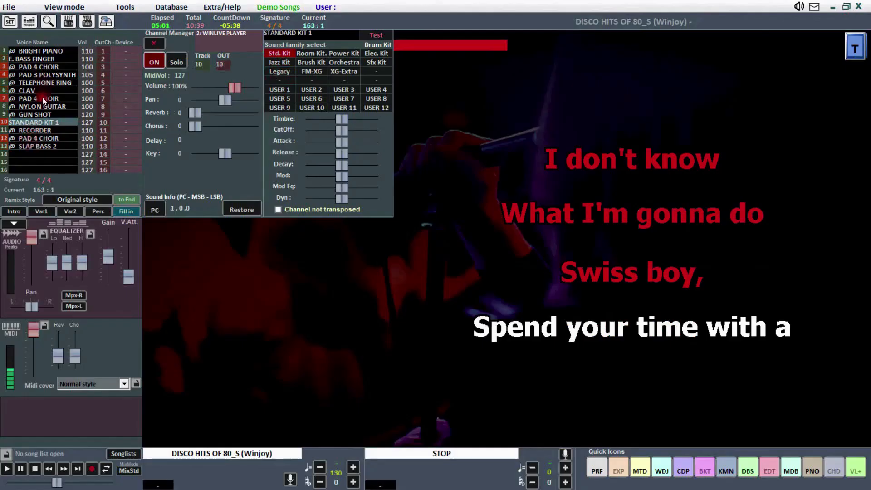
# - Try the Power Beat rock remix style from the Rock category on the playing song
pyautogui.click(67, 200)
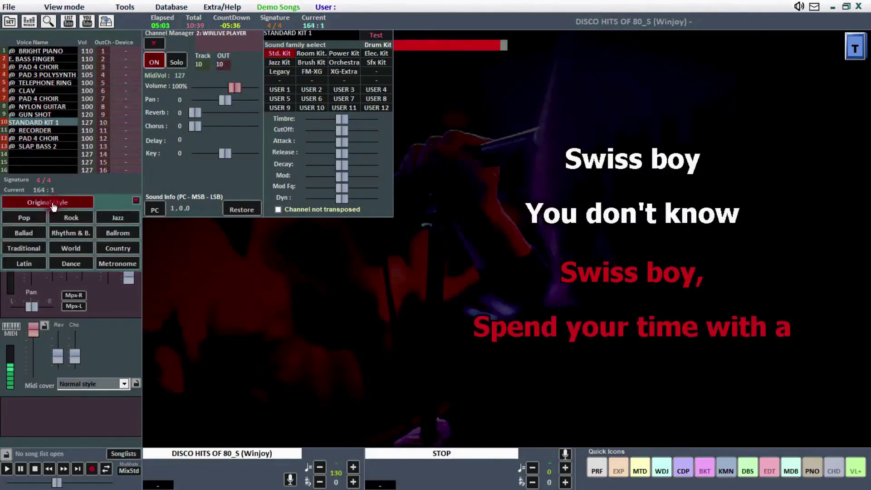
pyautogui.click(63, 219)
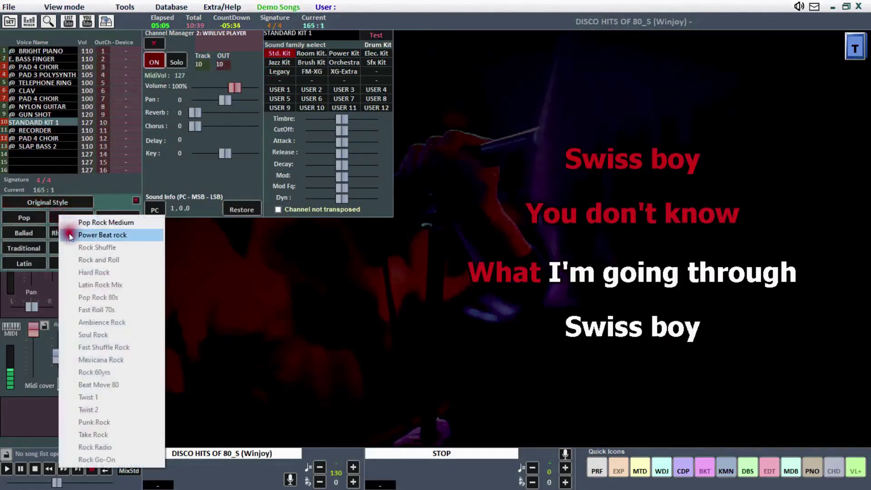
pyautogui.click(71, 235)
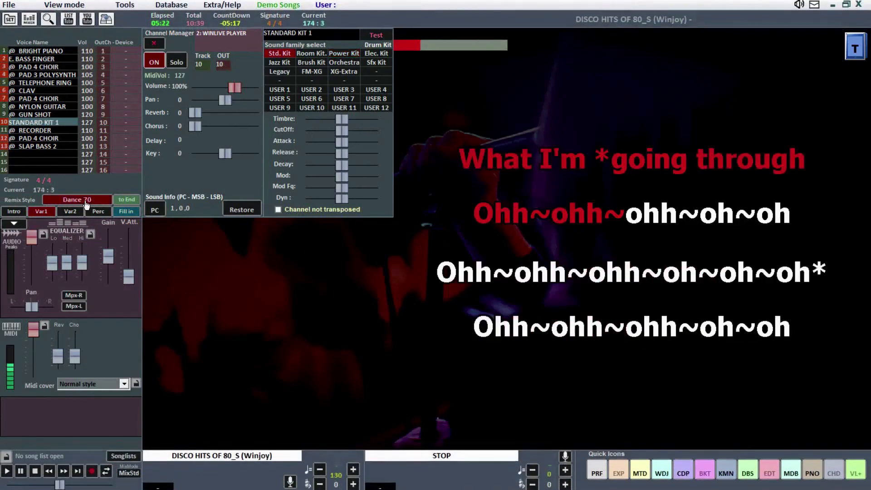
# - Set the song's remix style to Pop Rock Medium from the Rock category and trigger its Intro section
pyautogui.click(85, 201)
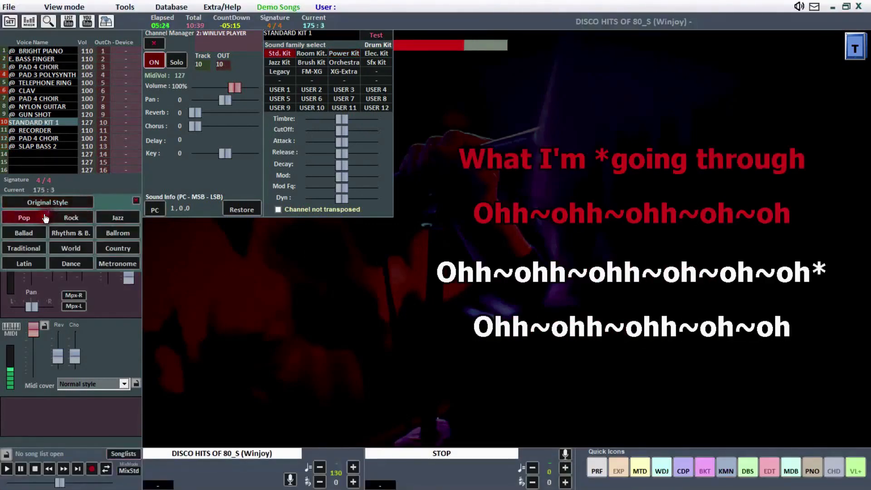
pyautogui.click(74, 221)
pyautogui.click(96, 225)
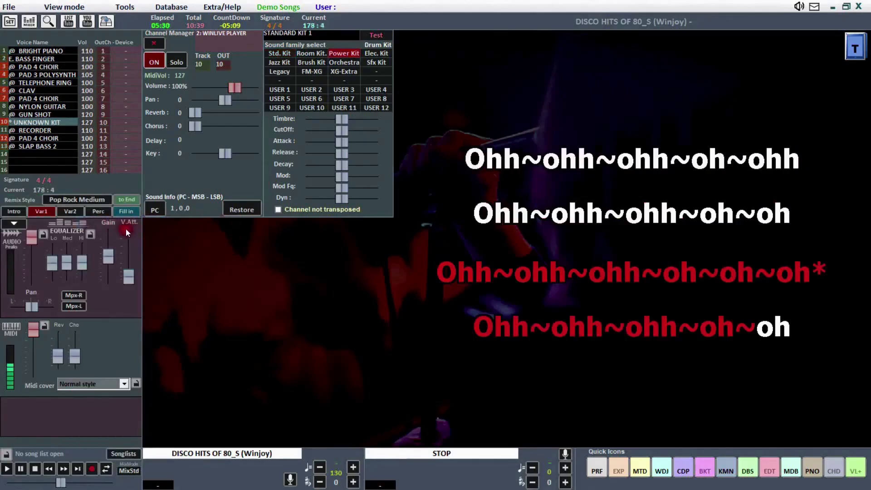
pyautogui.click(21, 211)
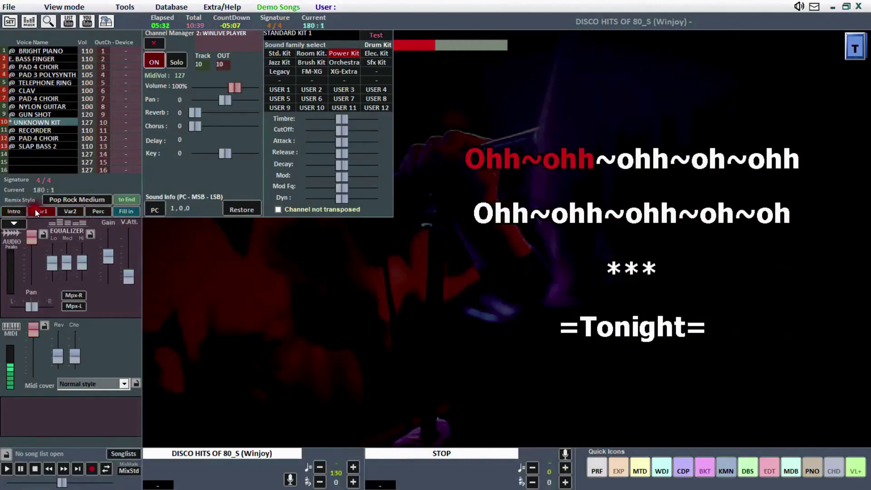
# - Try the Bossanova 1 remix style from the Latin category
pyautogui.click(77, 200)
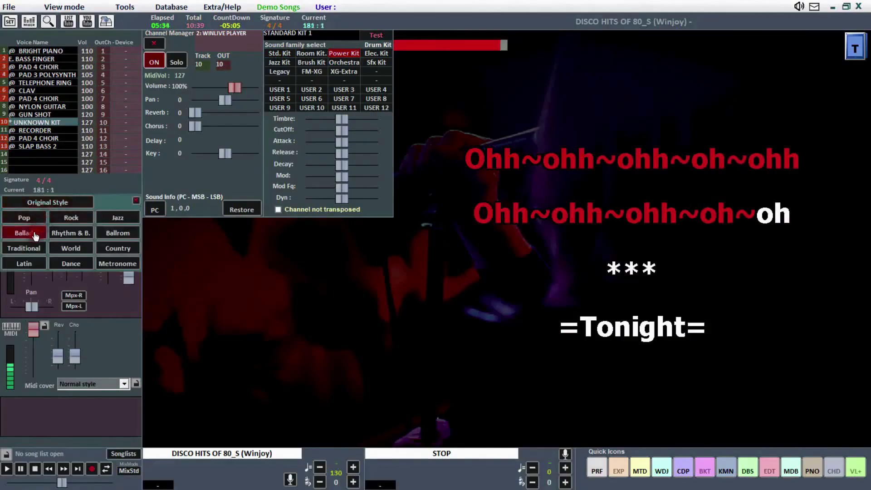
pyautogui.click(25, 264)
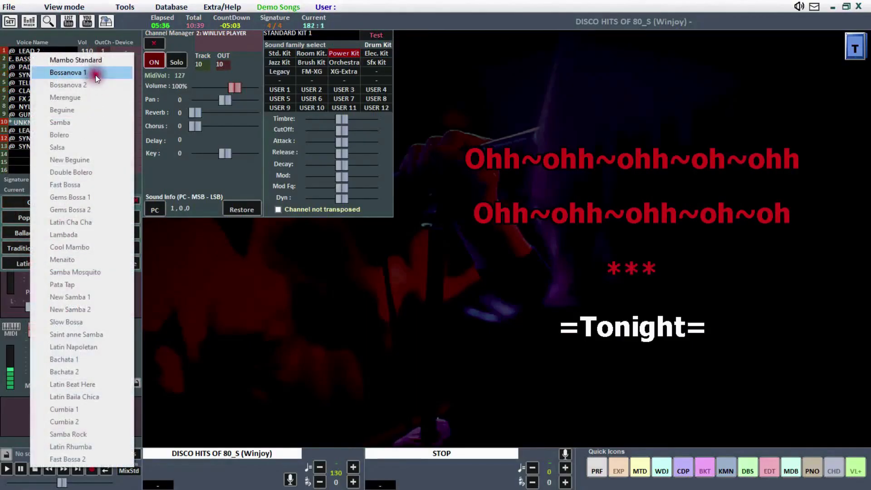
pyautogui.click(97, 75)
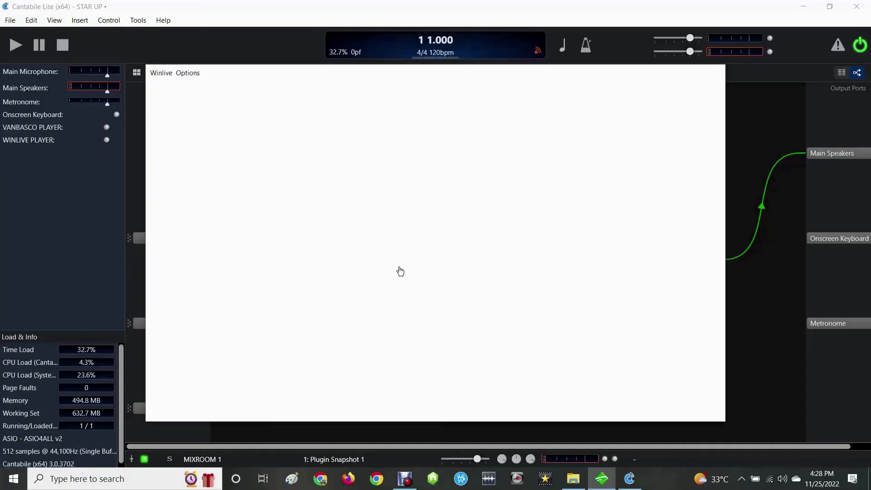
# - In the Karaoke and Pictures options, enable random images from a folder, choose the image folder and apply the settings
pyautogui.click(359, 249)
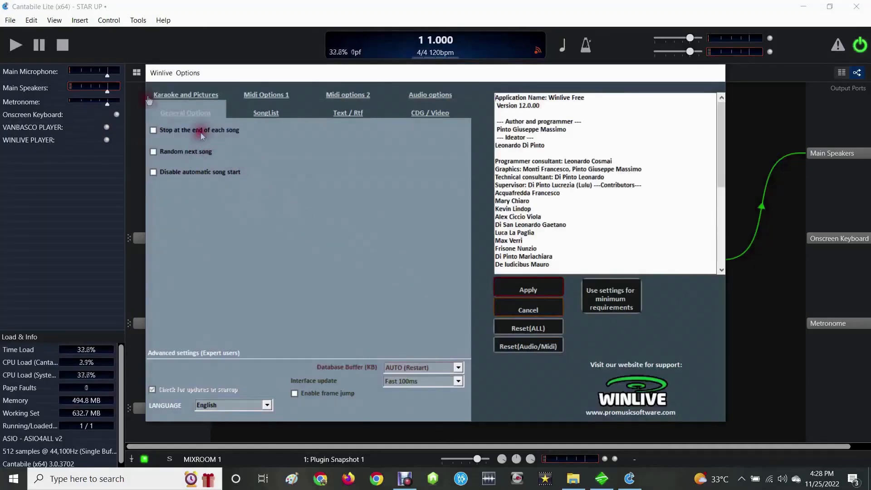
pyautogui.click(206, 97)
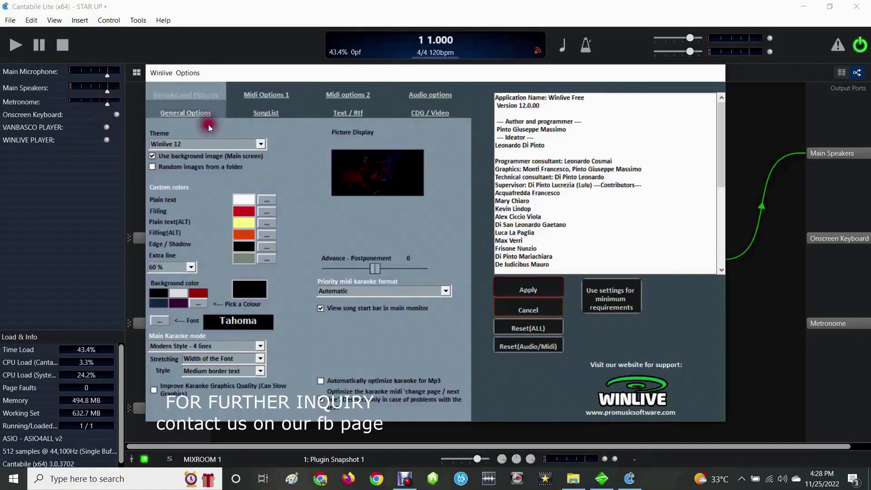
pyautogui.click(152, 167)
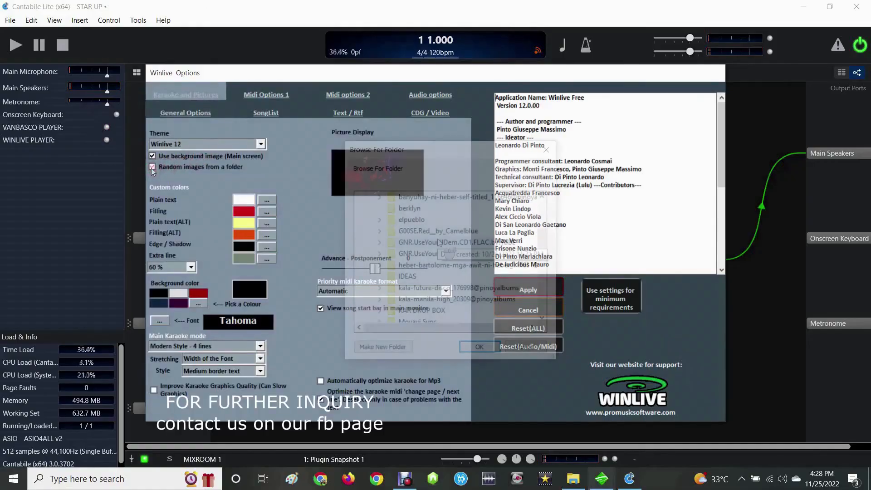
pyautogui.scroll(-3, 453, 241)
pyautogui.click(427, 287)
pyautogui.click(480, 346)
pyautogui.click(535, 287)
pyautogui.click(439, 272)
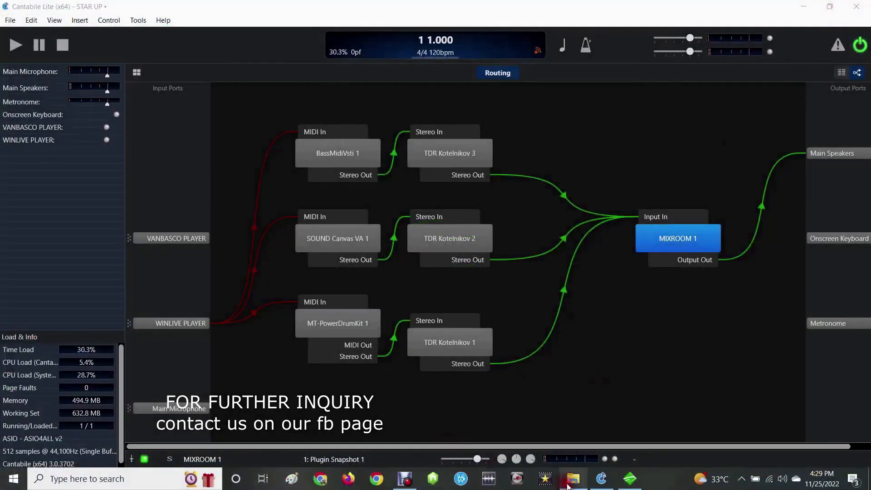
# - Check the folder of setup files in File Explorer, return to Cantabile Lite, and bring up vanBasco's Karaoke Player
pyautogui.click(567, 486)
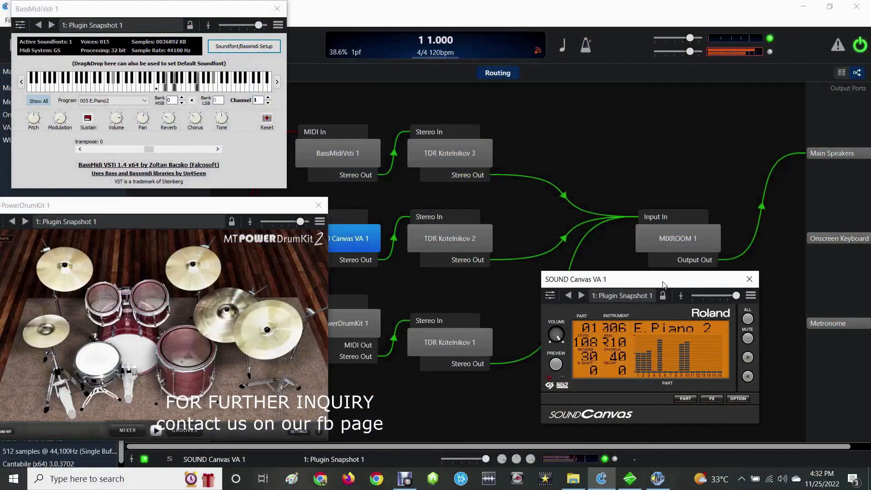
pyautogui.click(573, 483)
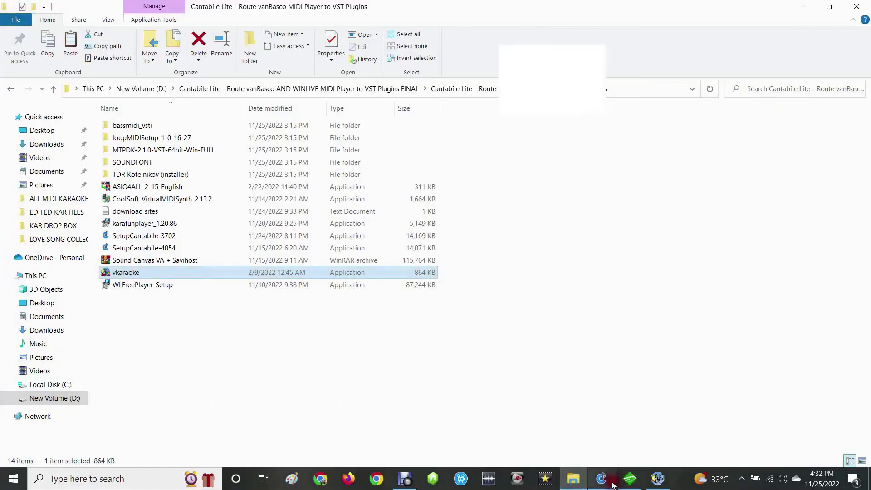
pyautogui.click(601, 480)
pyautogui.click(659, 483)
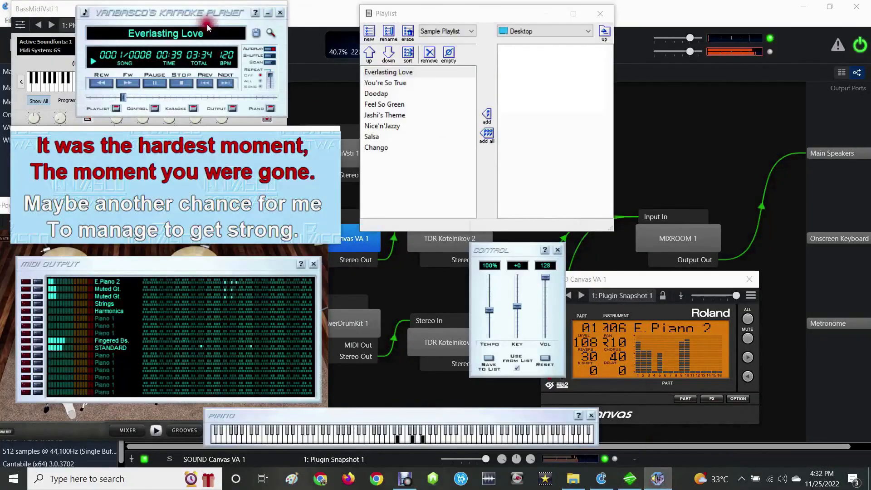